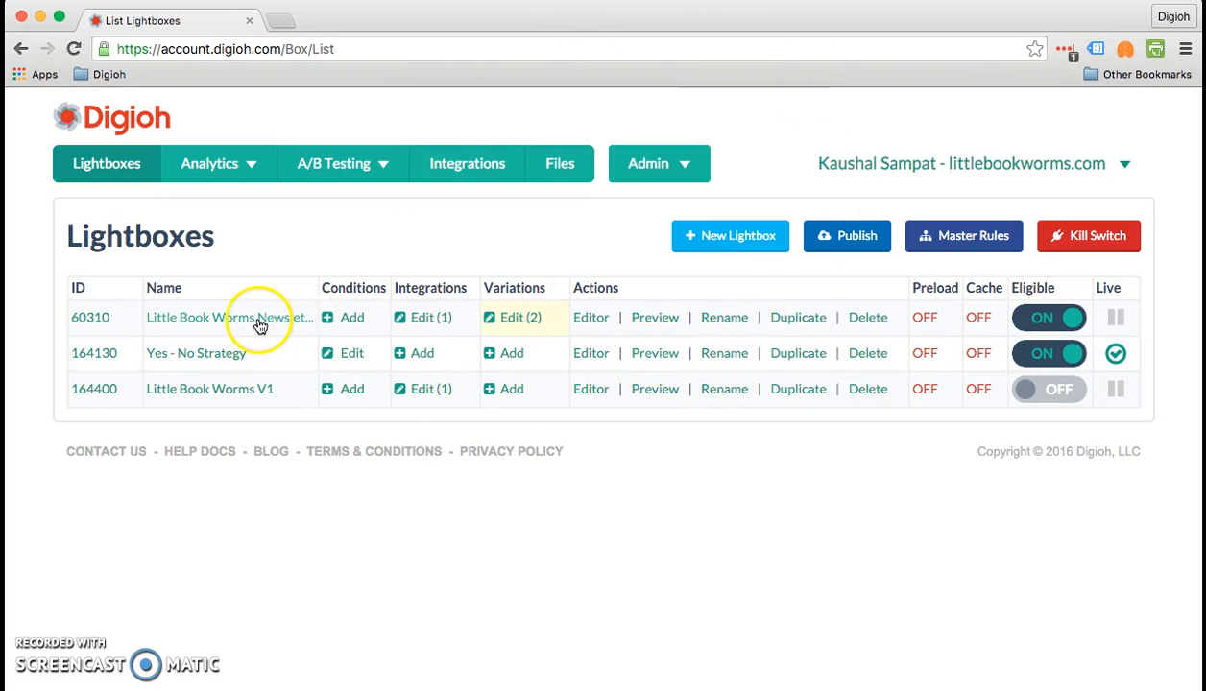
# - Open the Little Book Worms Newsletter lightbox (ID 60310) for editing and expand its Lightbox/Sidebar settings
pyautogui.click(178, 317)
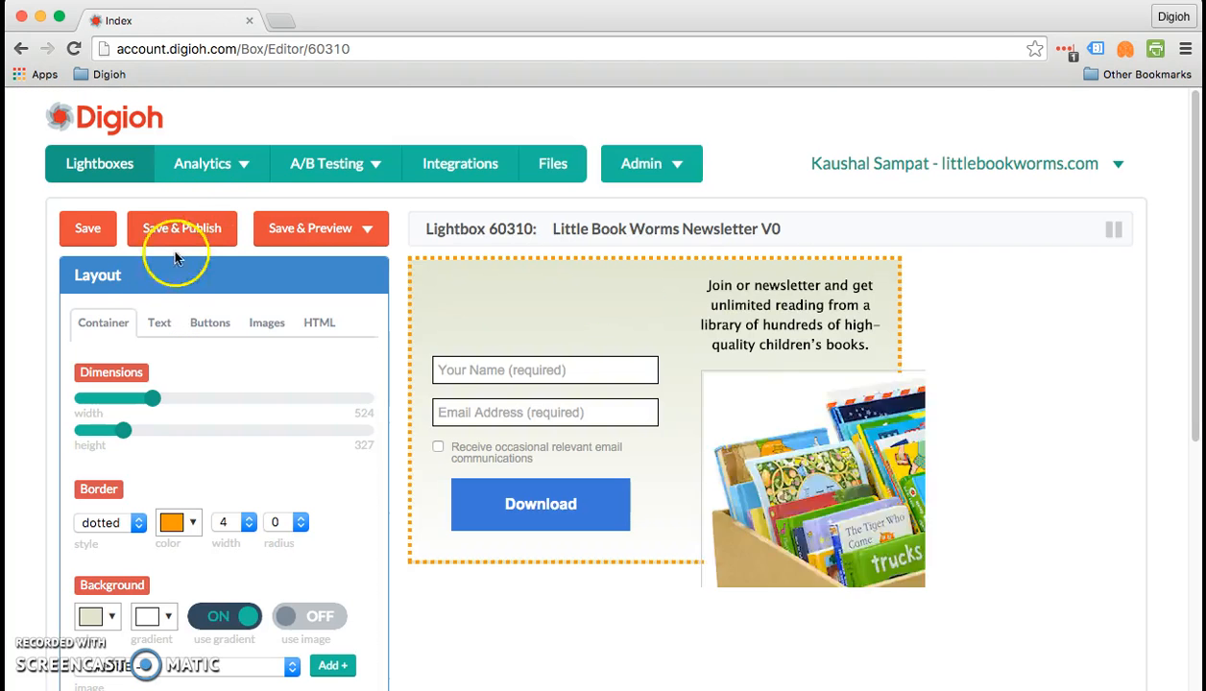
pyautogui.scroll(-8, 81, 288)
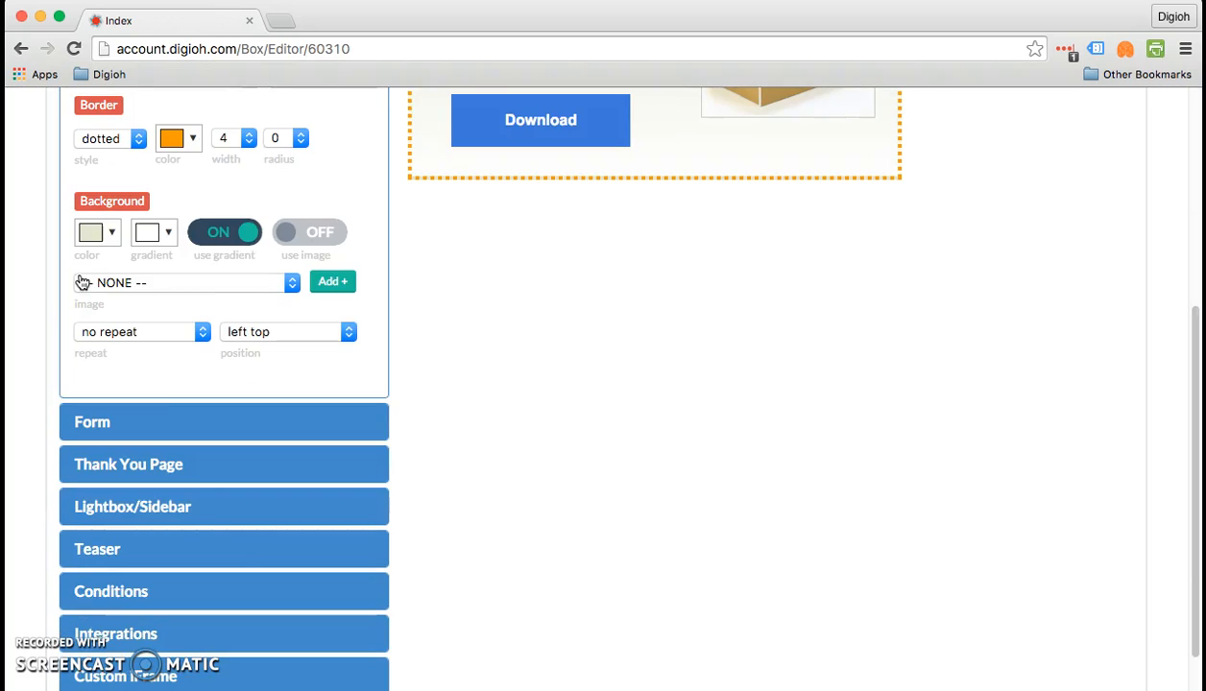
pyautogui.click(159, 509)
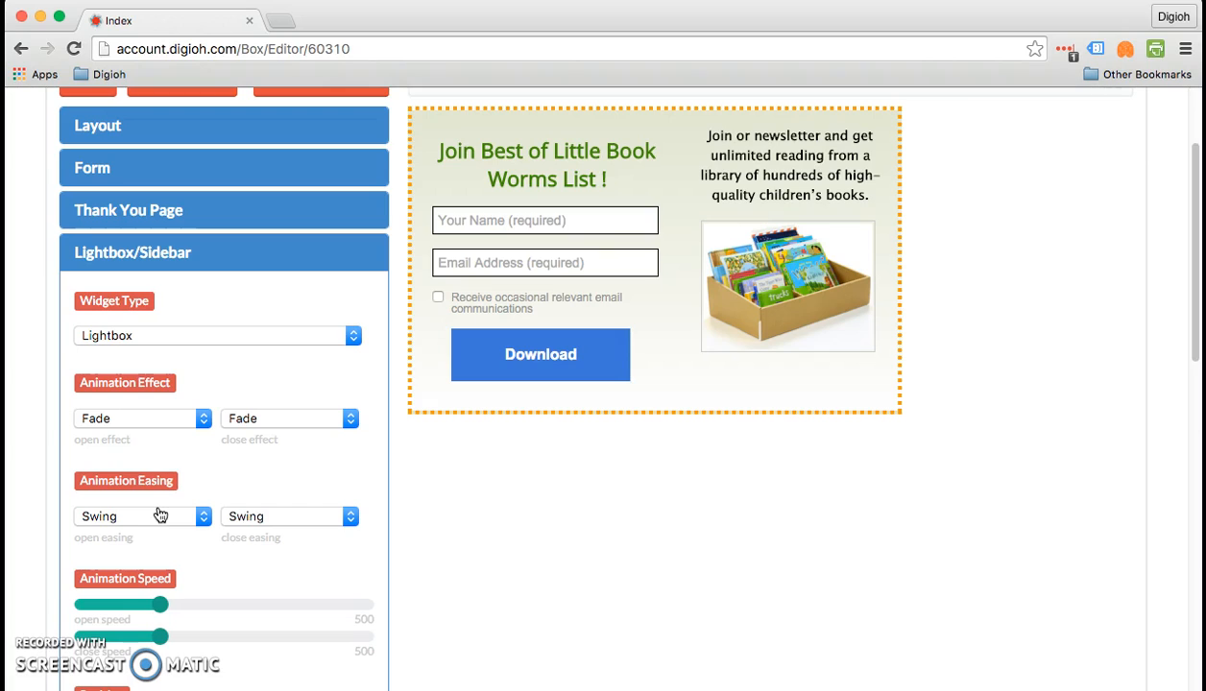
# - Switch the widget type to Sidebar to see its settings and return it to Lightbox
pyautogui.click(195, 341)
pyautogui.click(195, 341)
pyautogui.click(195, 341)
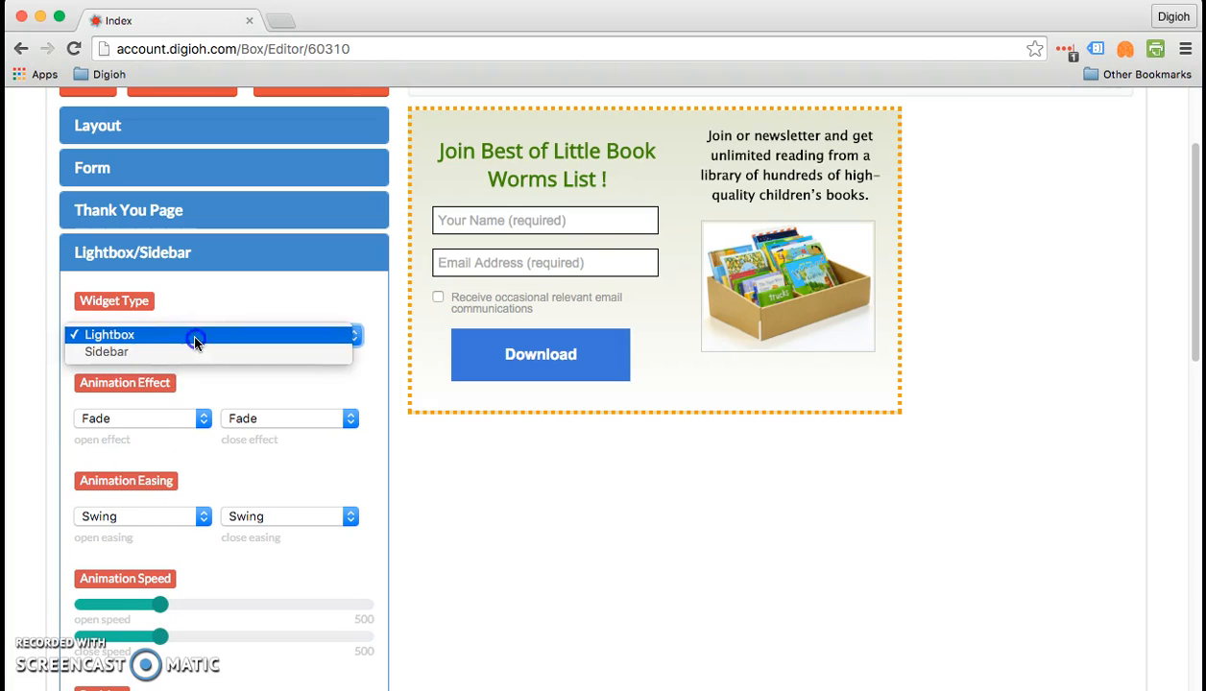
pyautogui.click(190, 352)
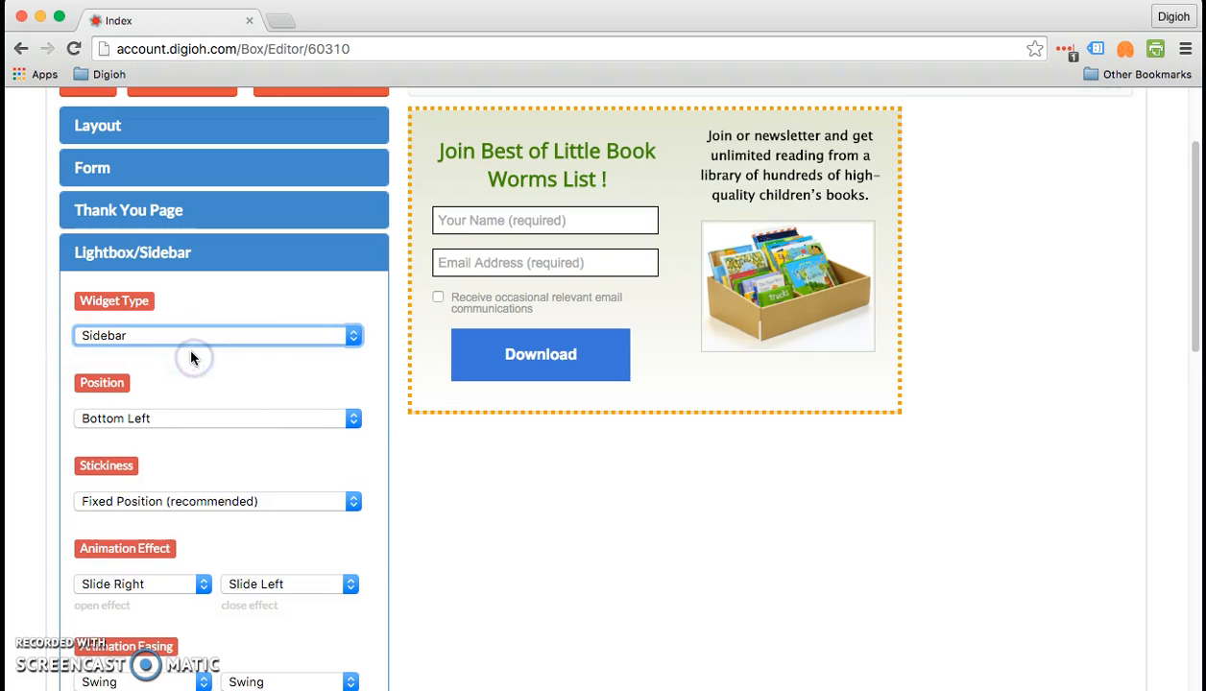
pyautogui.click(190, 342)
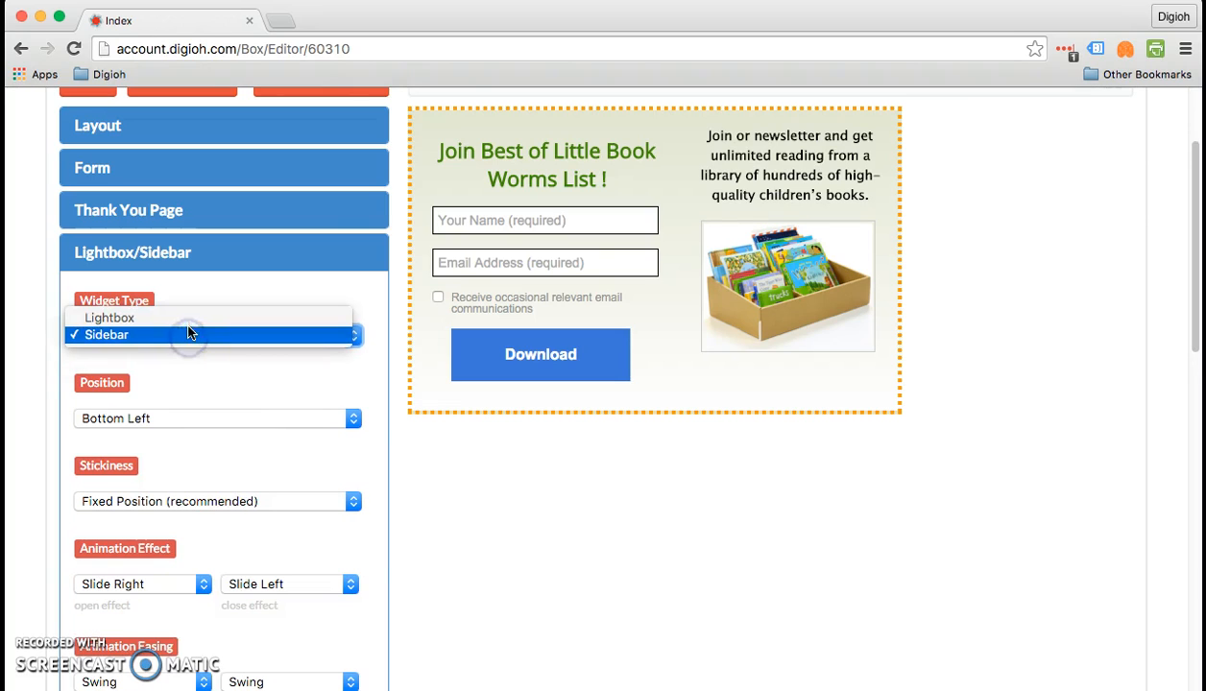
pyautogui.click(188, 322)
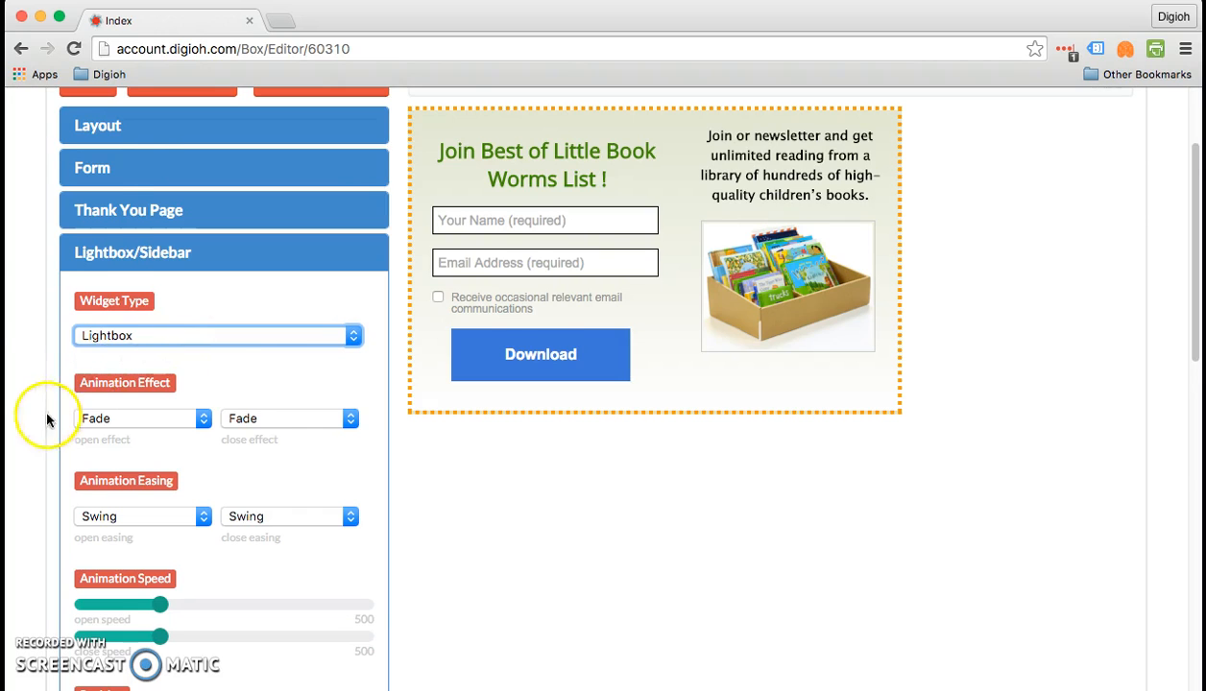
# - Examine the available choices for the lightbox's open animation effect and open easing, keeping Fade and Swing
pyautogui.scroll(-2, 48, 384)
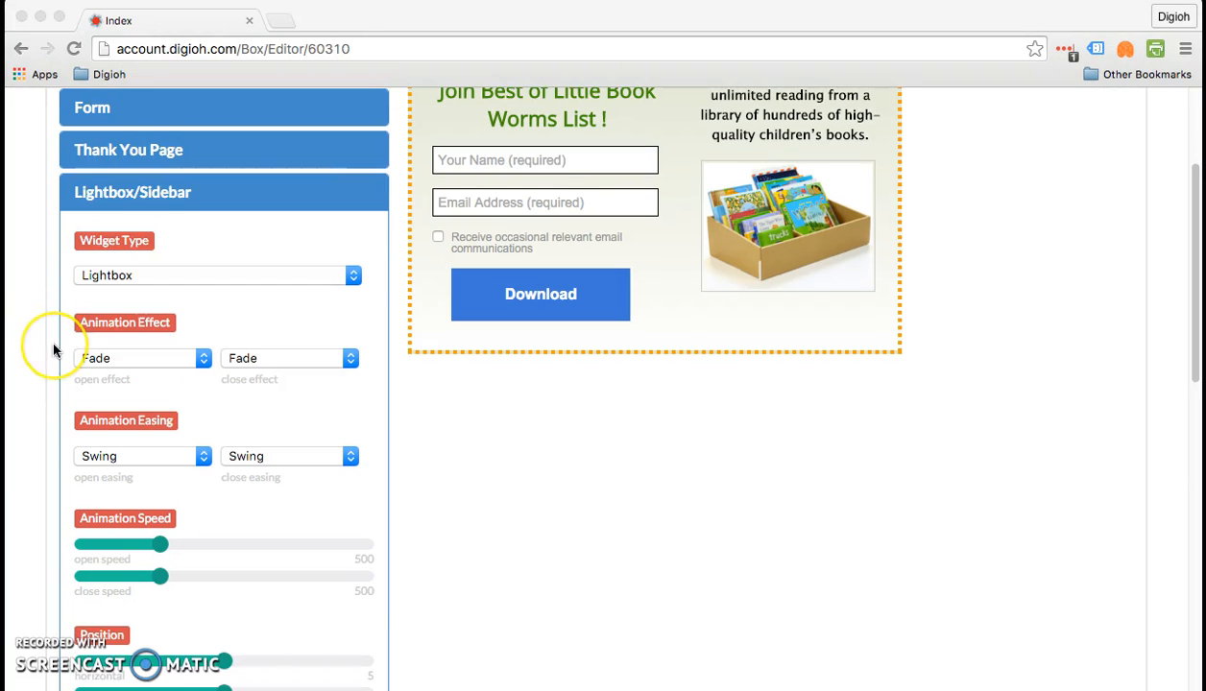
pyautogui.click(162, 366)
pyautogui.click(162, 366)
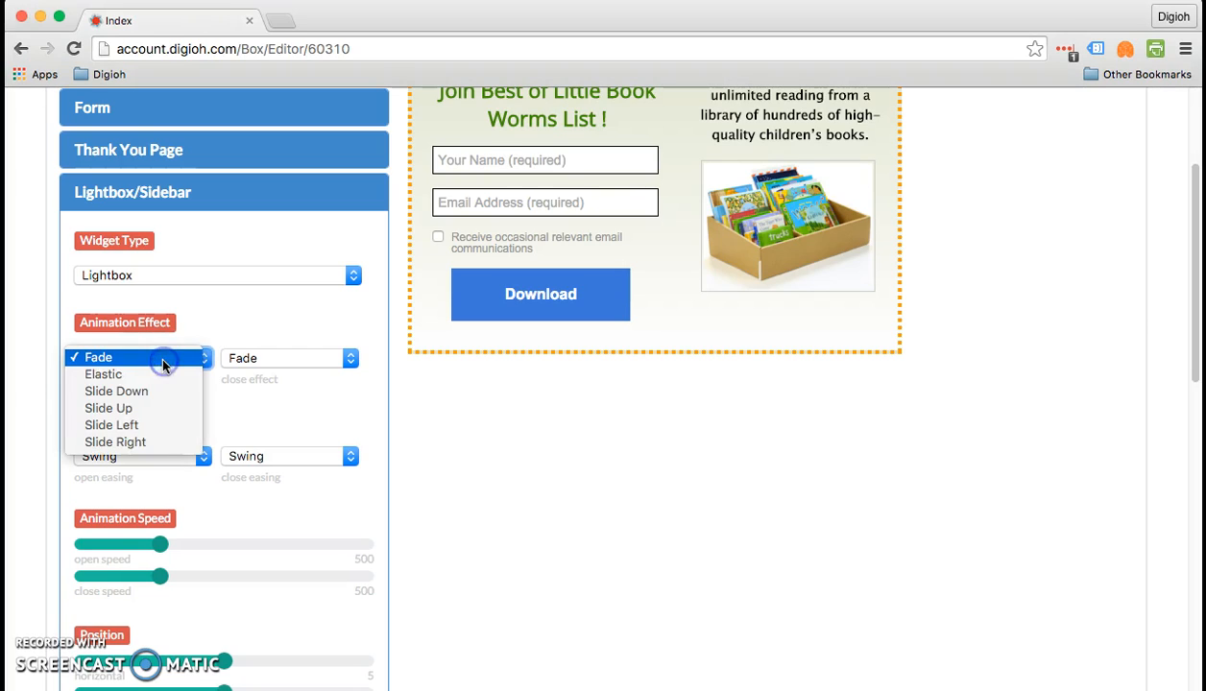
pyautogui.click(162, 364)
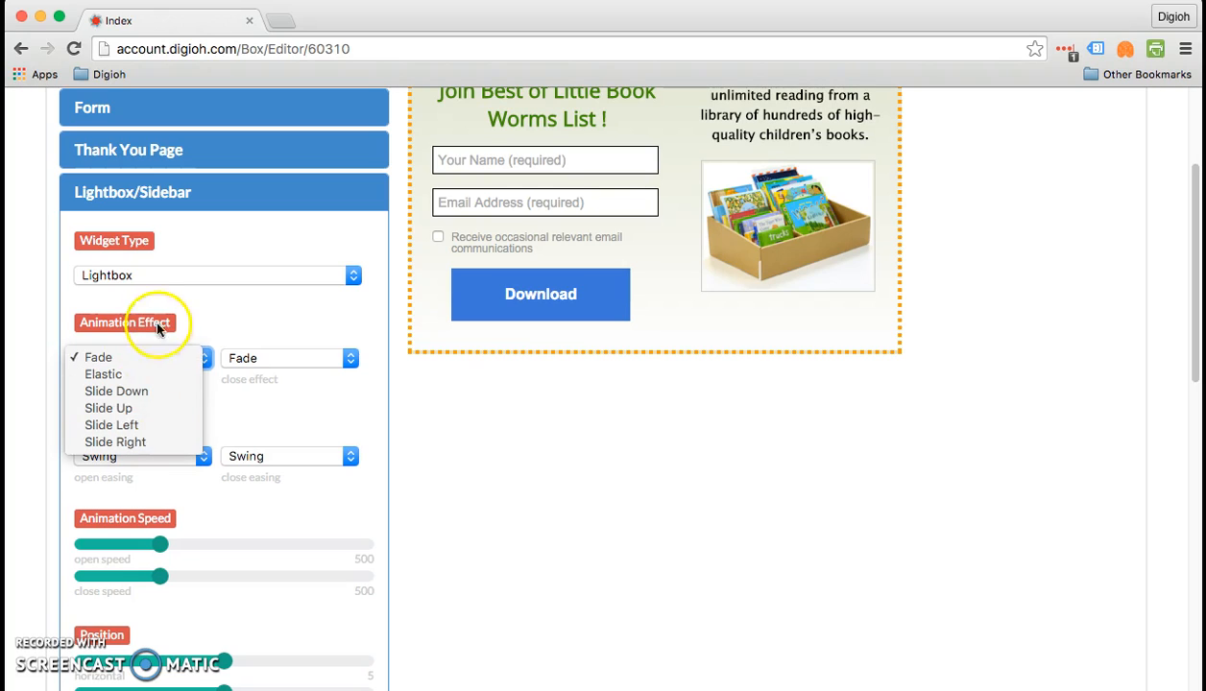
pyautogui.click(164, 364)
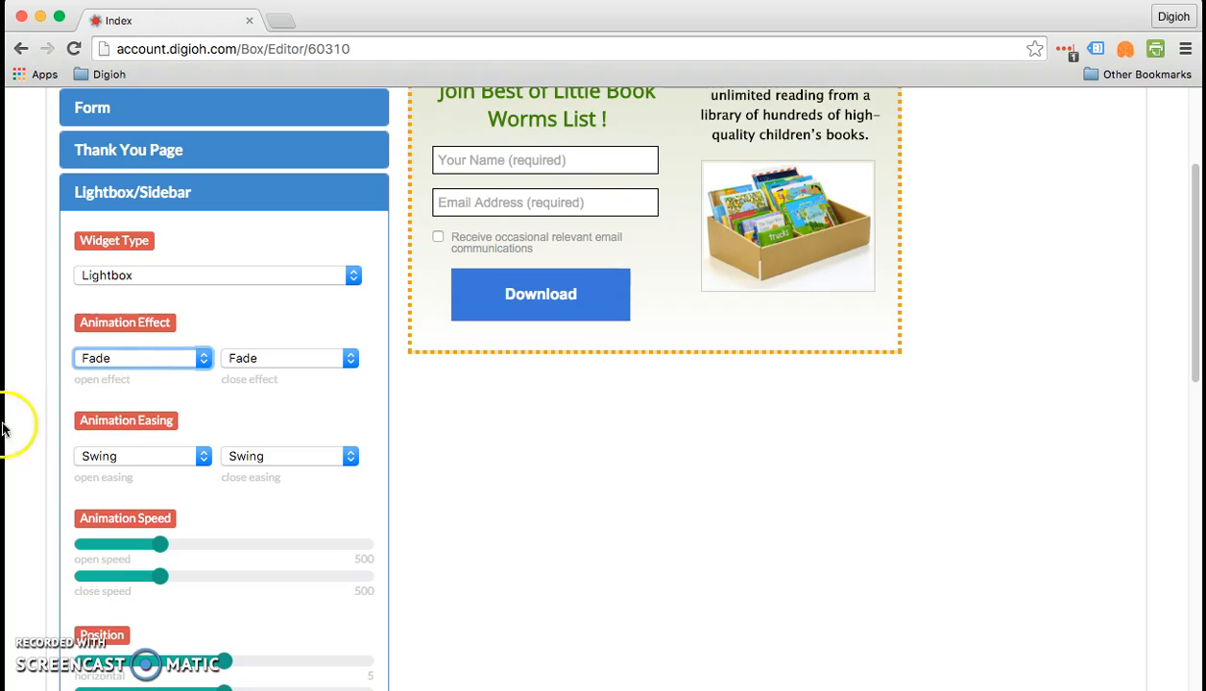
pyautogui.scroll(-1, 97, 430)
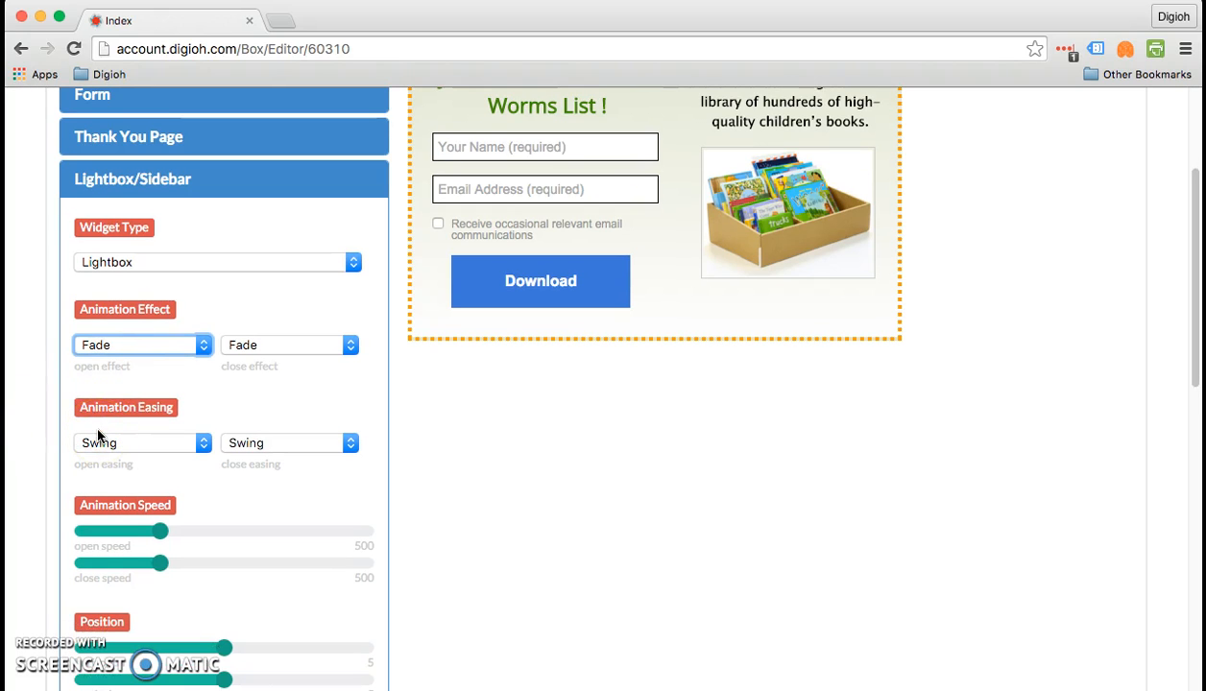
pyautogui.click(114, 442)
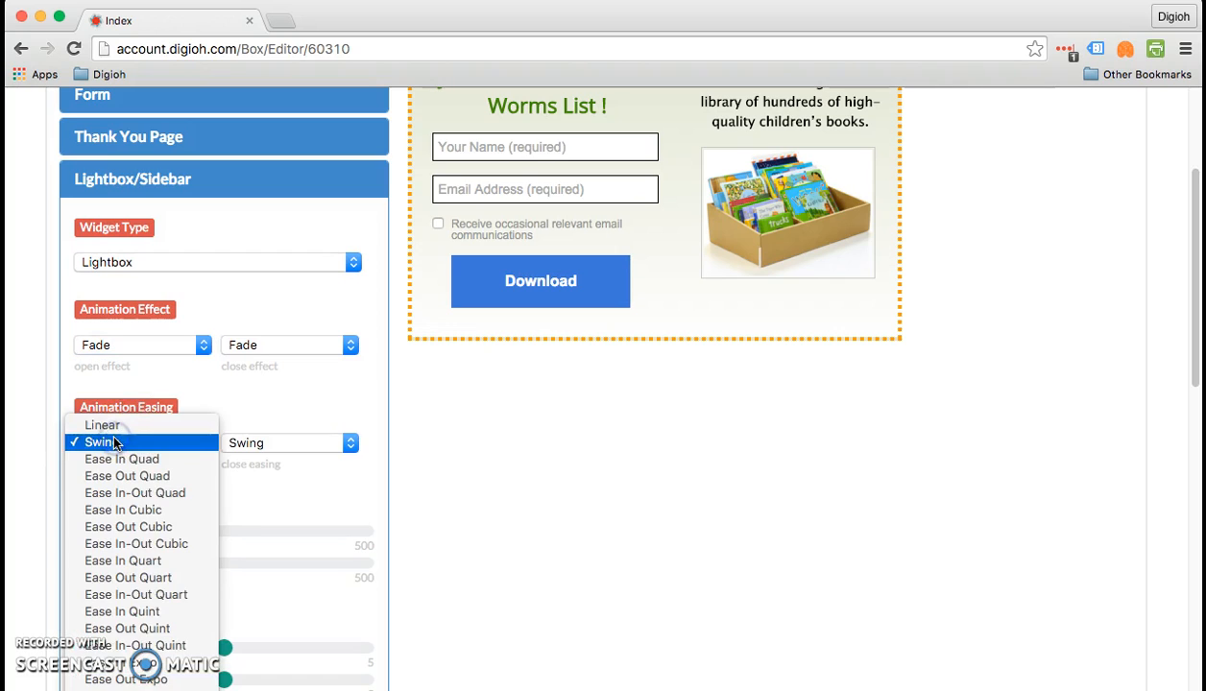
pyautogui.click(6, 433)
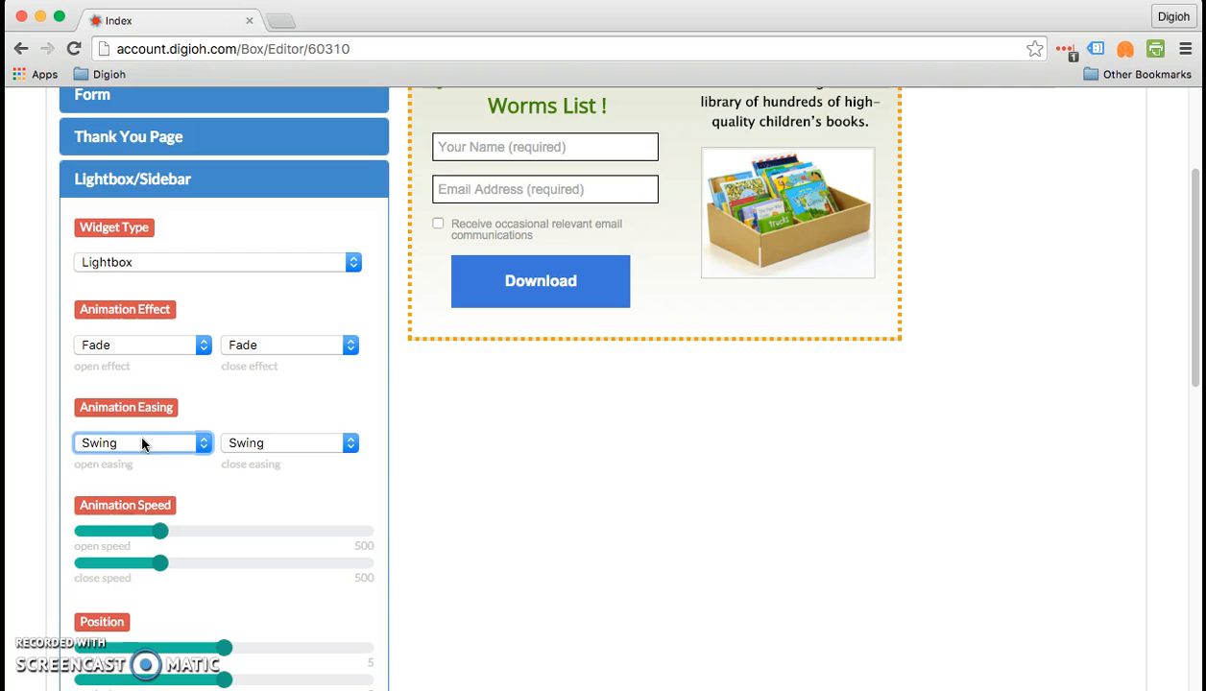
# - Examine the open and close animation speed controls and the position settings below them
pyautogui.scroll(-3, 40, 478)
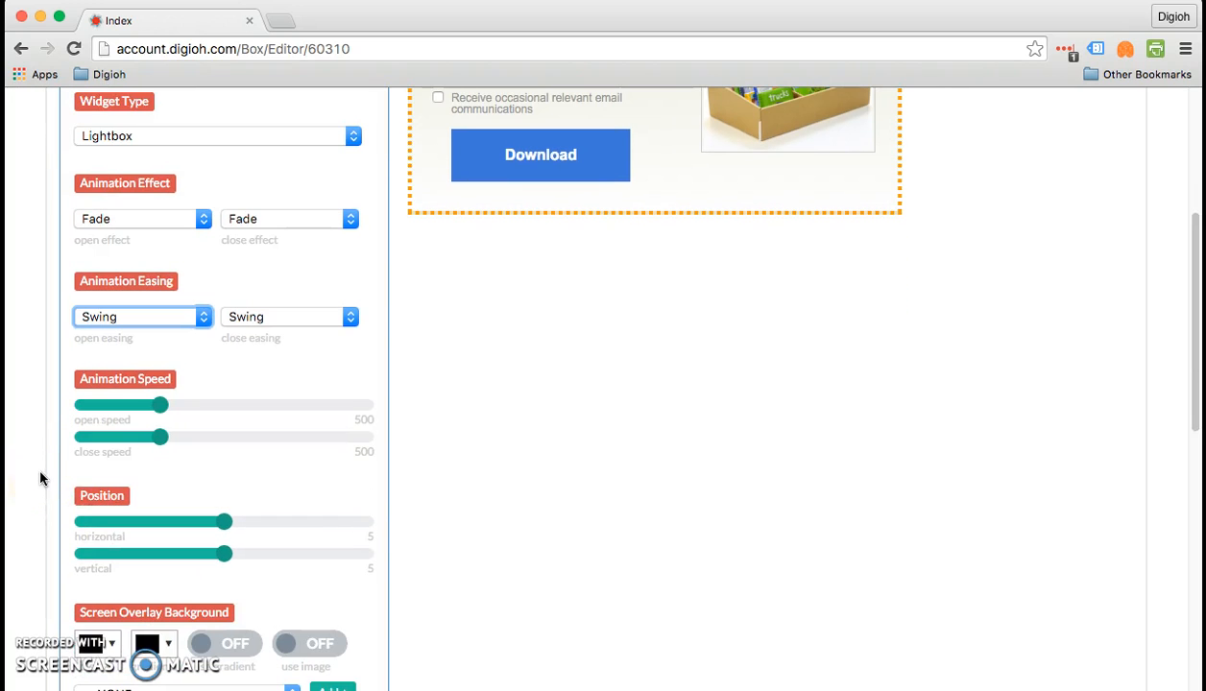
pyautogui.click(162, 410)
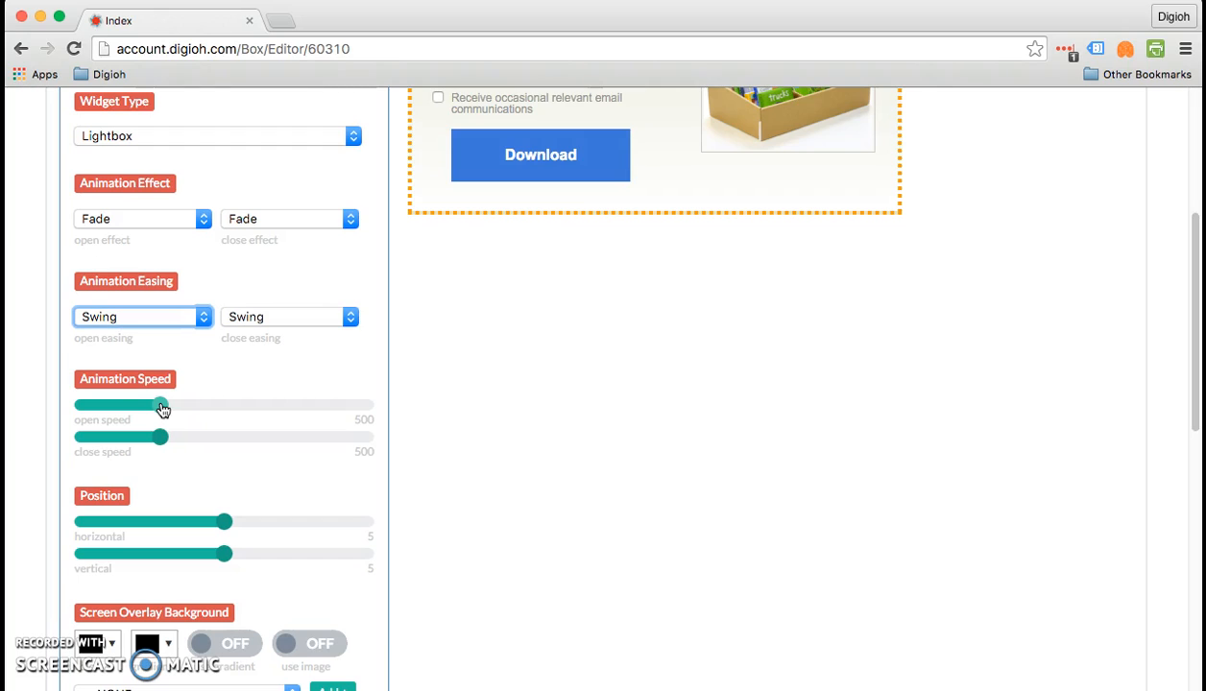
pyautogui.click(162, 410)
pyautogui.moveTo(162, 410)
pyautogui.mouseDown()
pyautogui.moveTo(370, 413)
pyautogui.moveTo(30, 409)
pyautogui.moveTo(163, 399)
pyautogui.mouseUp()
pyautogui.press('Left')
pyautogui.press('Left')
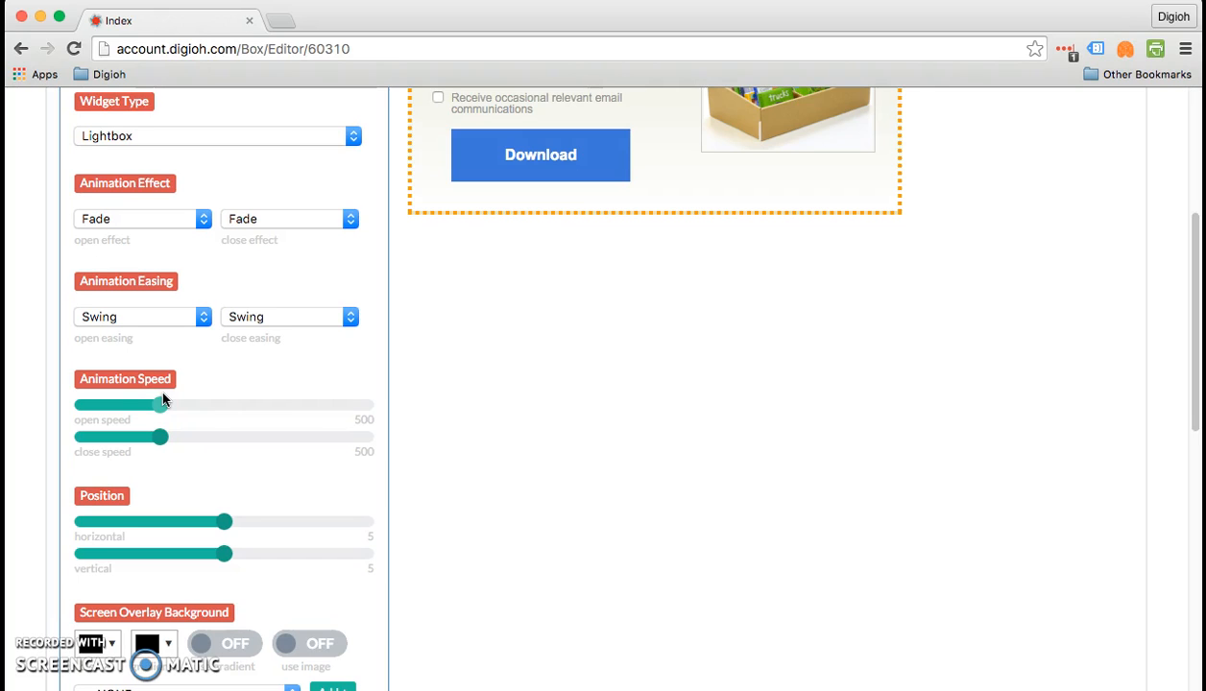
pyautogui.click(172, 457)
pyautogui.click(149, 434)
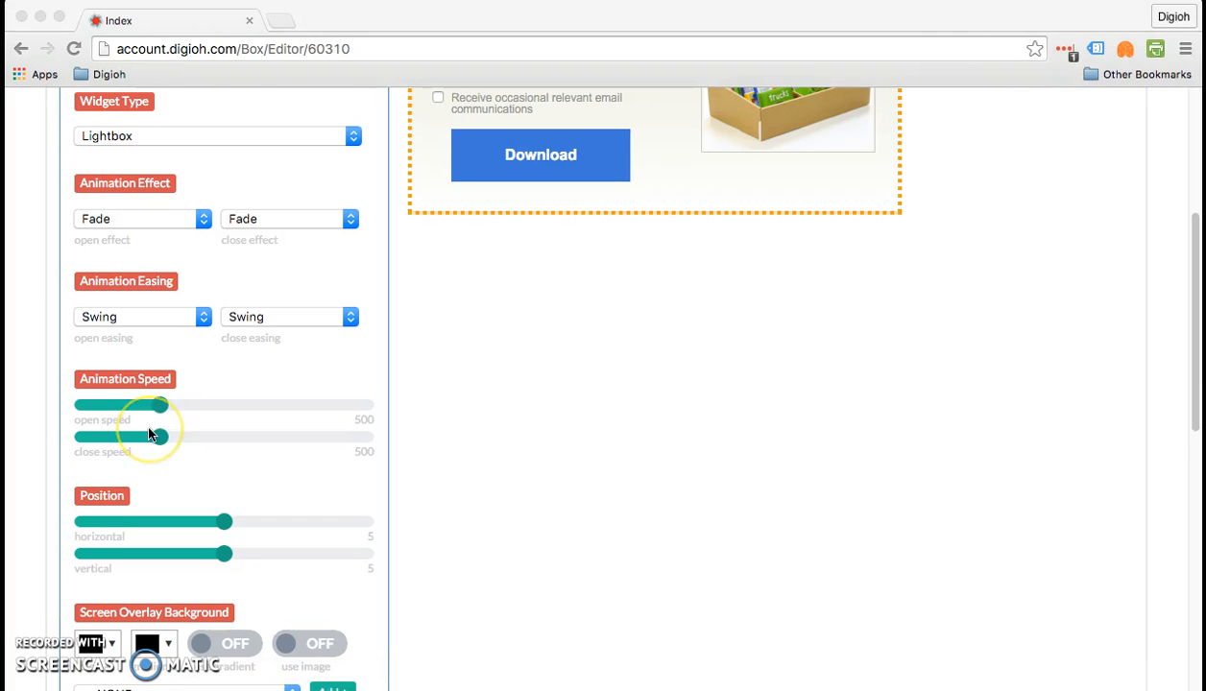
pyautogui.scroll(-5, 149, 434)
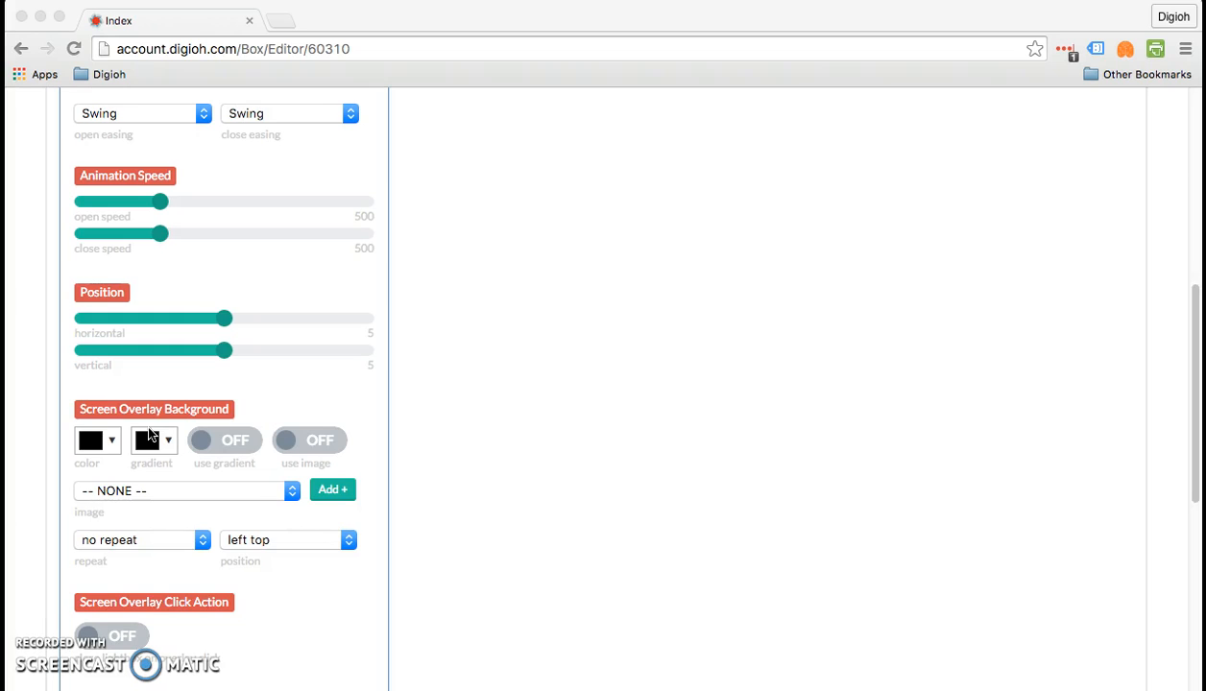
pyautogui.click(262, 331)
# - Save the lightbox and preview it on a blank site, and close the preview window
pyautogui.scroll(10, 262, 331)
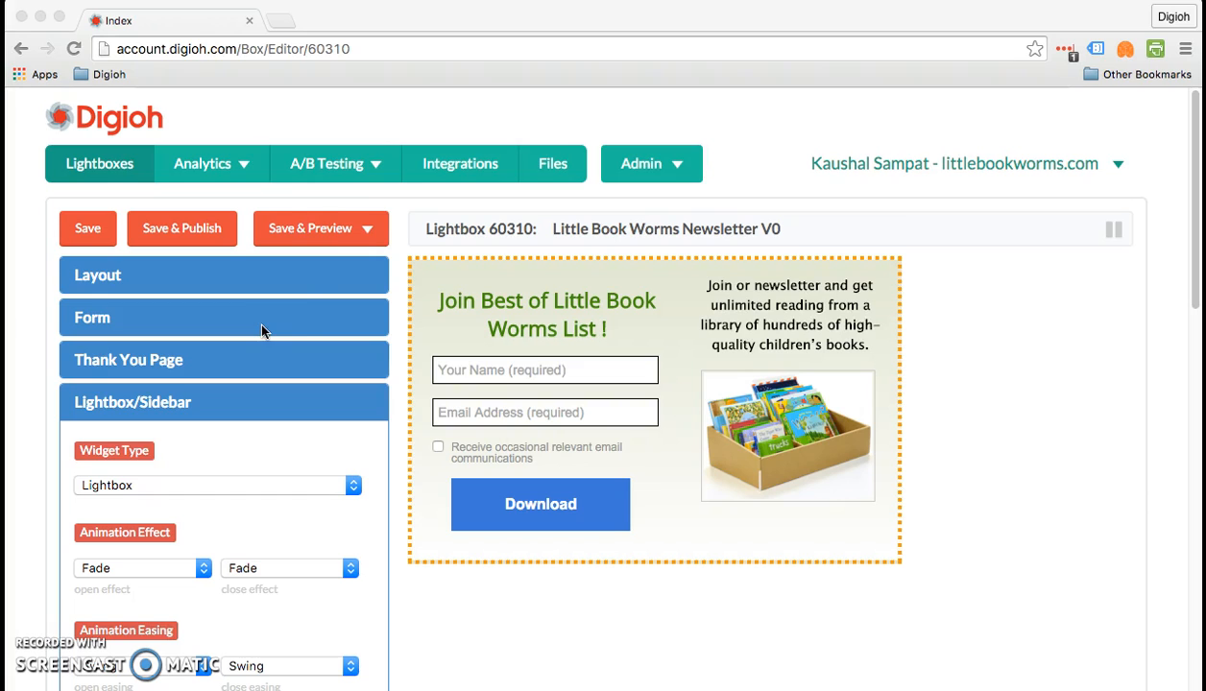
pyautogui.click(305, 227)
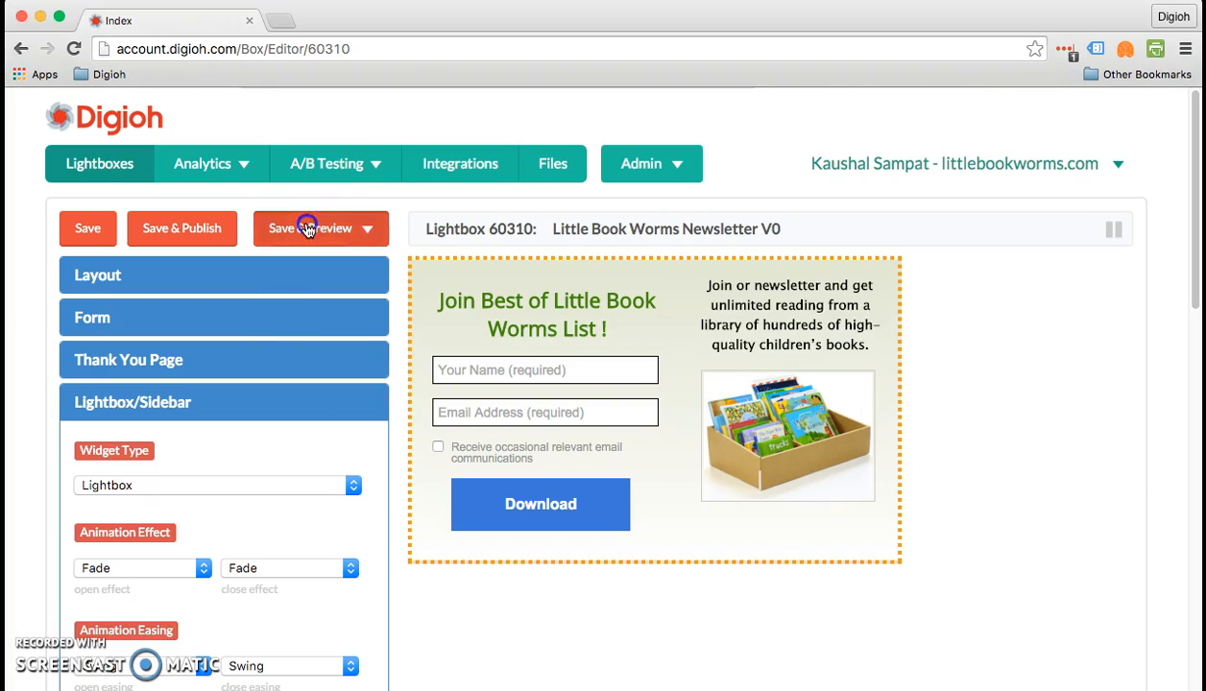
pyautogui.click(302, 280)
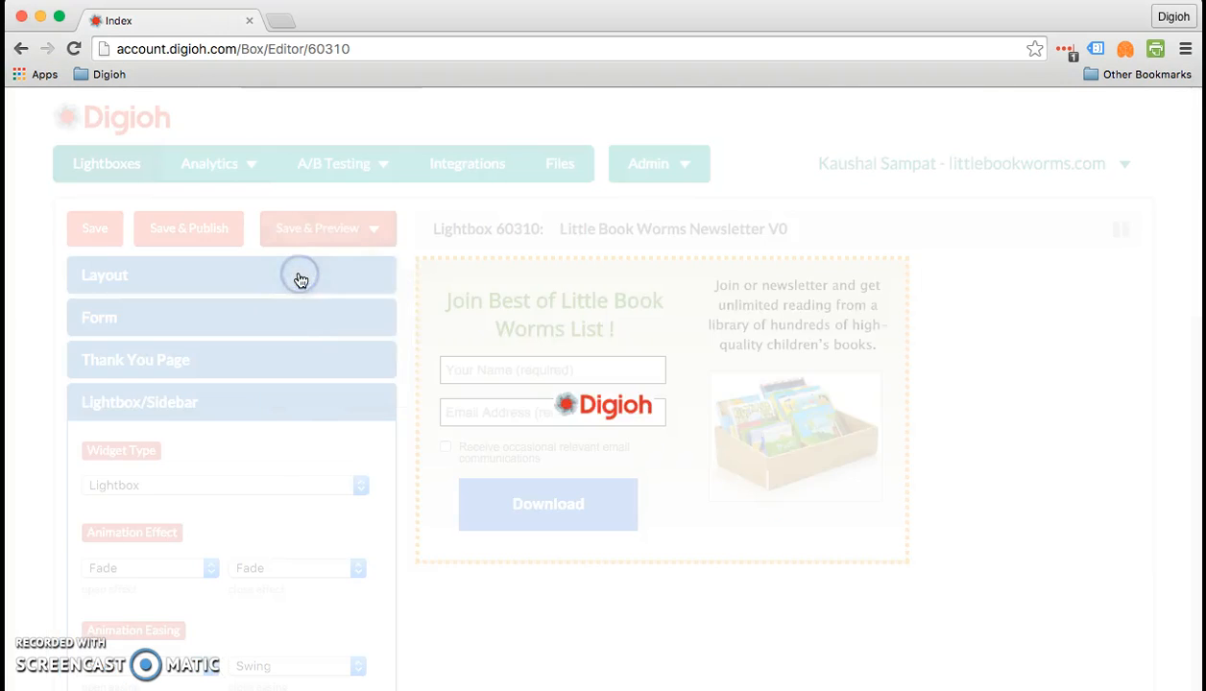
pyautogui.moveTo(422, 85); pyautogui.dragTo(428, 63)
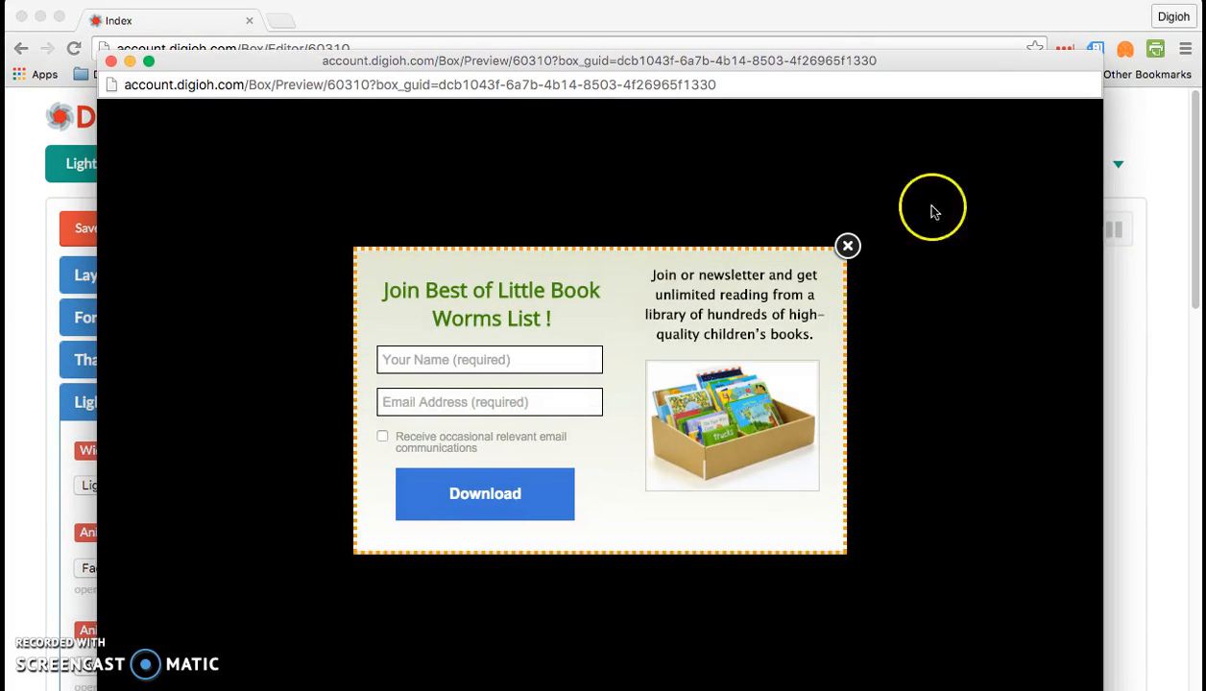
pyautogui.click(110, 60)
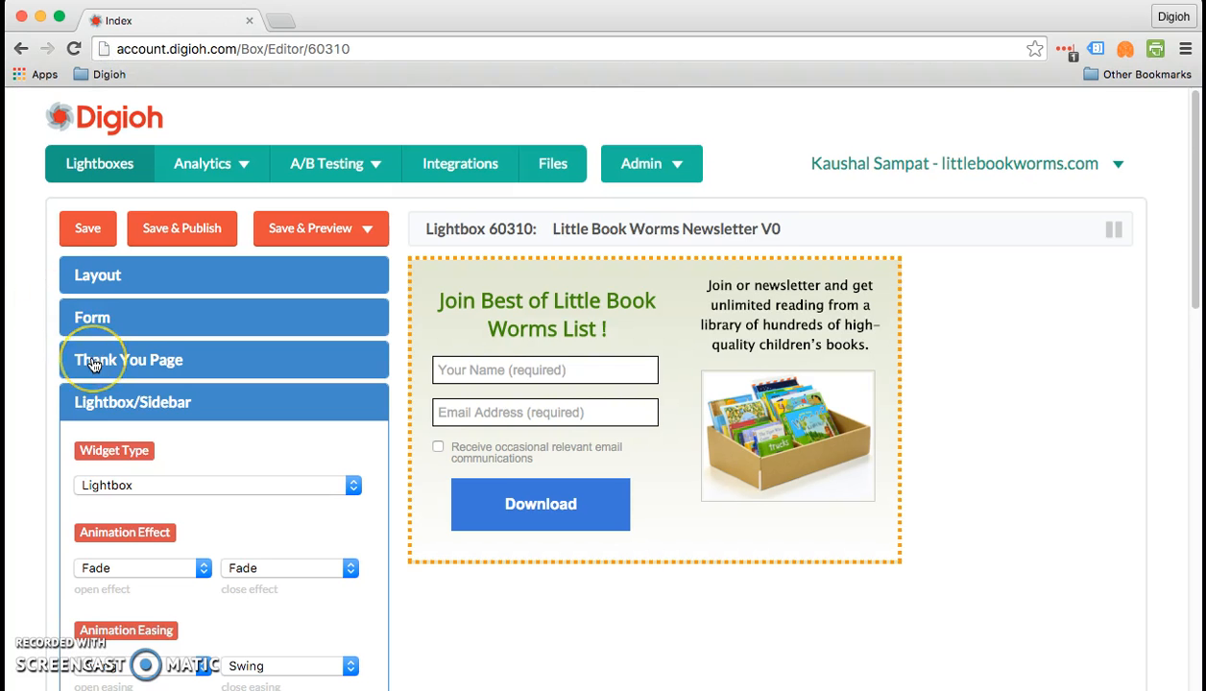
# - Set both the horizontal and vertical position of the lightbox to 0
pyautogui.scroll(-3, 94, 360)
pyautogui.scroll(-8, 94, 365)
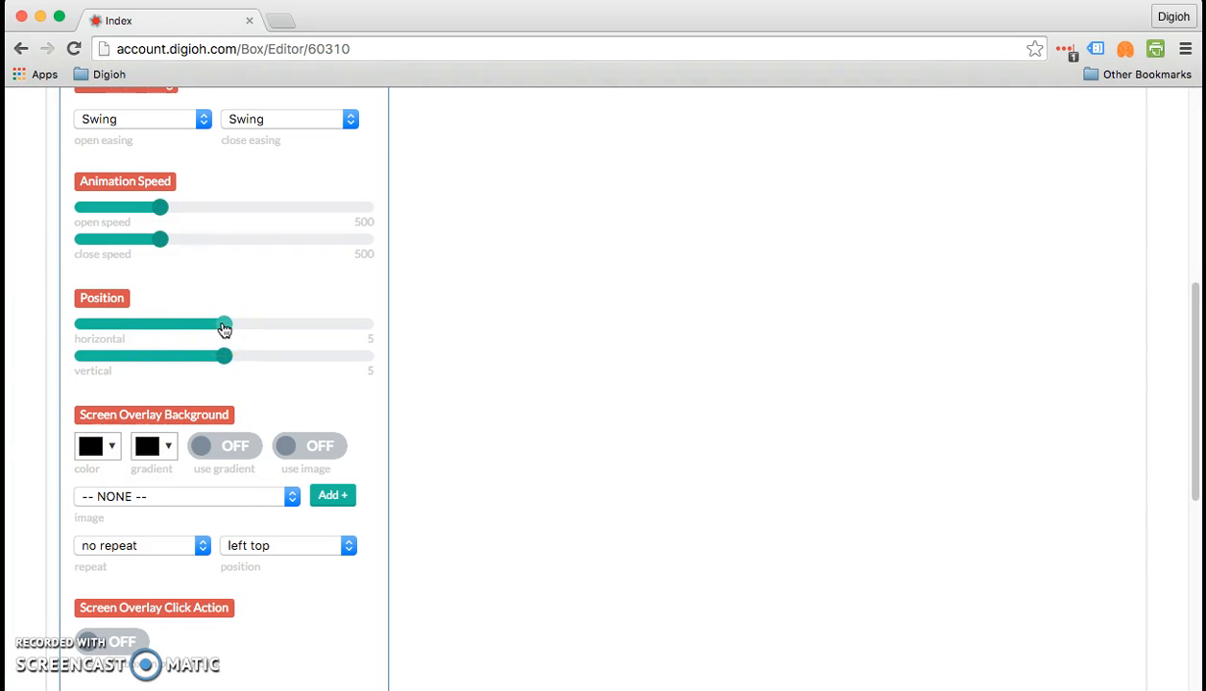
pyautogui.moveTo(224, 329); pyautogui.dragTo(5, 320)
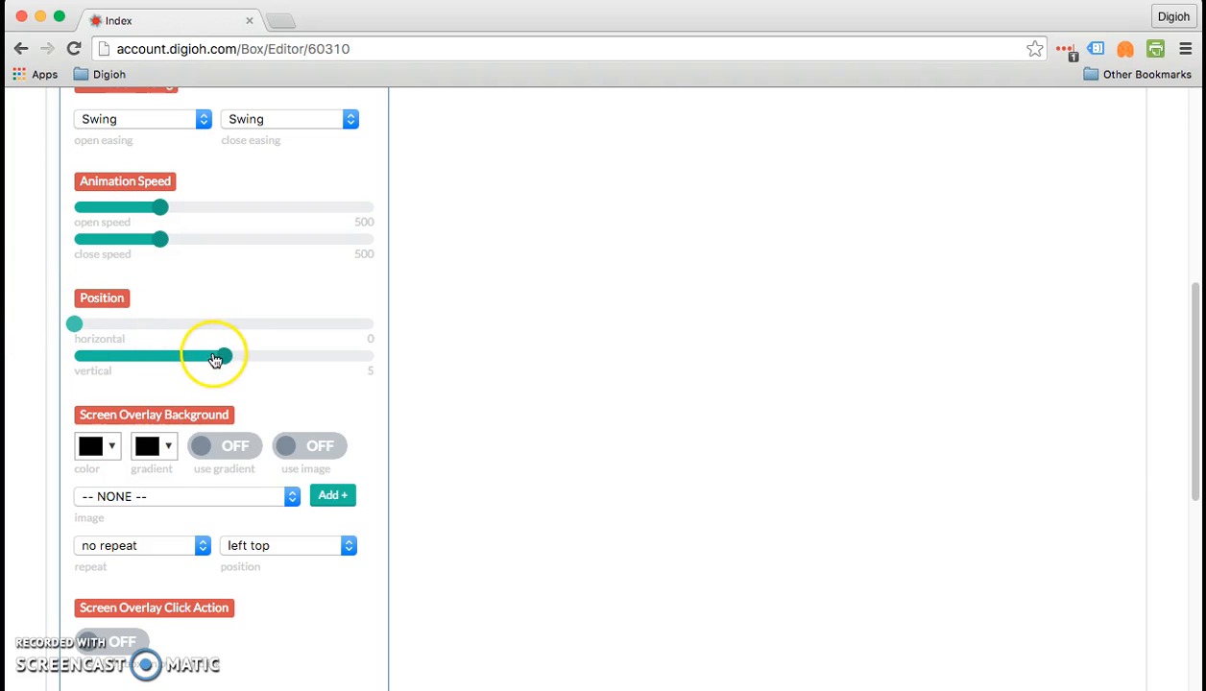
pyautogui.moveTo(221, 358); pyautogui.dragTo(53, 361)
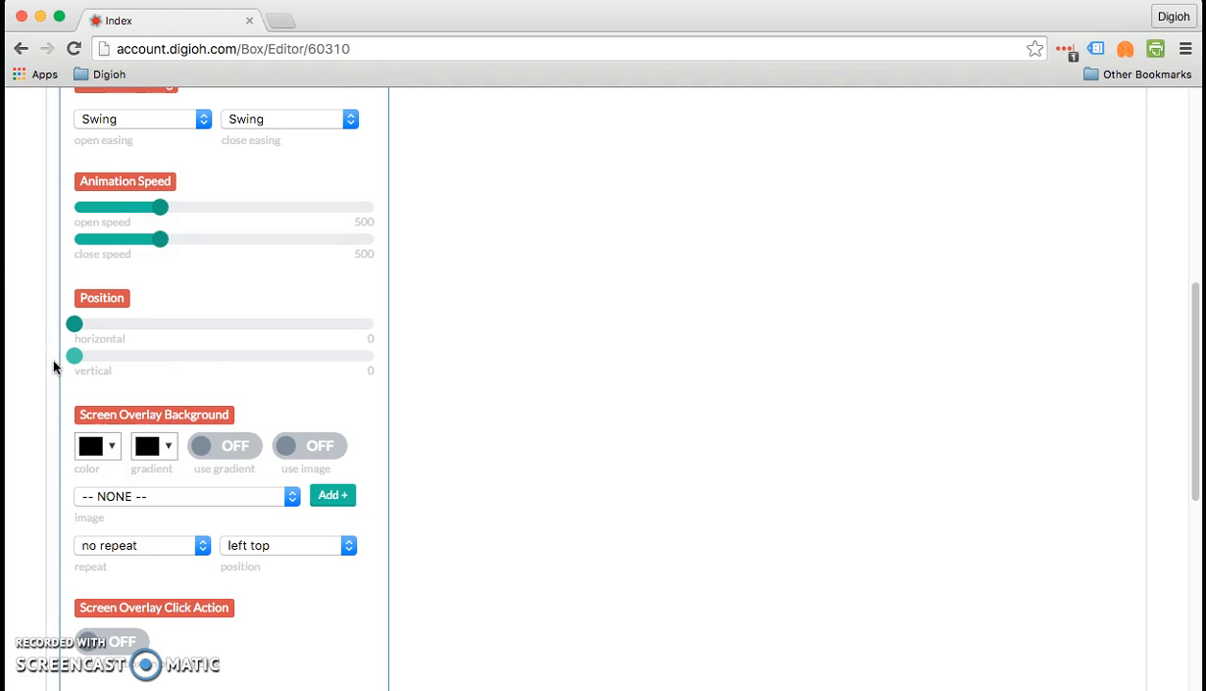
# - Save and preview the repositioned lightbox on a blank site, and close the preview
pyautogui.scroll(5, 53, 366)
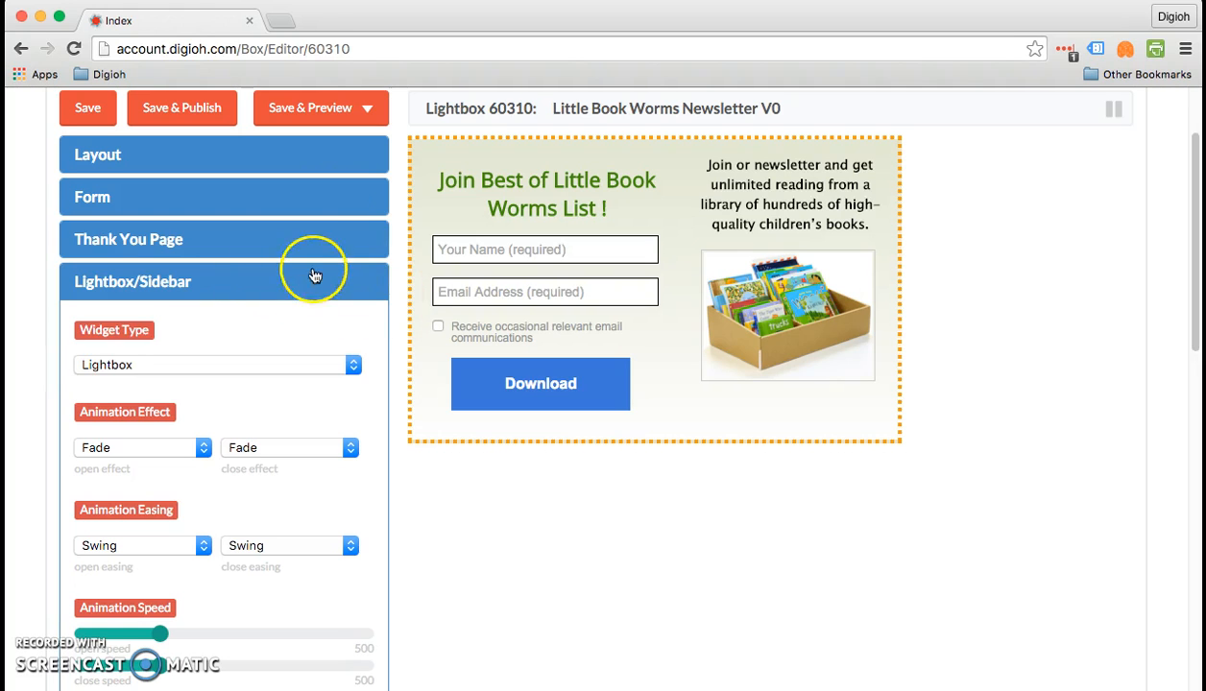
pyautogui.click(317, 107)
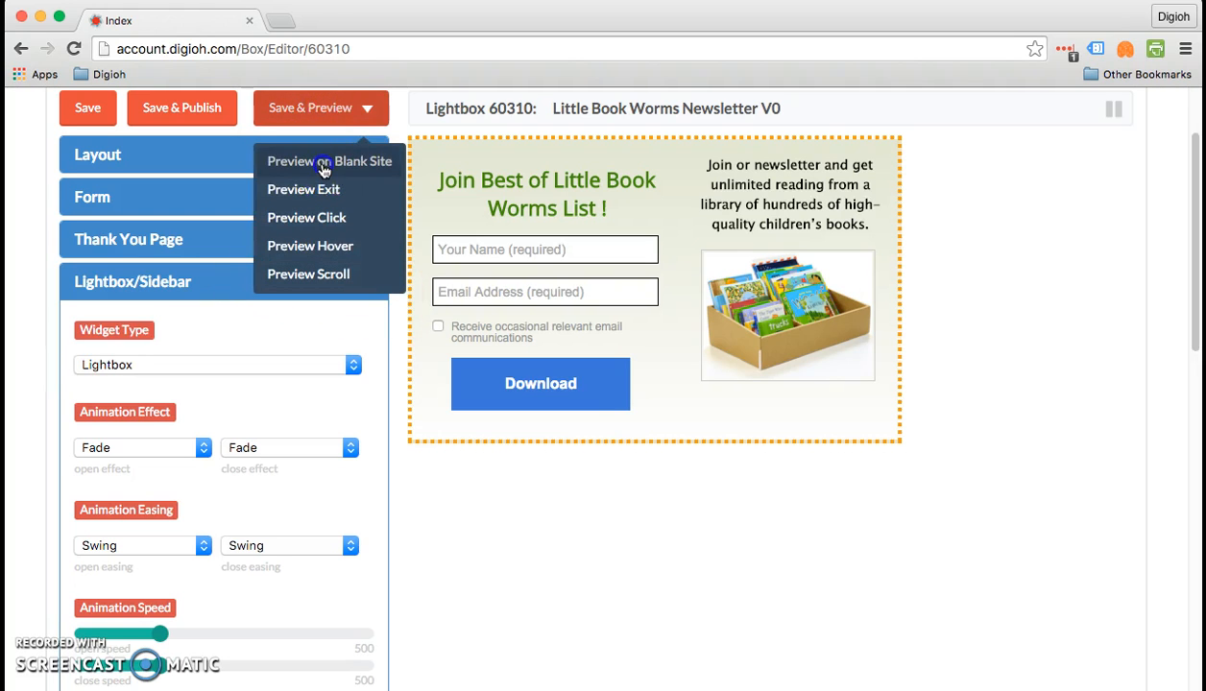
pyautogui.click(325, 169)
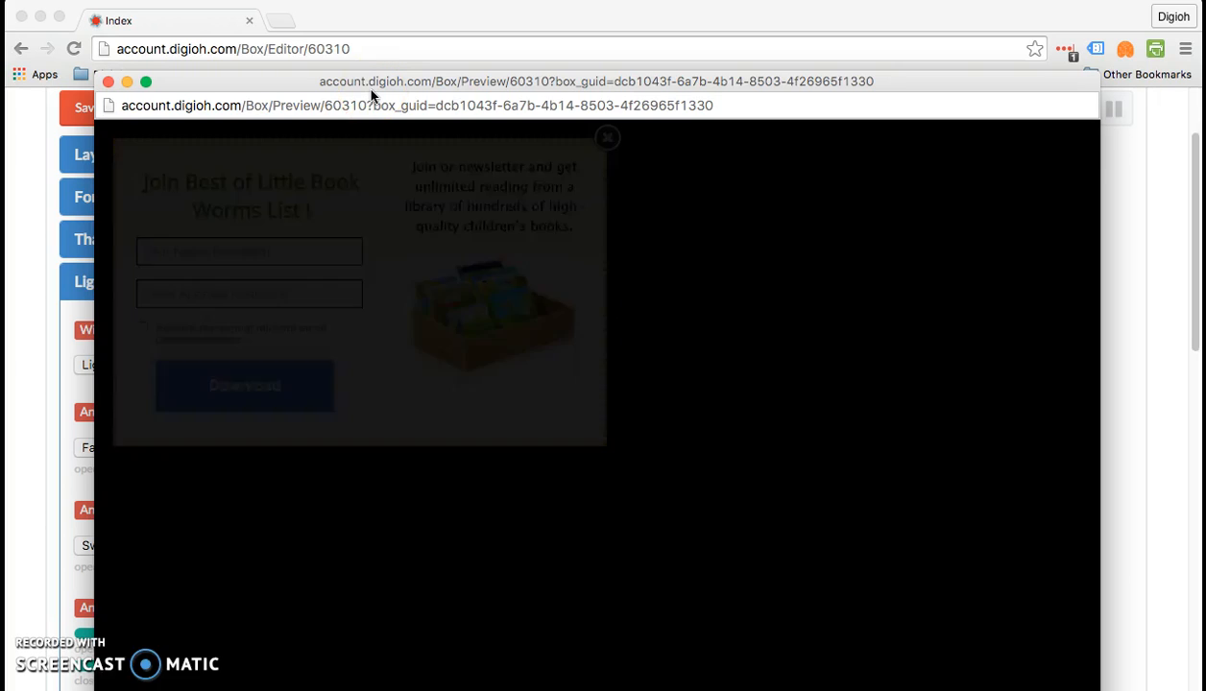
pyautogui.click(107, 81)
# - Set the lightbox's horizontal and vertical position back to 5
pyautogui.scroll(-5, 76, 557)
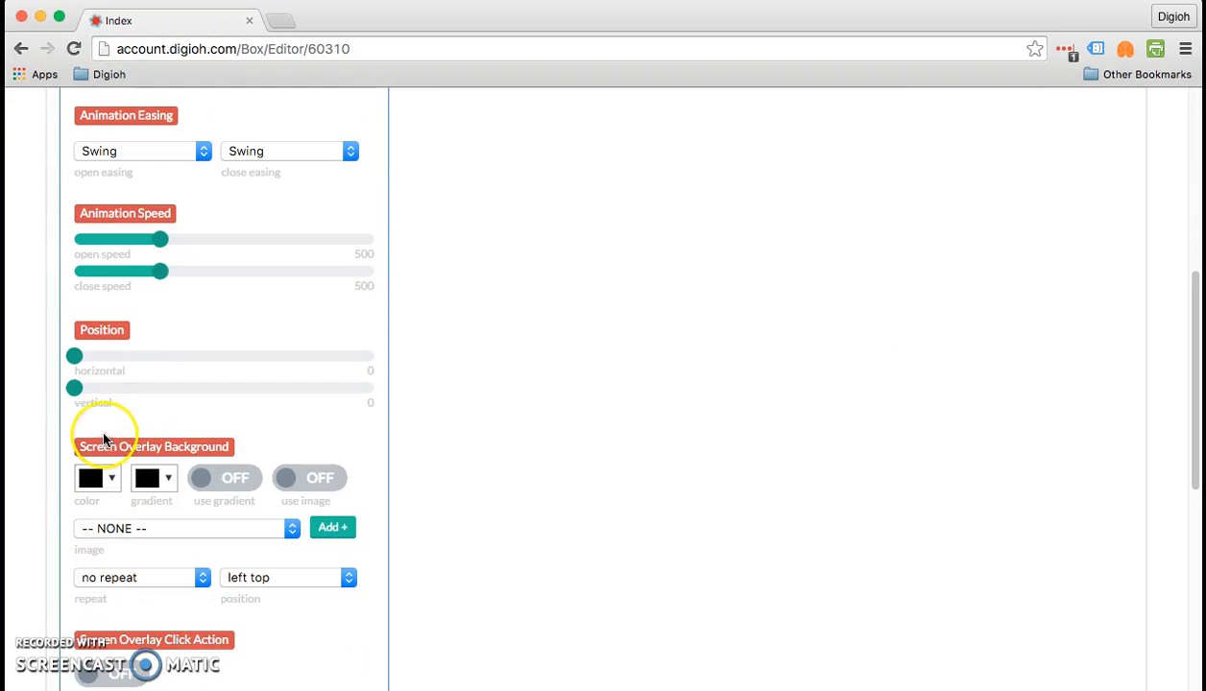
pyautogui.moveTo(82, 371); pyautogui.dragTo(222, 357)
pyautogui.moveTo(78, 389); pyautogui.dragTo(220, 393)
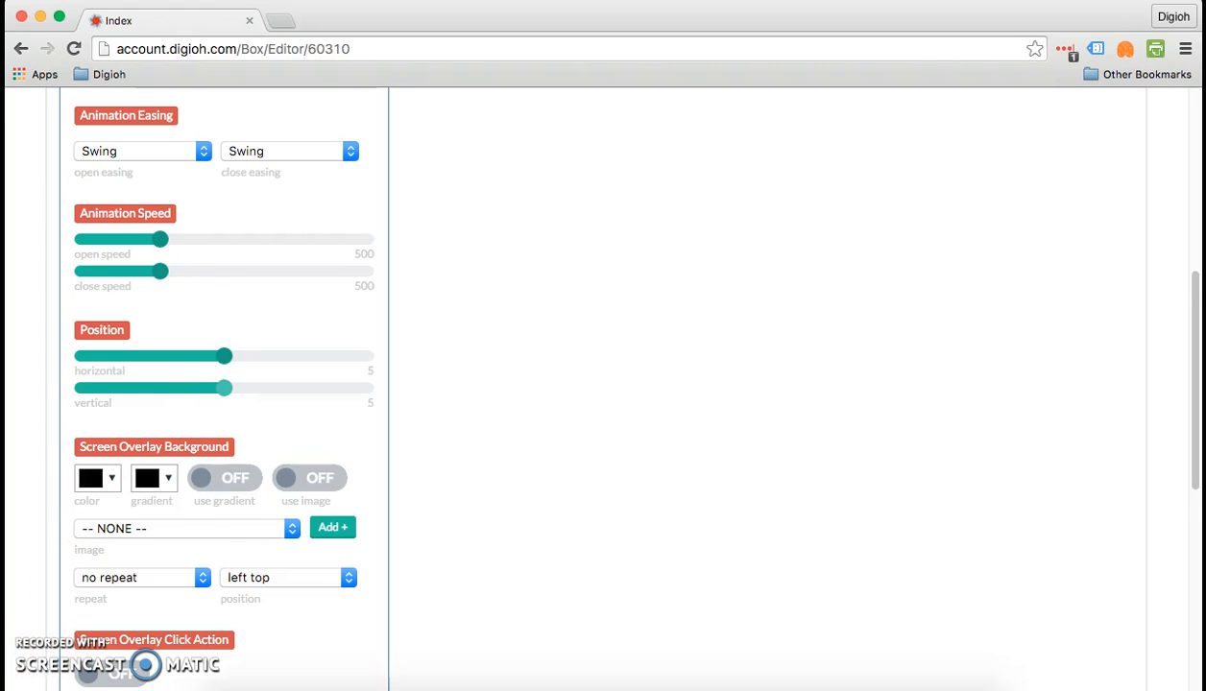
# - Set the screen overlay background color to red (#ff0000)
pyautogui.scroll(-1, 122, 429)
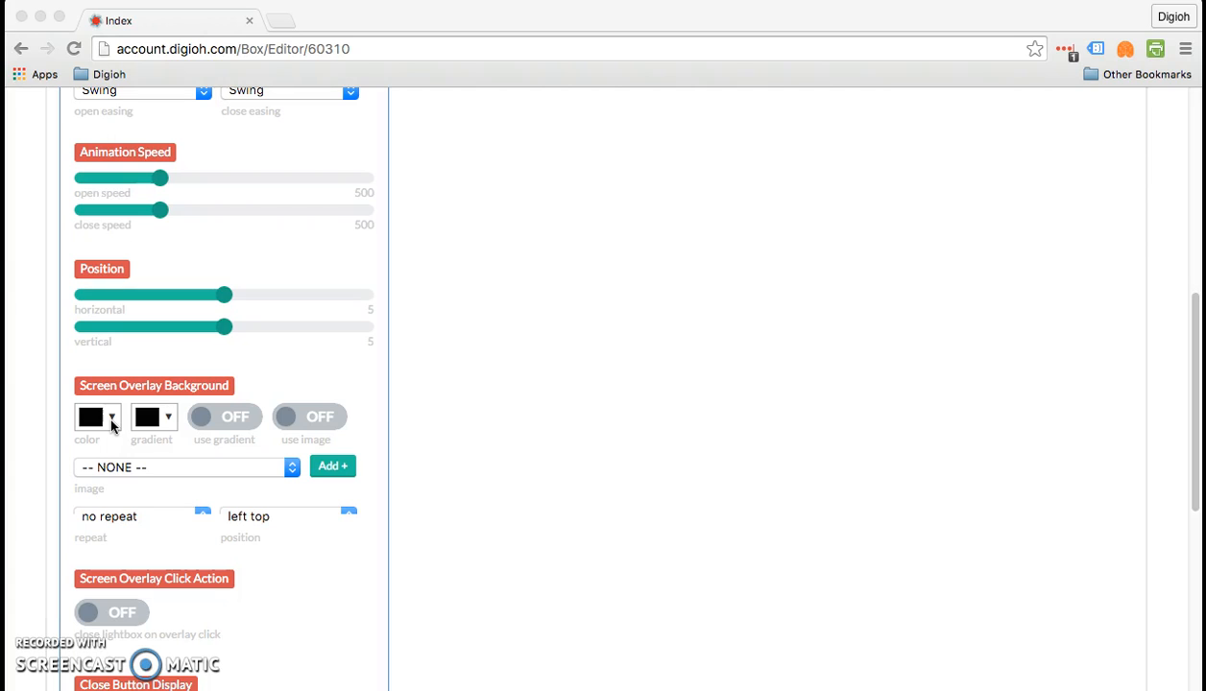
pyautogui.click(111, 420)
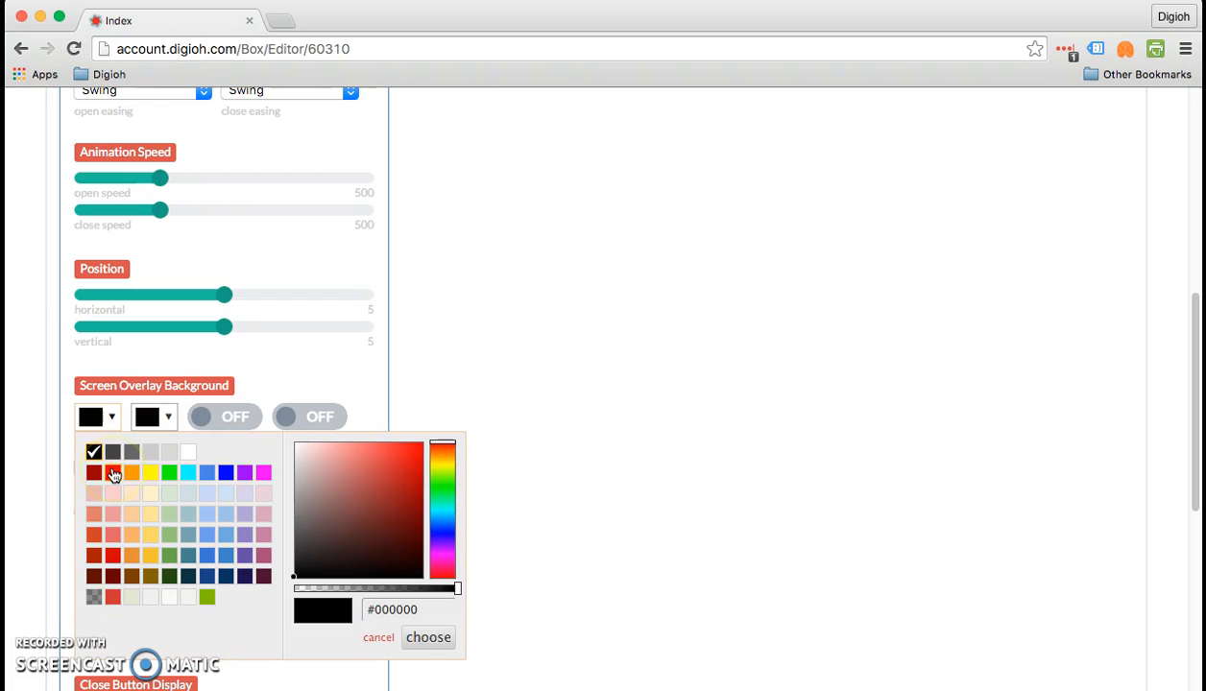
pyautogui.click(113, 475)
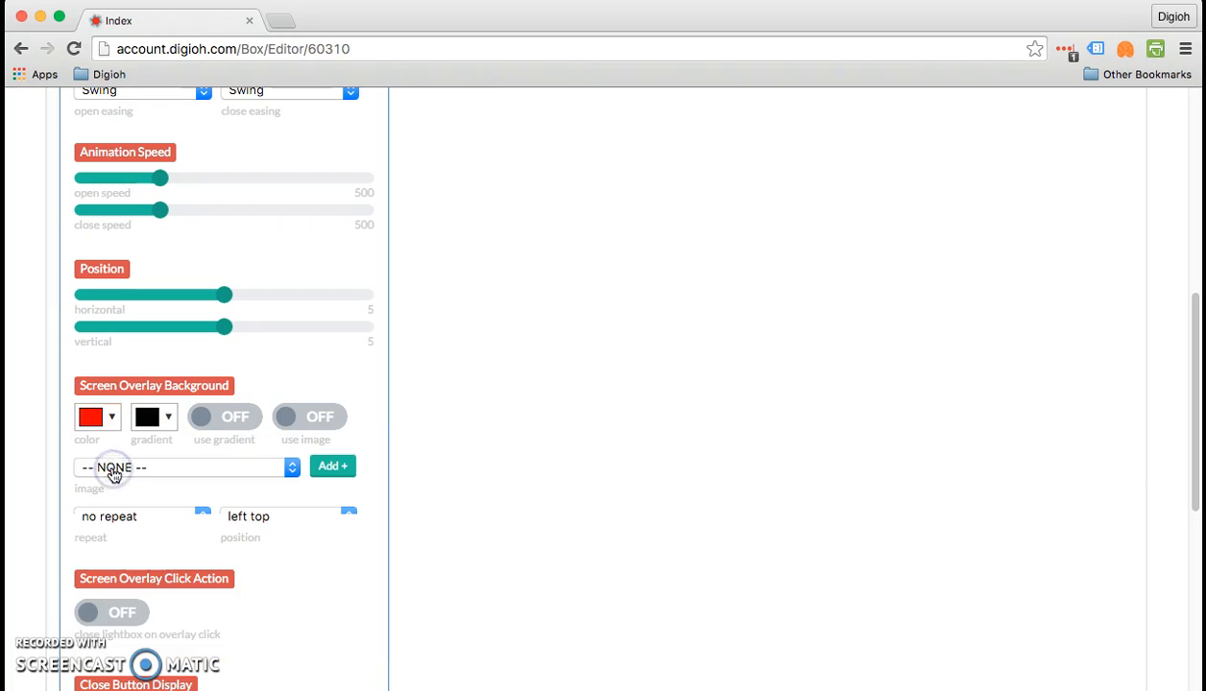
# - Change the screen overlay background color to blue (#4a86e8)
pyautogui.click(114, 418)
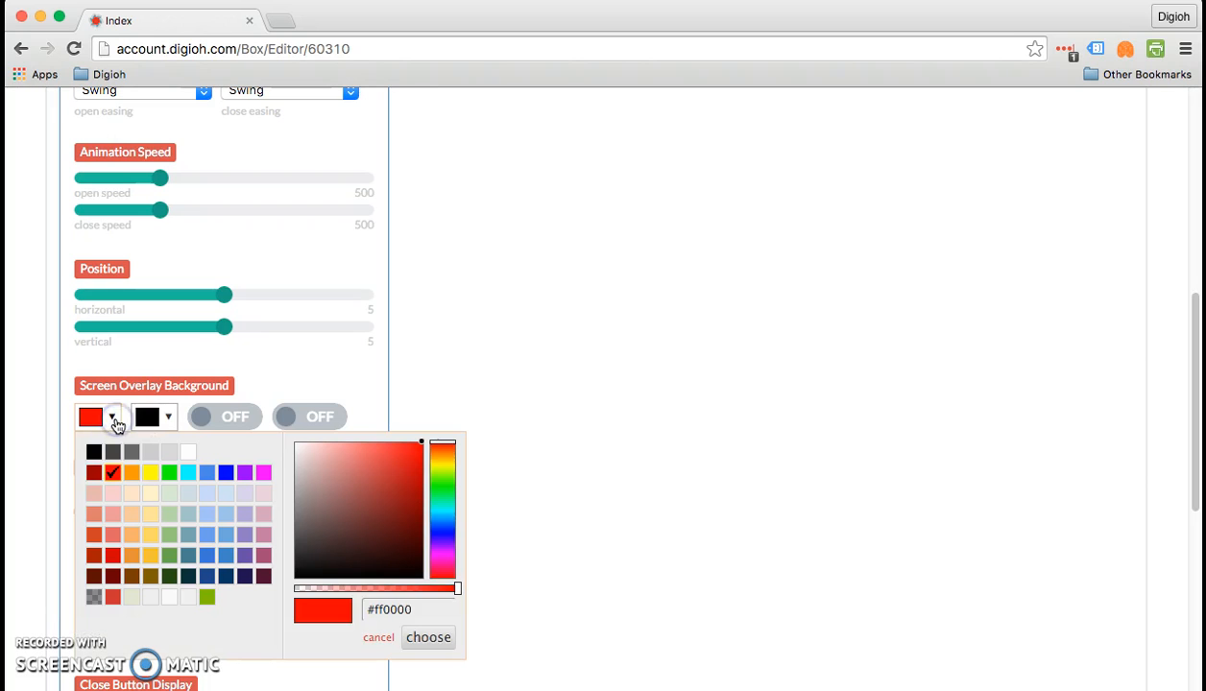
pyautogui.click(209, 473)
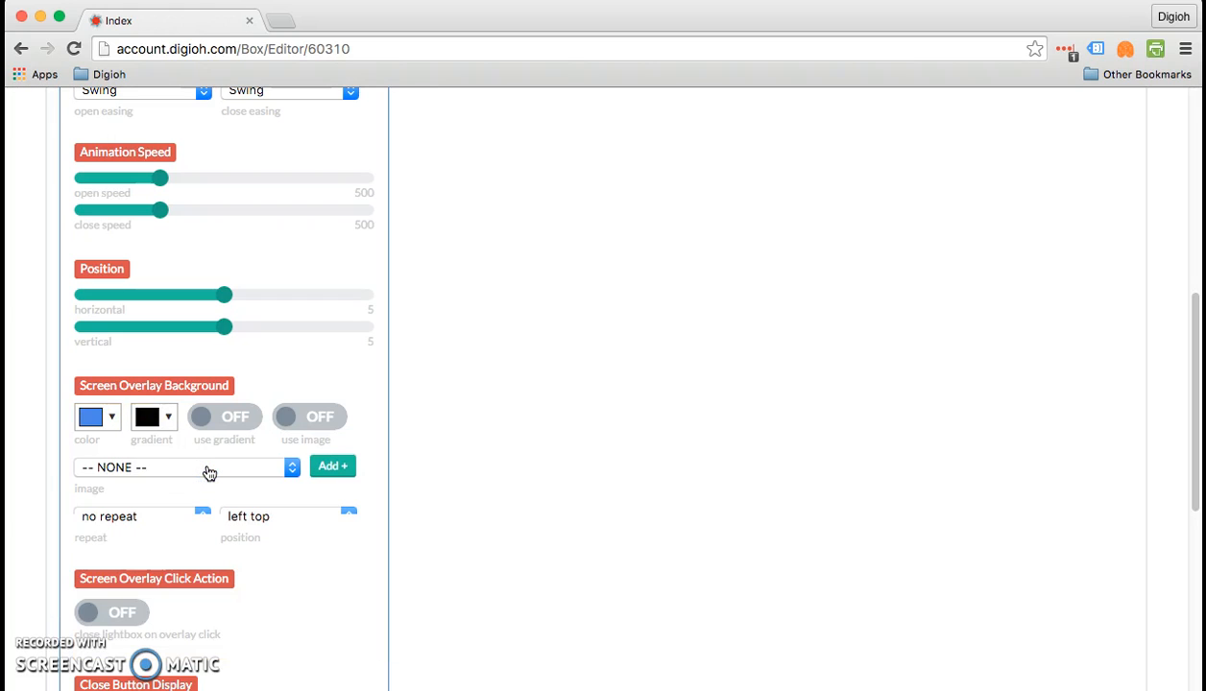
pyautogui.click(100, 417)
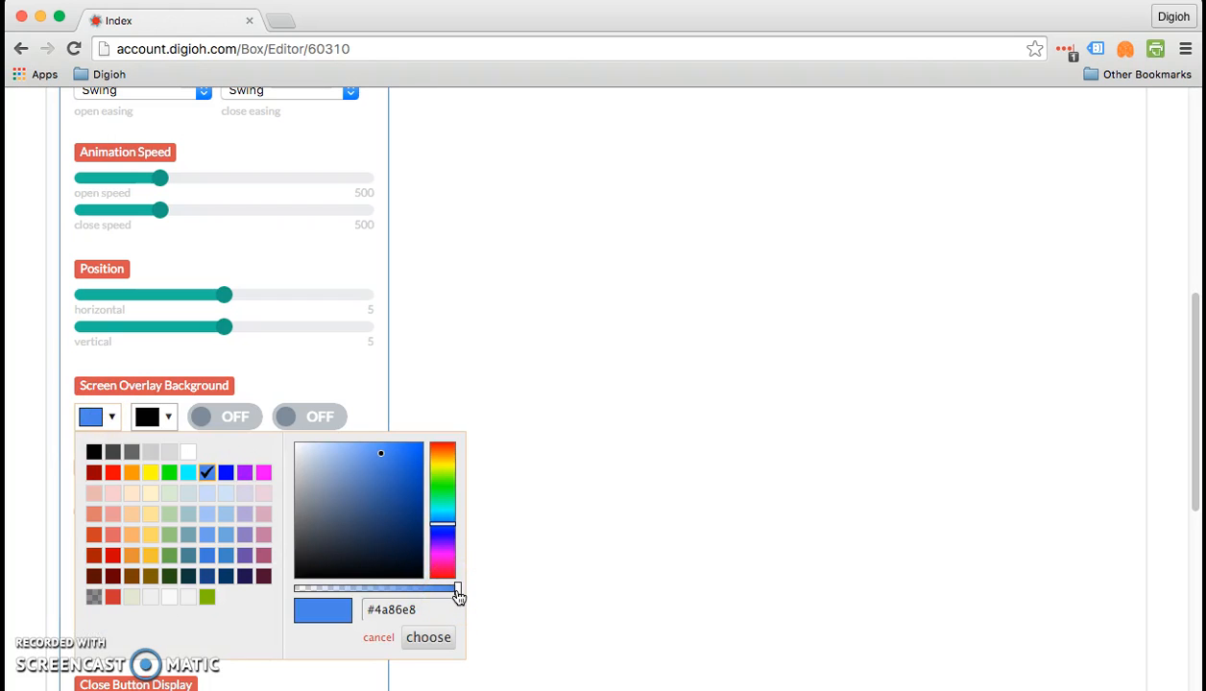
pyautogui.moveTo(458, 592); pyautogui.dragTo(376, 593)
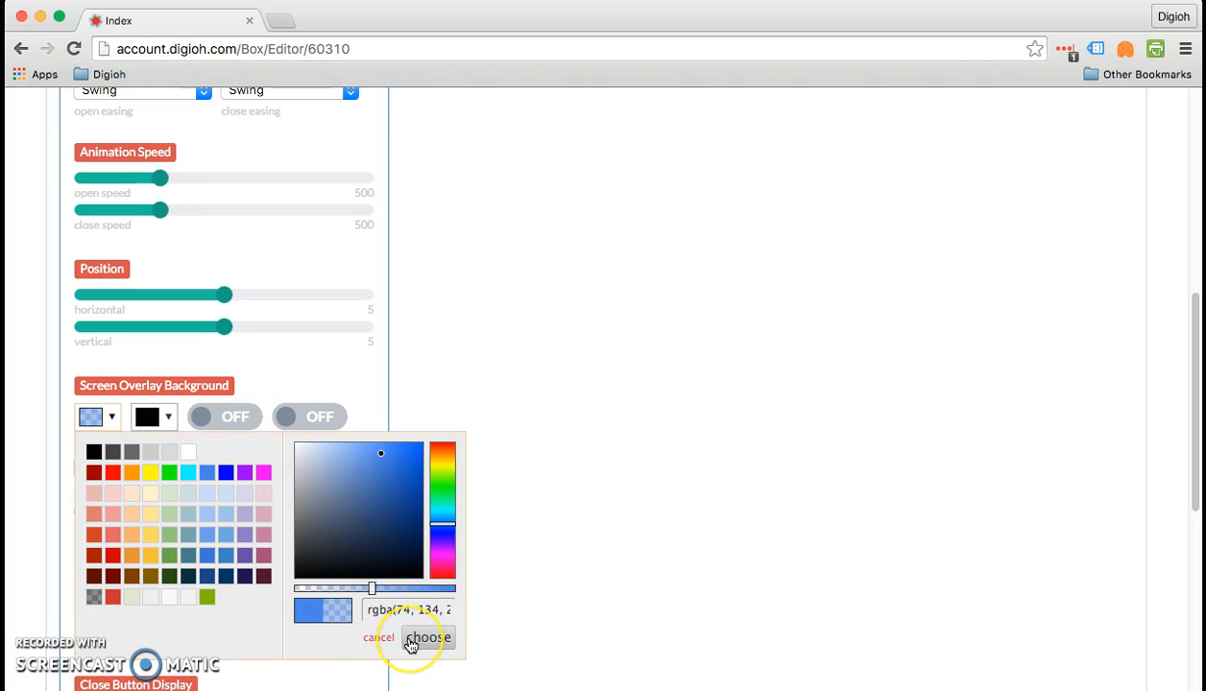
pyautogui.click(573, 560)
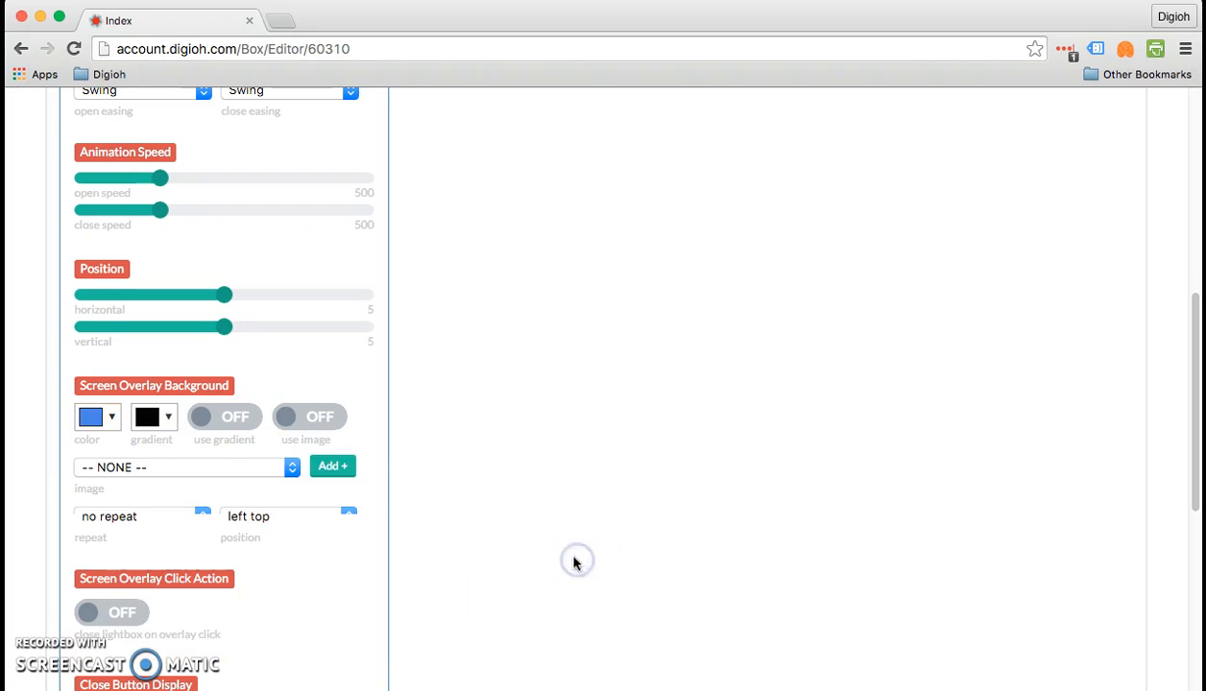
# - Make the blue screen overlay color semi-transparent, at roughly half opacity, and apply it
pyautogui.click(91, 416)
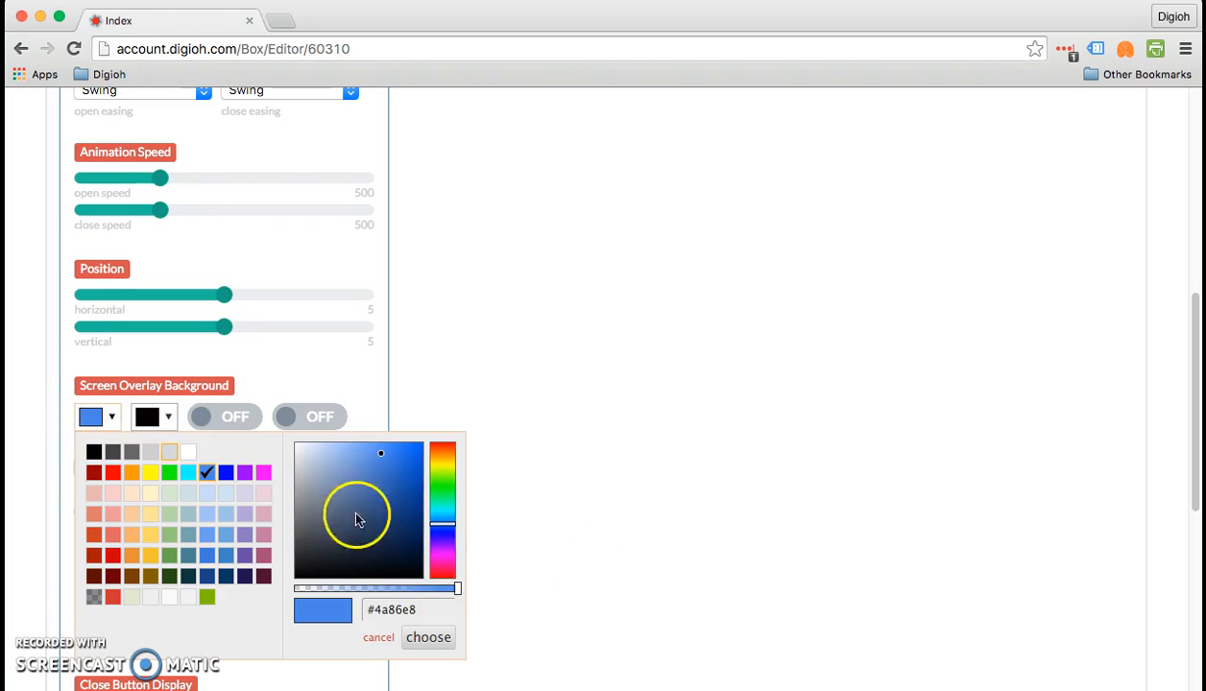
pyautogui.moveTo(456, 590); pyautogui.dragTo(387, 592)
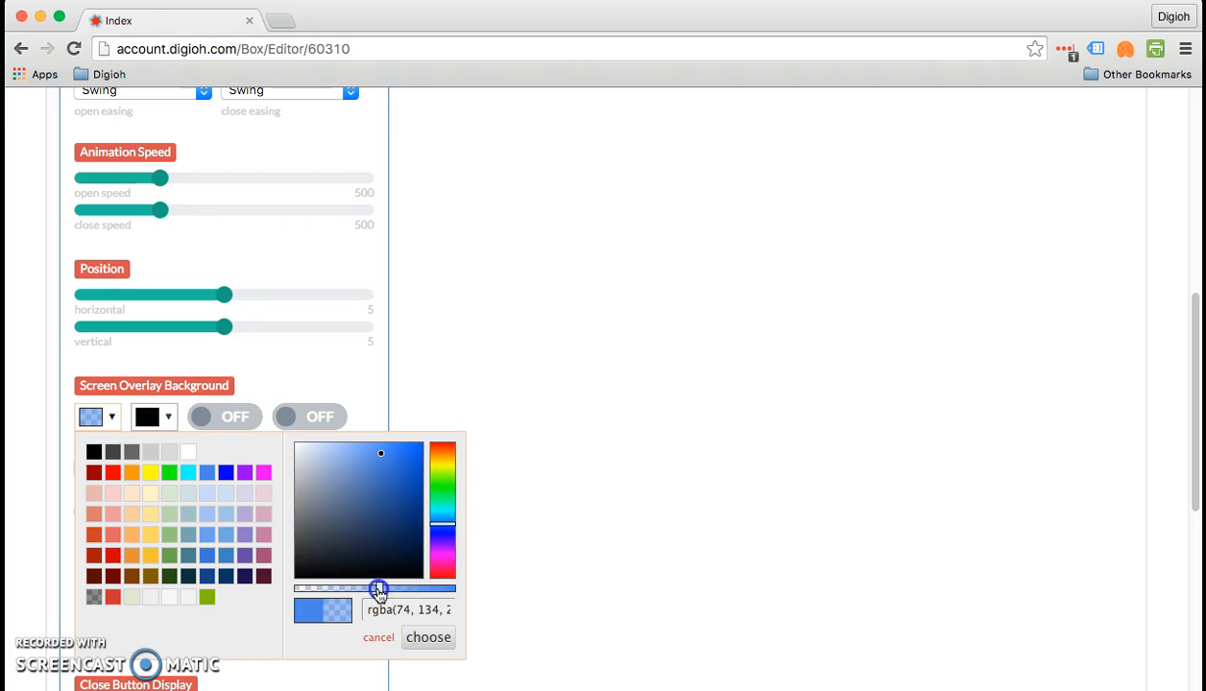
pyautogui.moveTo(372, 592)
pyautogui.mouseDown()
pyautogui.moveTo(296, 591)
pyautogui.moveTo(366, 591)
pyautogui.mouseUp()
pyautogui.click(432, 640)
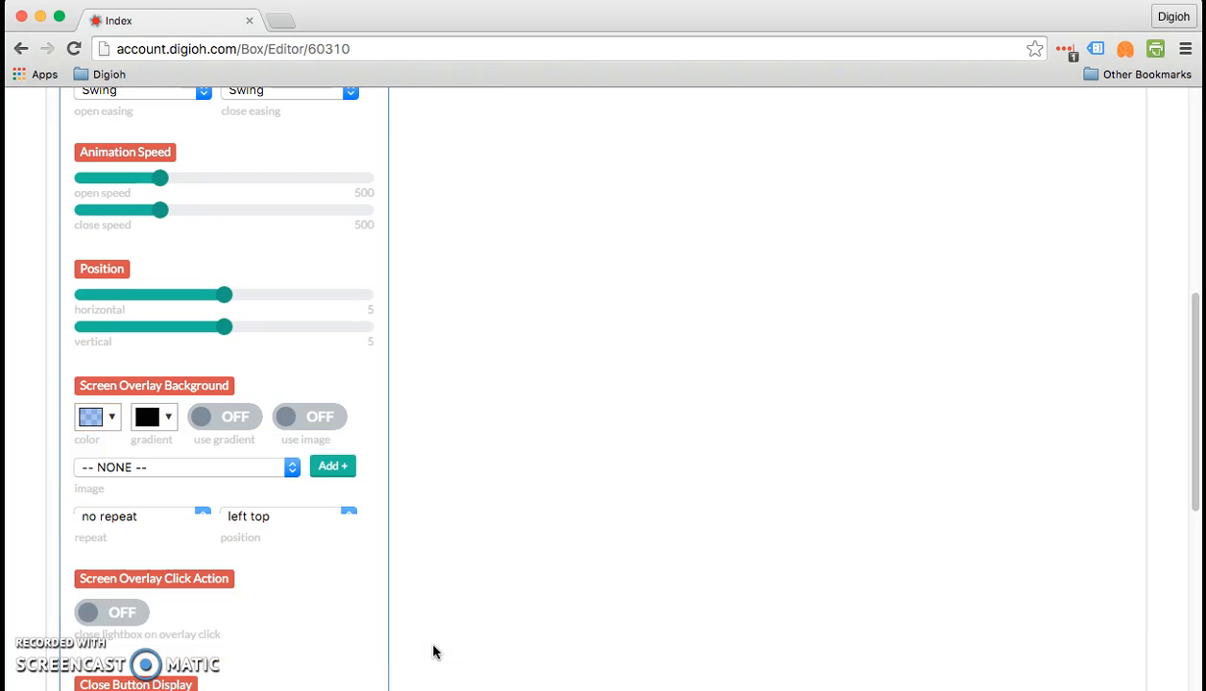
# - Save and preview the lightbox with the blue overlay on a blank site, and close both the lightbox and the preview
pyautogui.scroll(10, 413, 480)
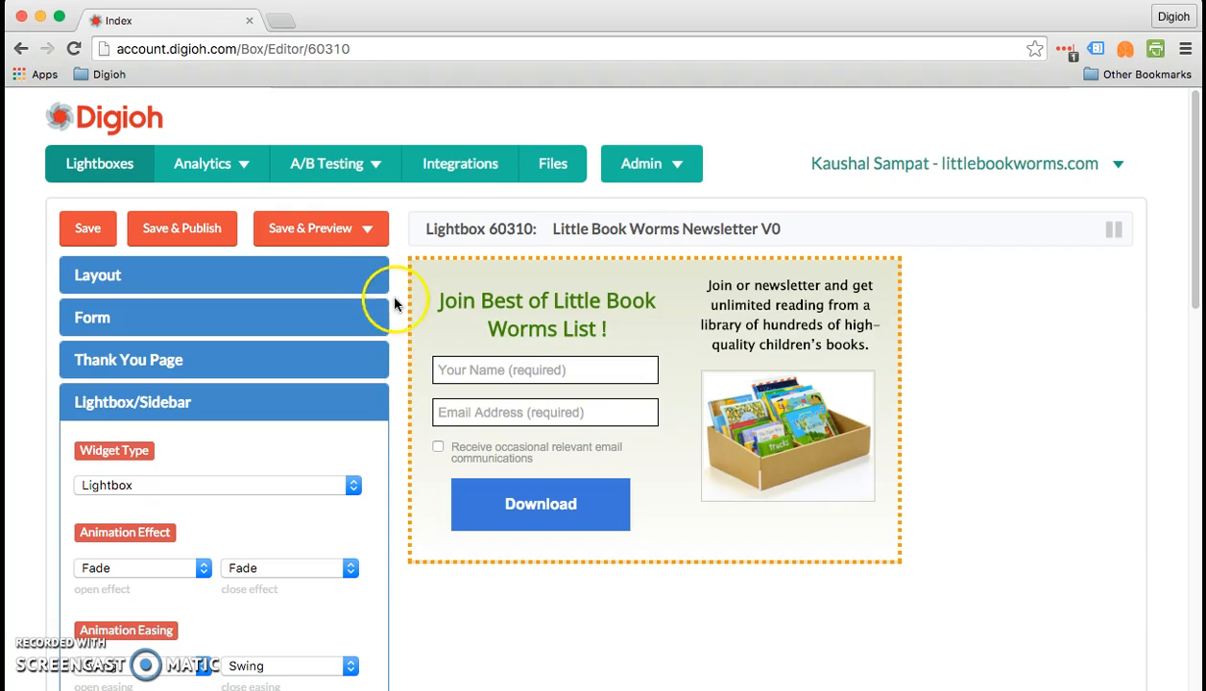
pyautogui.click(348, 238)
pyautogui.click(364, 281)
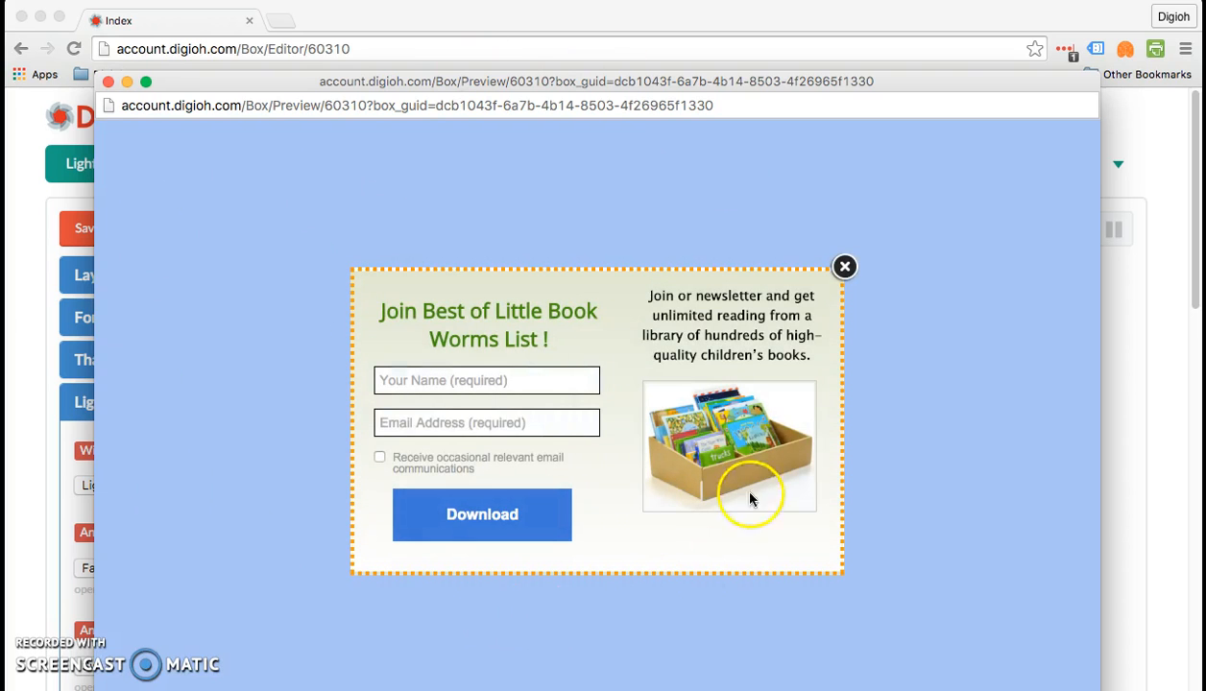
pyautogui.click(845, 267)
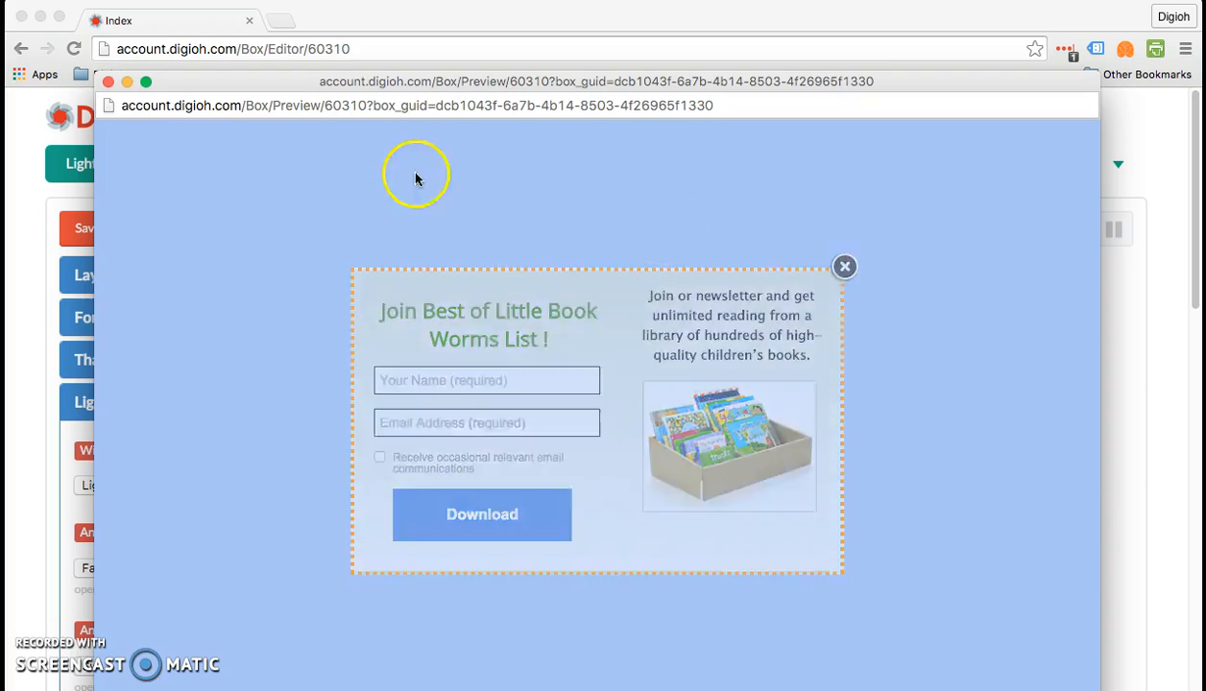
pyautogui.click(109, 83)
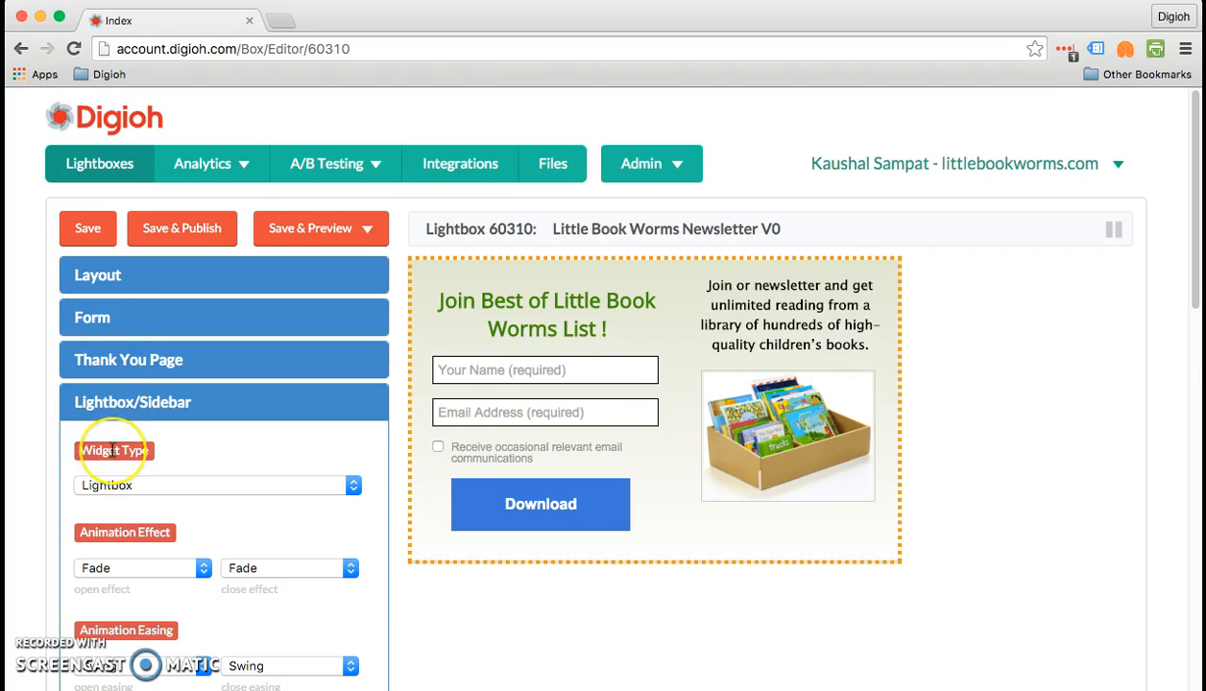
# - Turn on closing the lightbox on overlay click
pyautogui.scroll(-9, 96, 449)
pyautogui.scroll(-4, 112, 450)
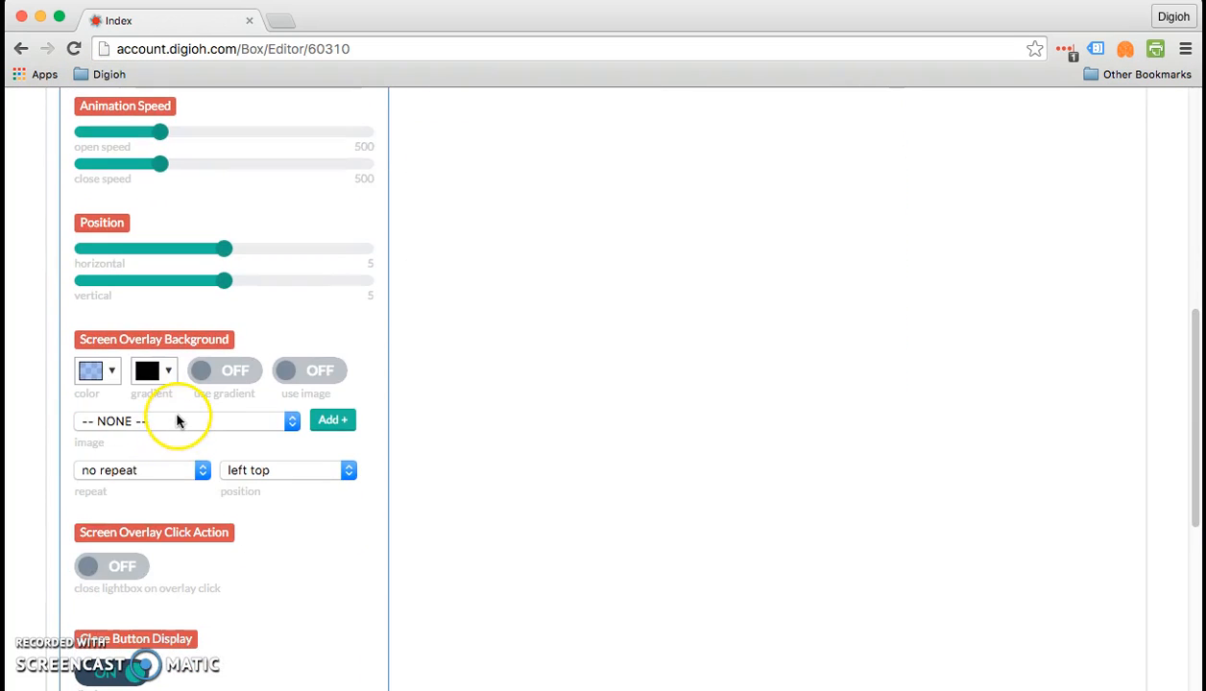
pyautogui.click(311, 378)
pyautogui.scroll(-5, 165, 540)
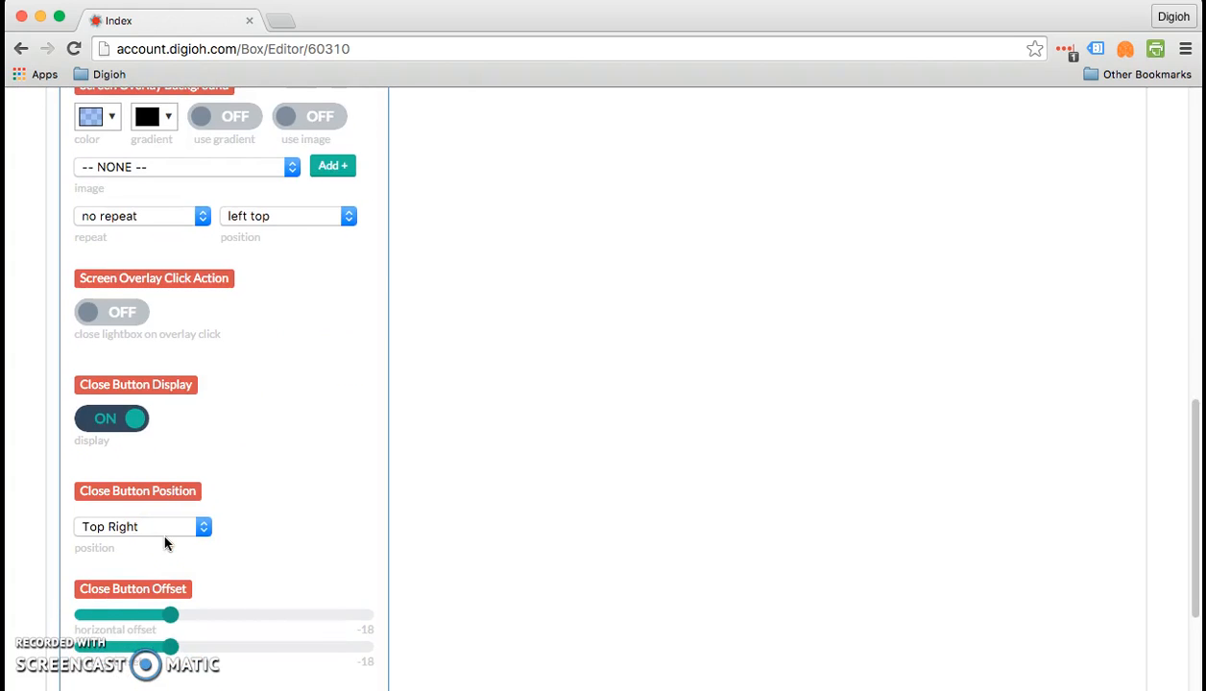
pyautogui.click(133, 319)
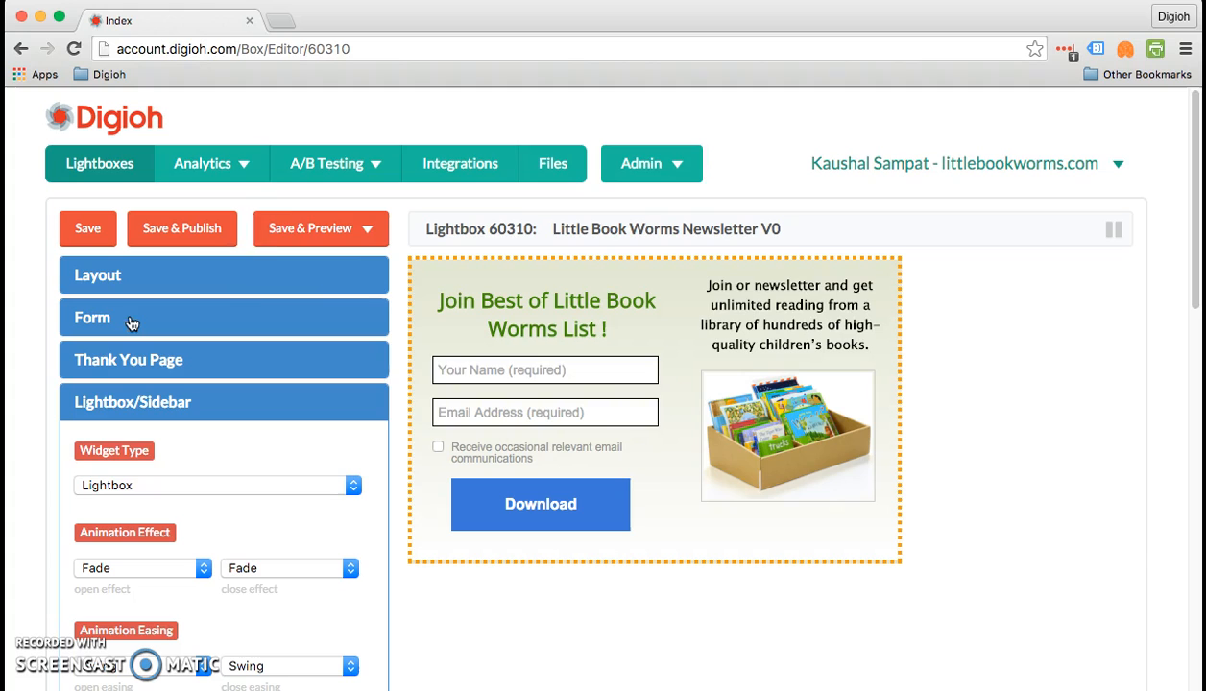
# - Save and preview on a blank site, dismiss the lightbox through the overlay, and close the preview
pyautogui.click(308, 232)
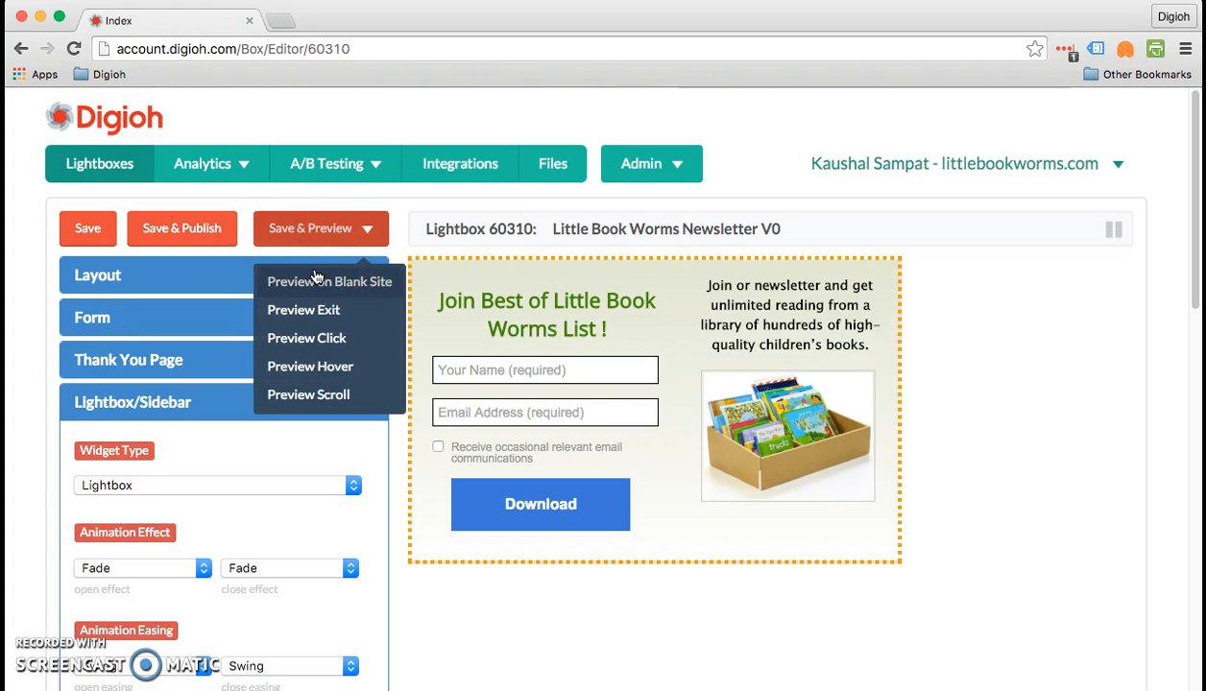
pyautogui.click(317, 279)
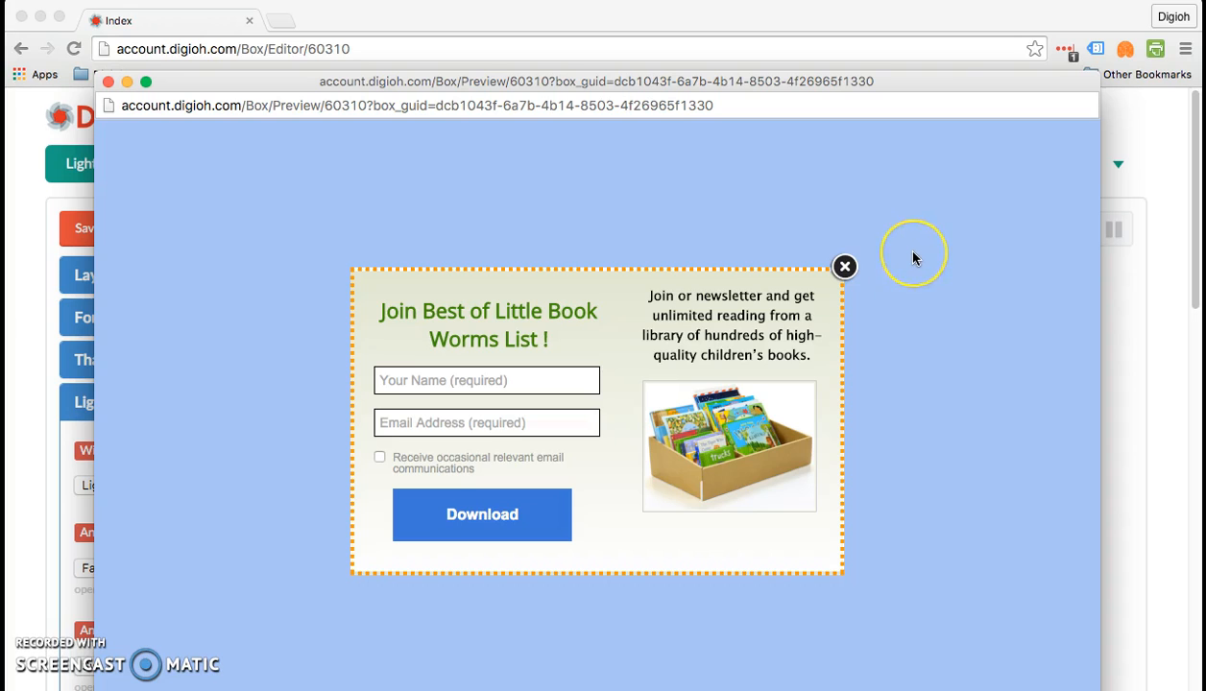
pyautogui.click(913, 255)
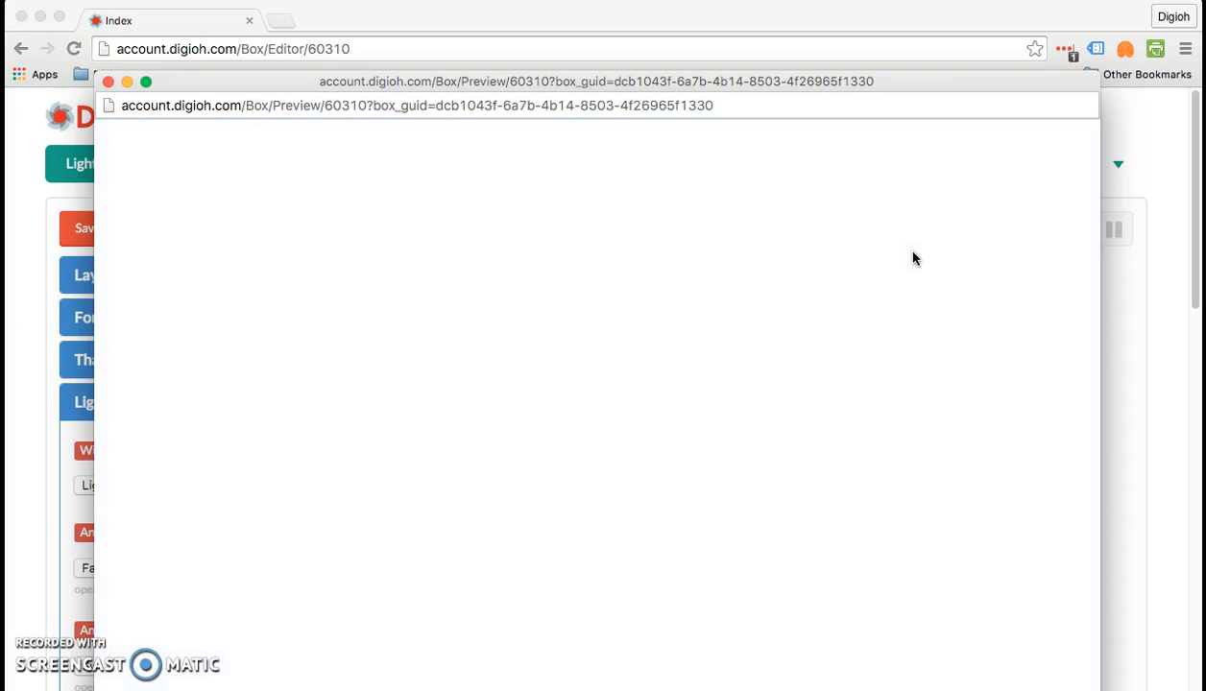
pyautogui.click(108, 81)
# - Turn off closing the lightbox on overlay click, and turn off the close button display
pyautogui.scroll(-5, 85, 314)
pyautogui.scroll(-6, 85, 314)
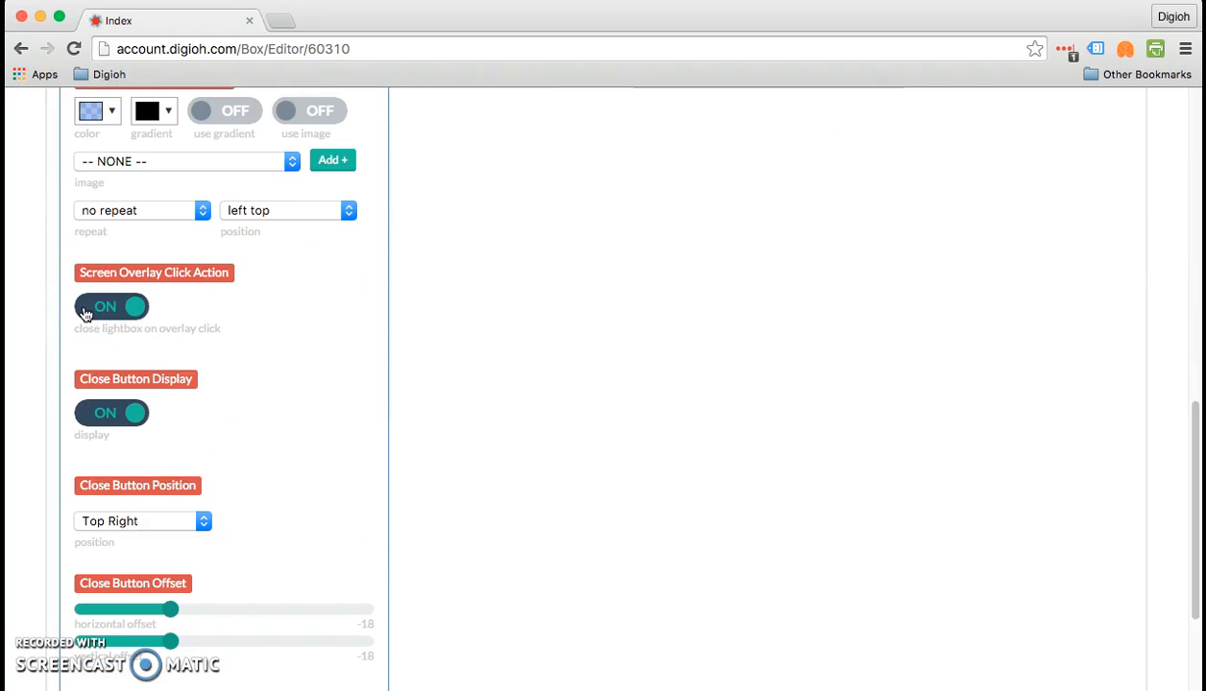
pyautogui.click(117, 307)
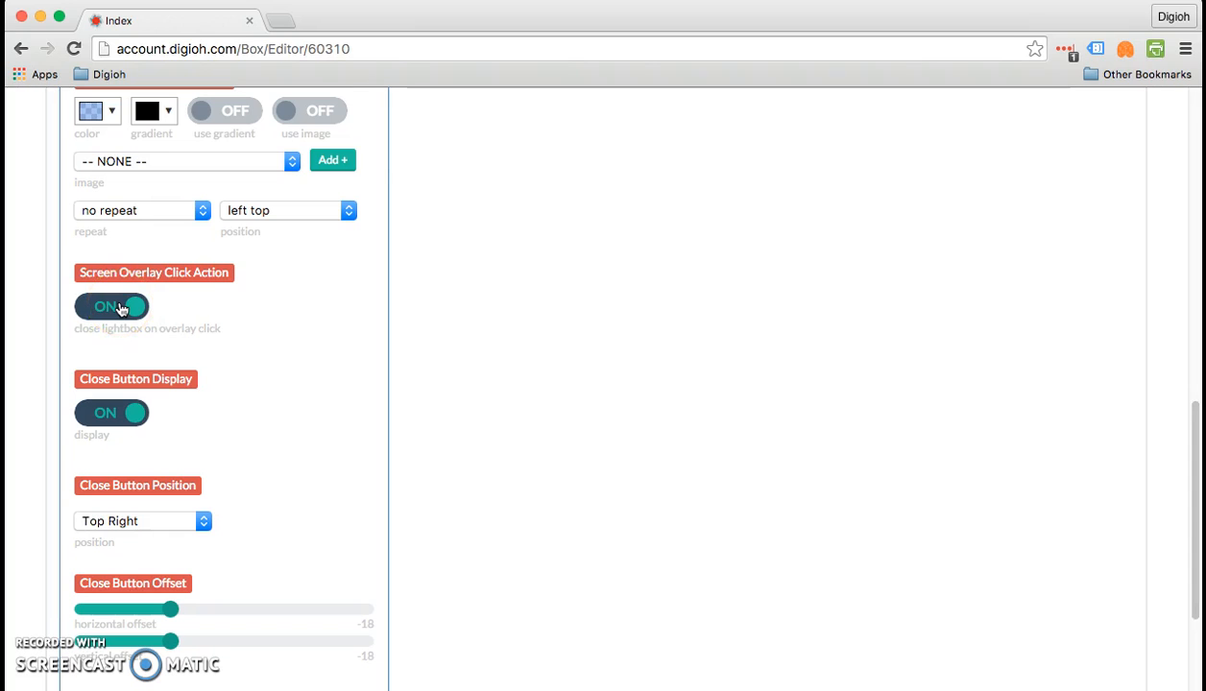
pyautogui.click(120, 307)
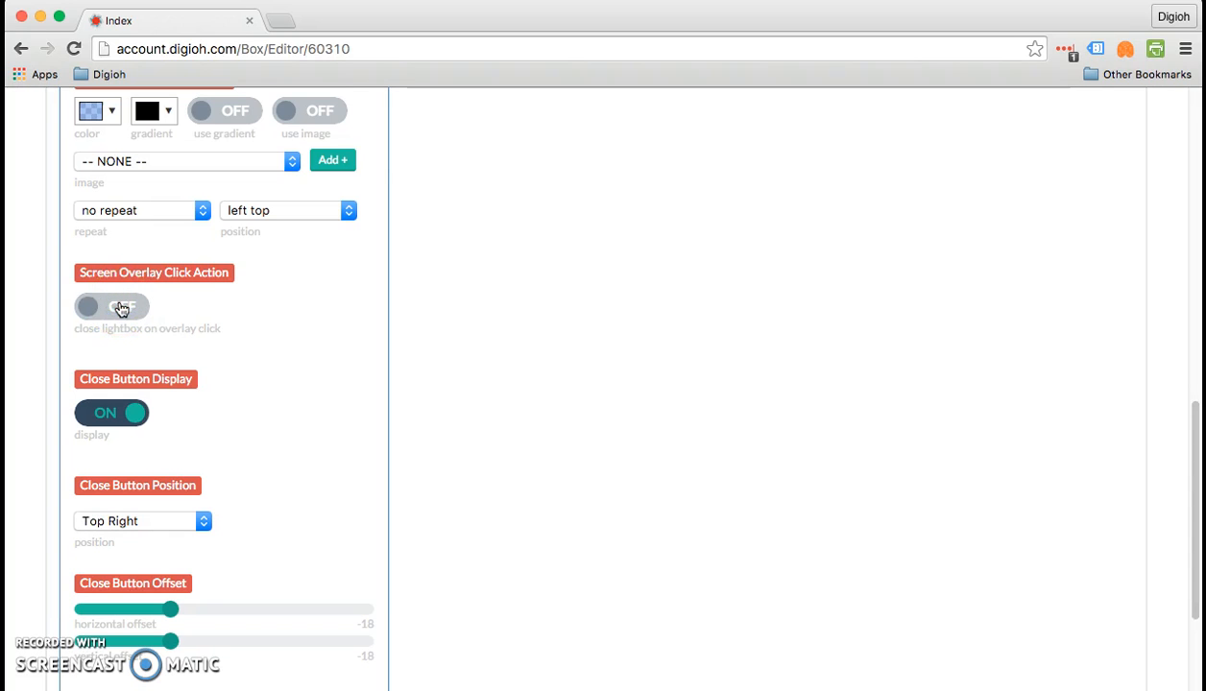
pyautogui.scroll(-2, 120, 308)
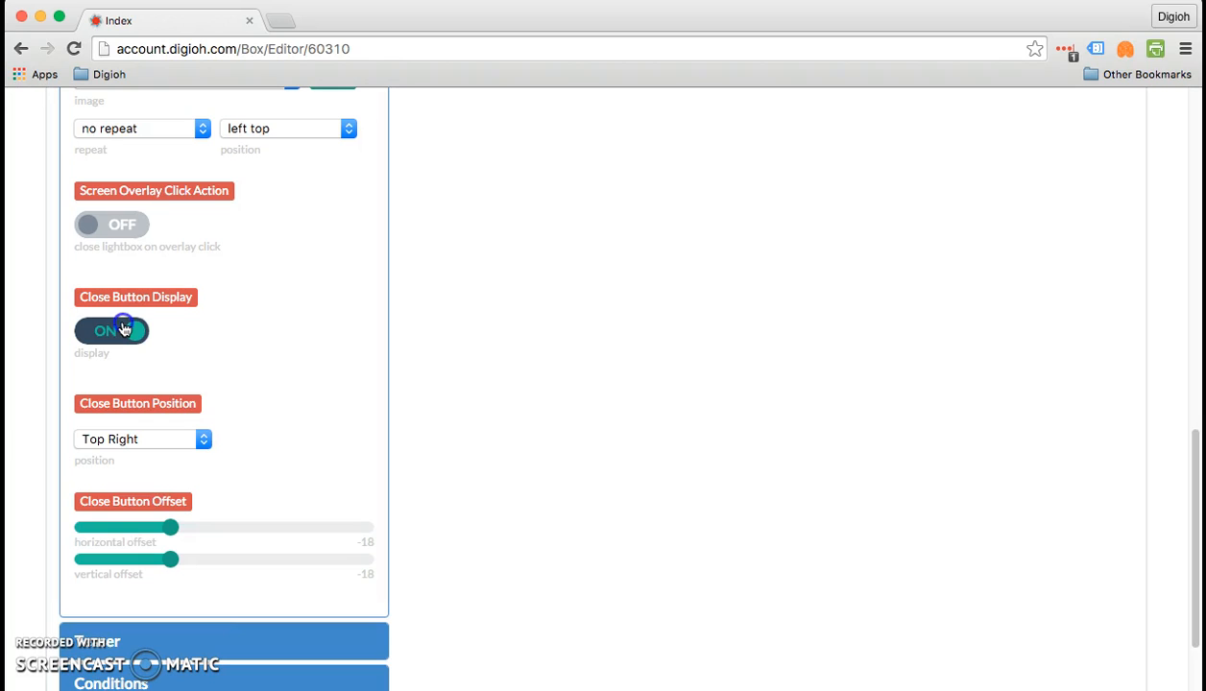
pyautogui.click(123, 329)
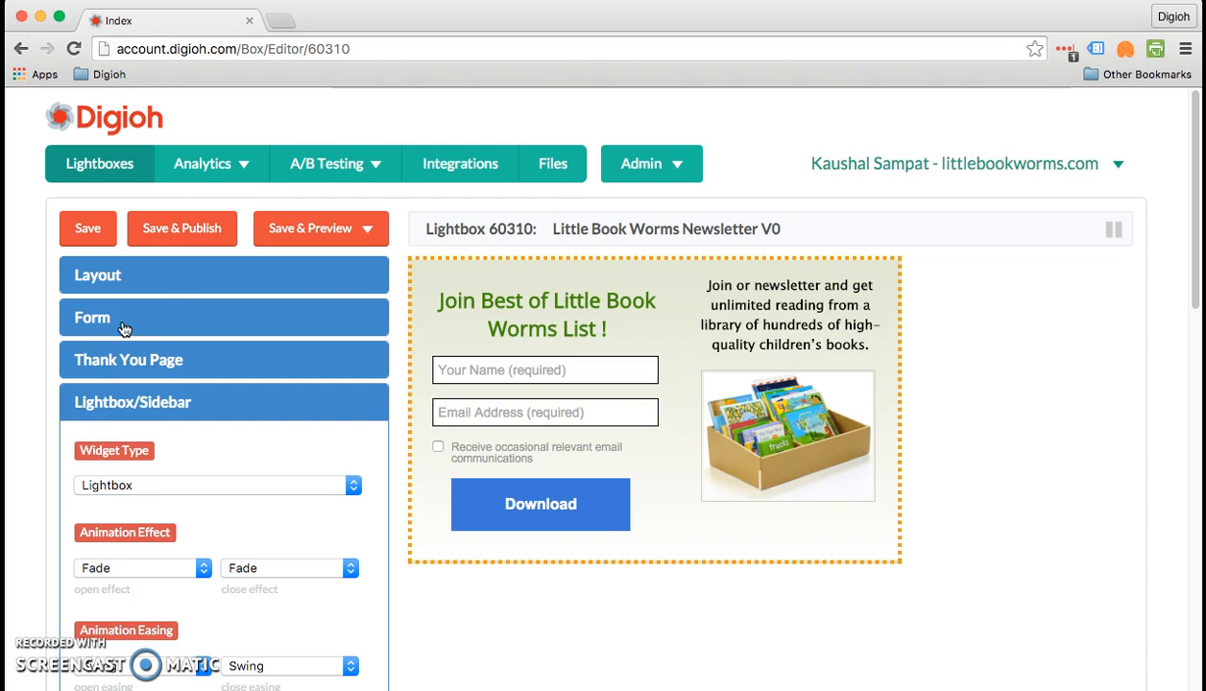
# - In the layout, give Button 4 the text "x", turn on its display mode, and move it slightly upward on the lightbox
pyautogui.click(140, 272)
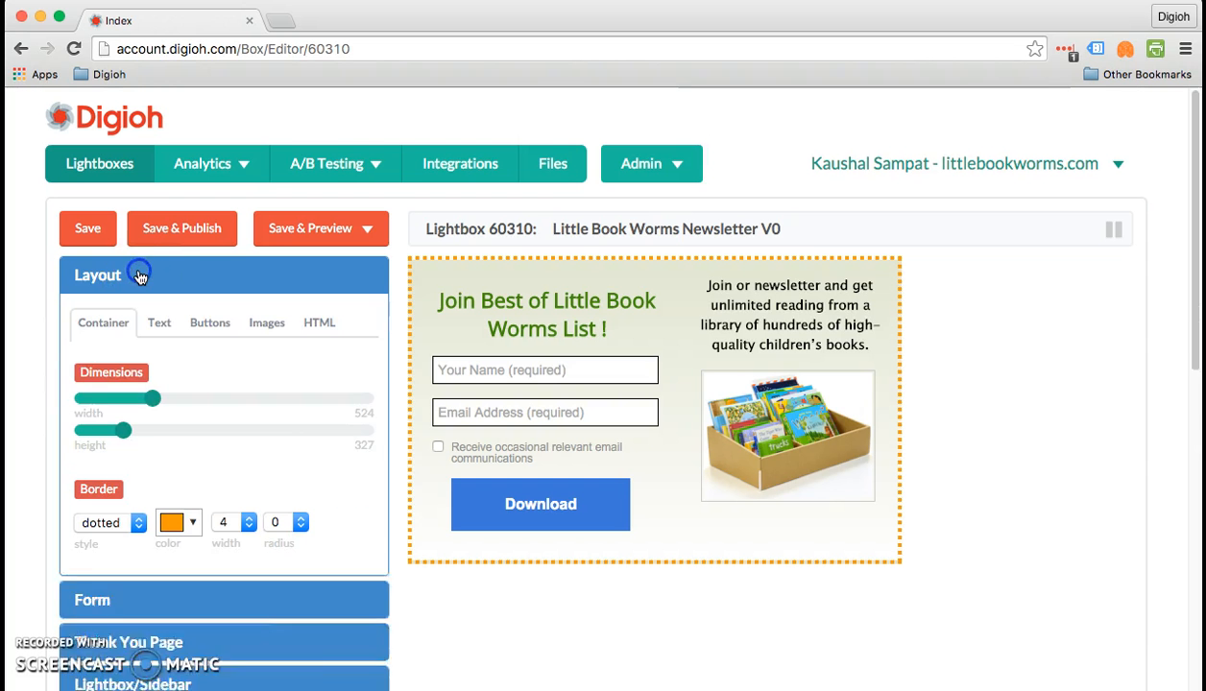
pyautogui.click(201, 331)
pyautogui.scroll(-5, 270, 331)
pyautogui.scroll(5, 270, 330)
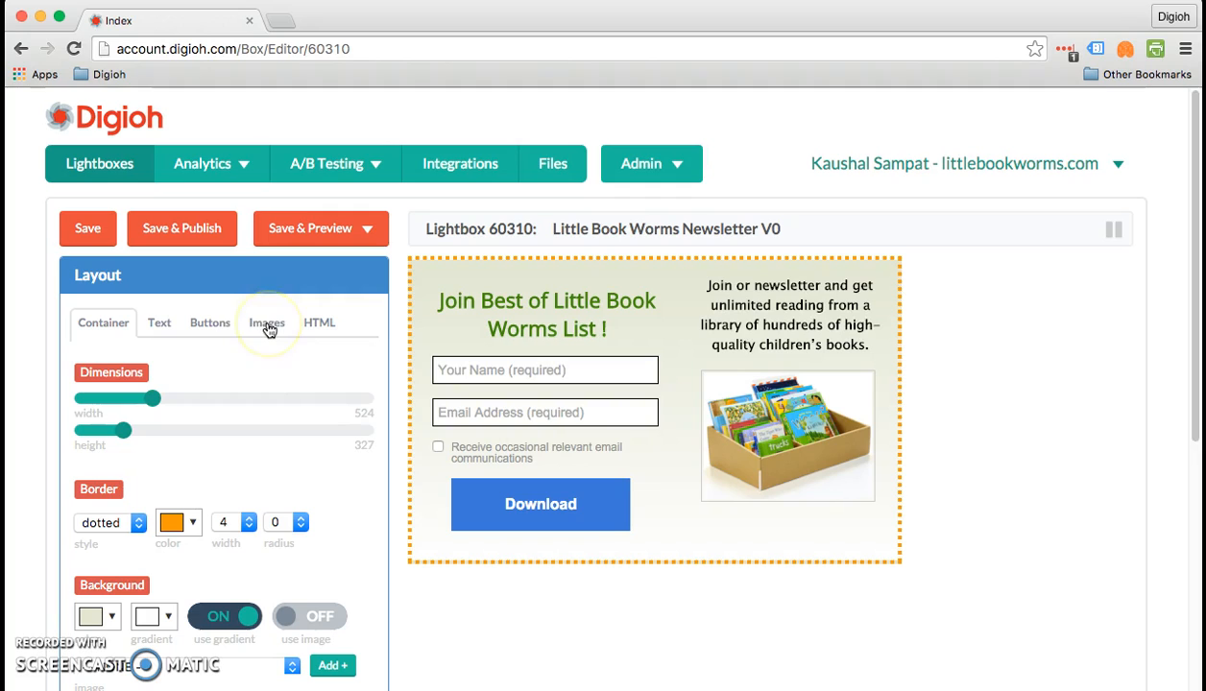
pyautogui.click(211, 322)
pyautogui.click(294, 370)
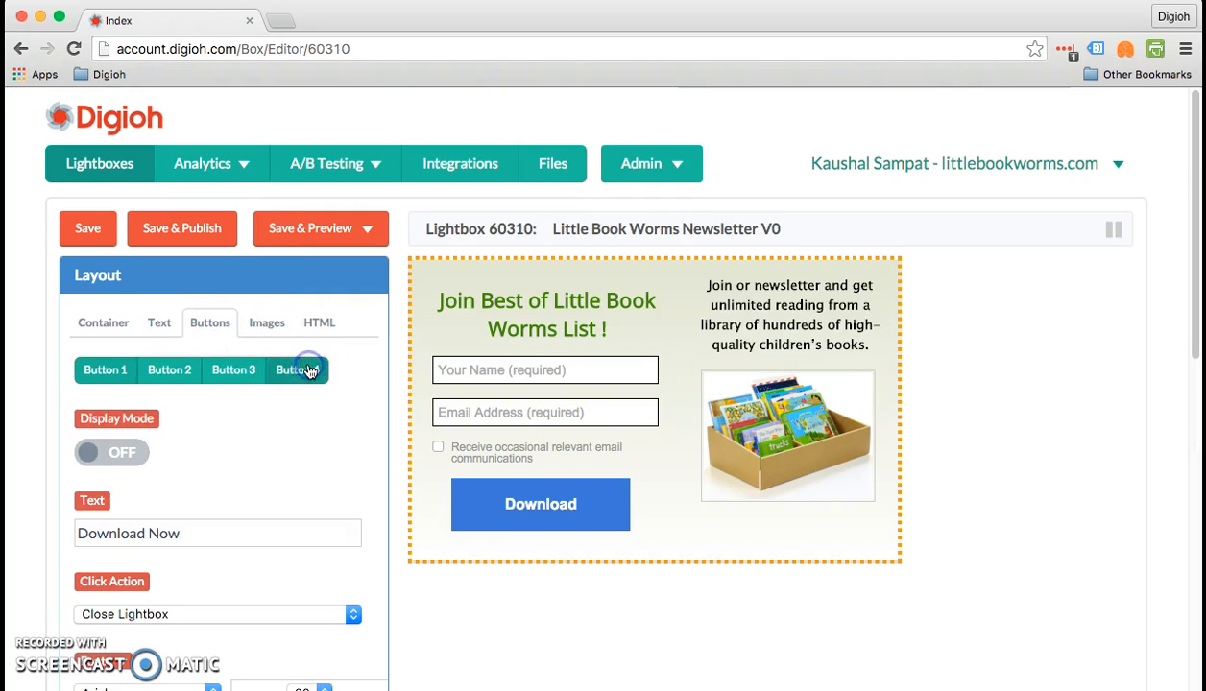
pyautogui.tripleClick(104, 530)
pyautogui.write('x')
pyautogui.click(112, 450)
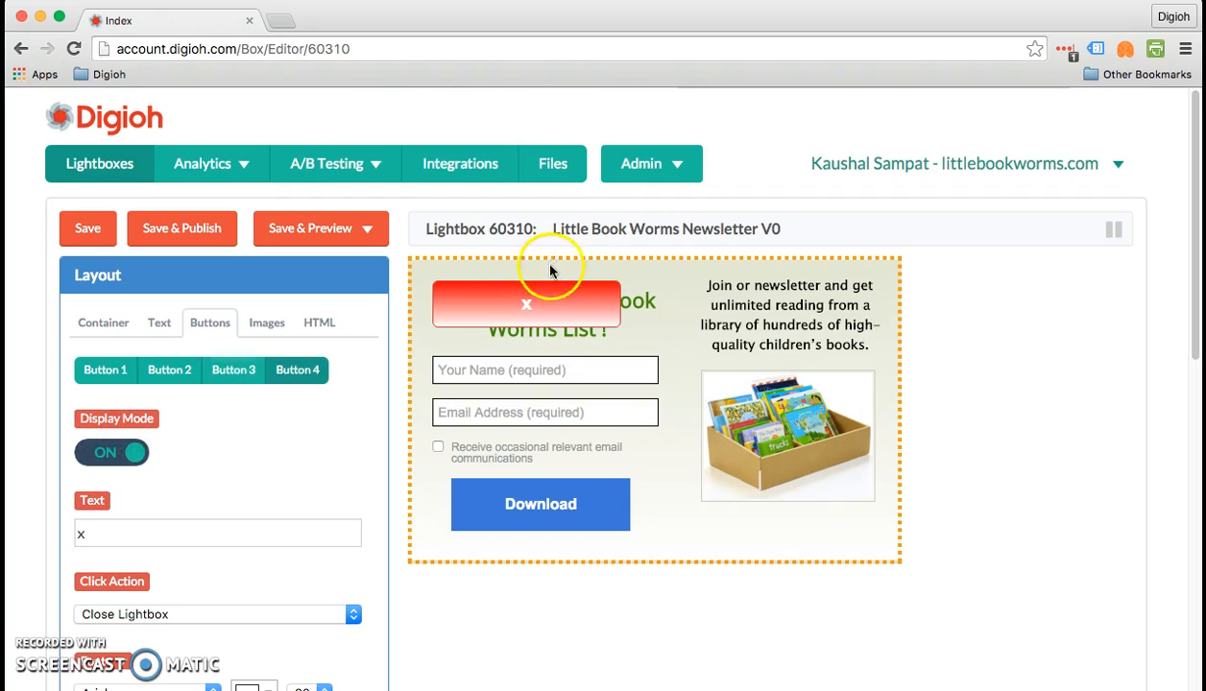
pyautogui.moveTo(523, 287); pyautogui.dragTo(523, 272)
# - Set Button 4's border style to none for all states
pyautogui.scroll(-5, 199, 582)
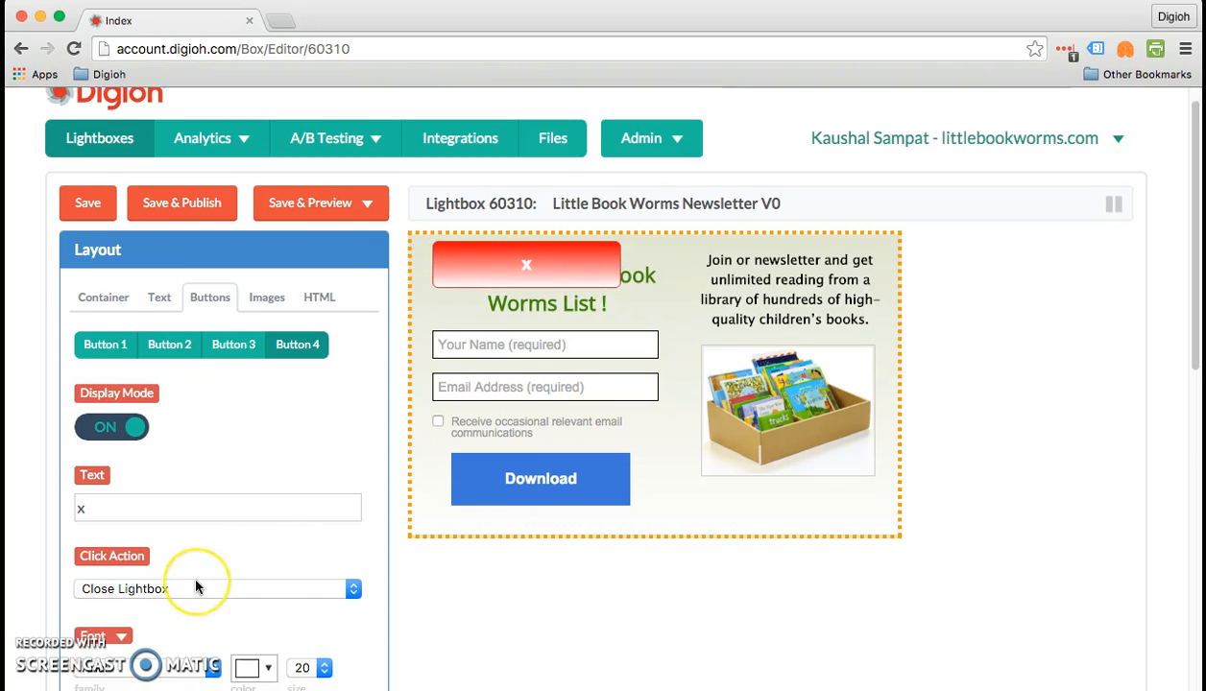
pyautogui.scroll(-1, 170, 635)
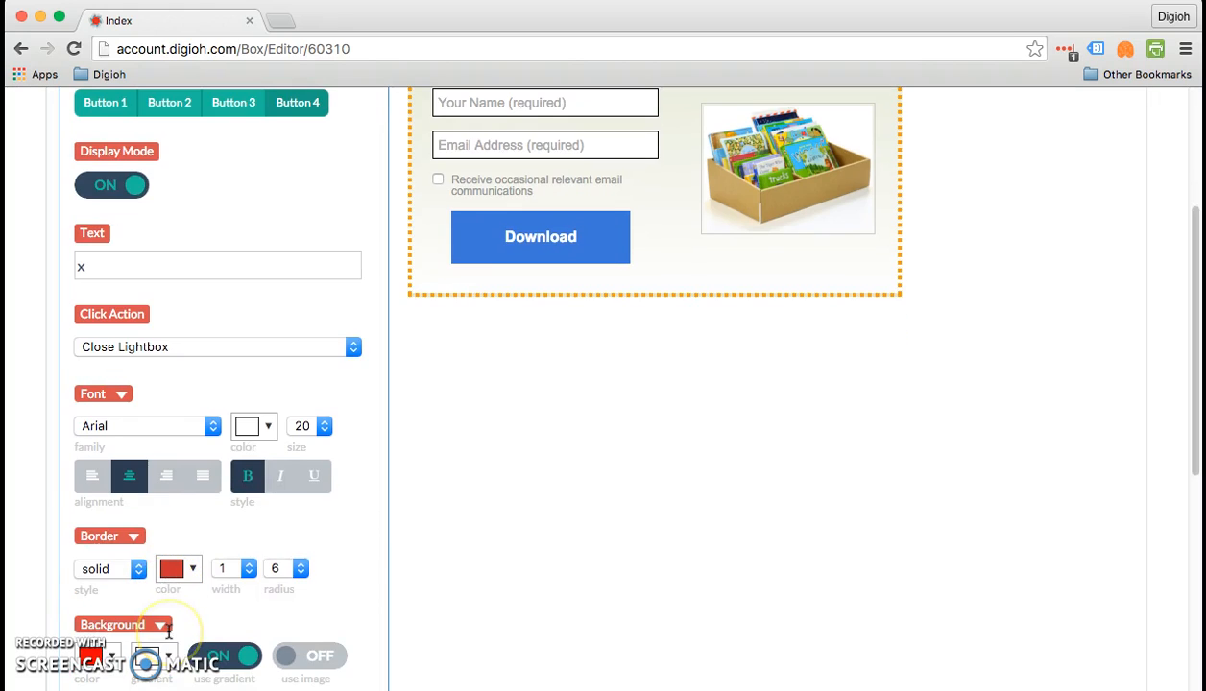
pyautogui.click(134, 536)
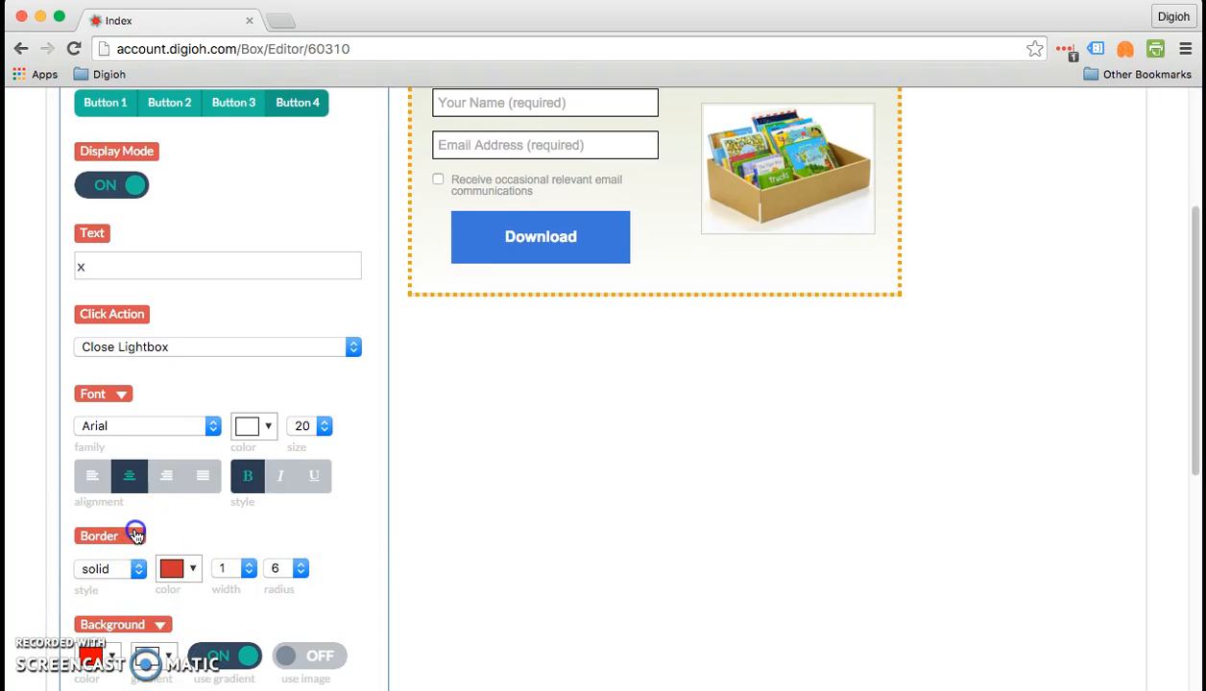
pyautogui.click(130, 660)
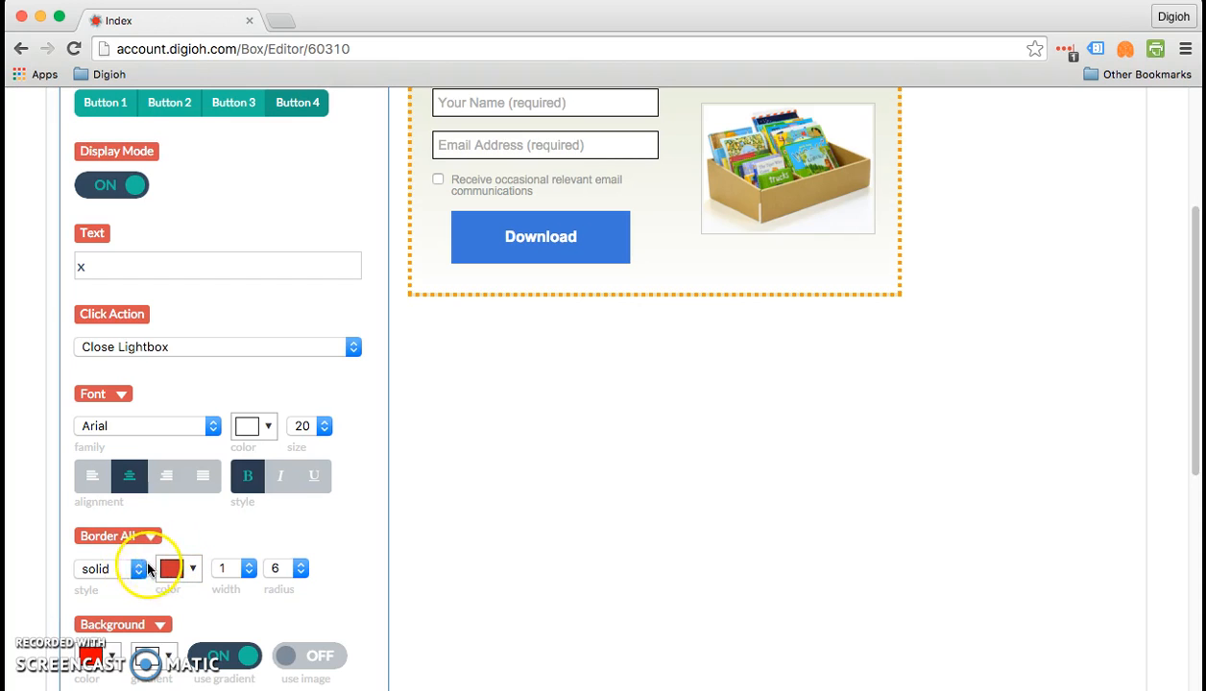
pyautogui.click(143, 569)
pyautogui.click(106, 545)
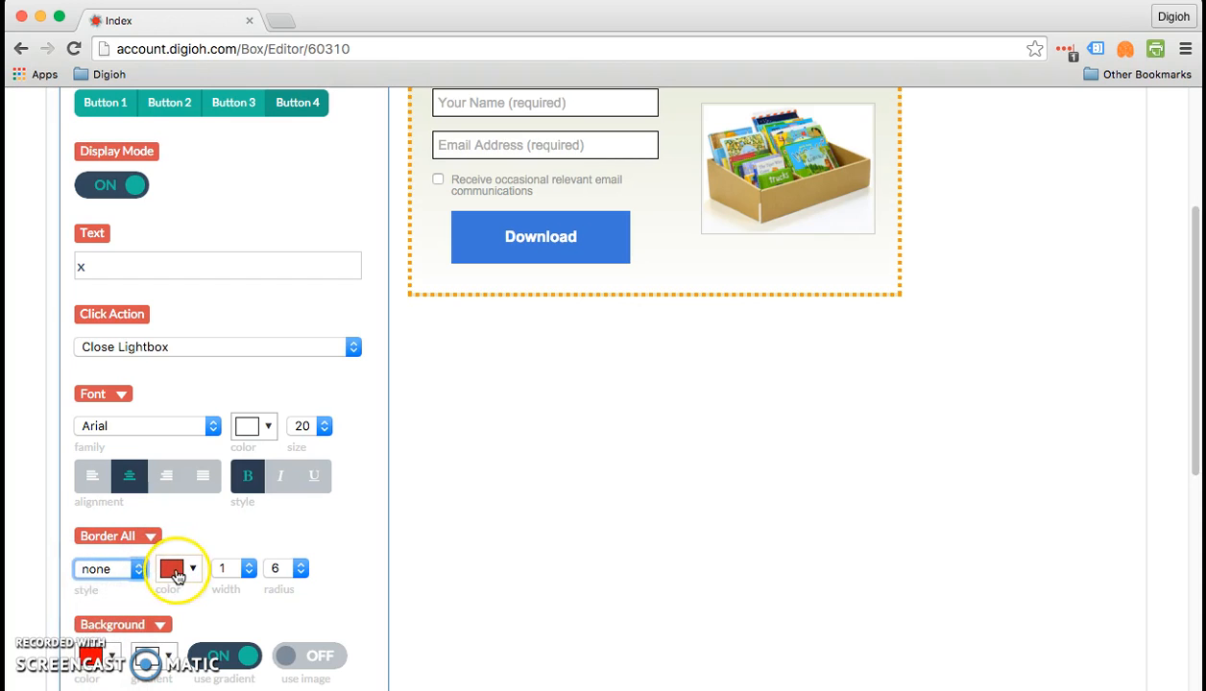
# - Make Button 4's border color fully transparent and apply it
pyautogui.click(174, 571)
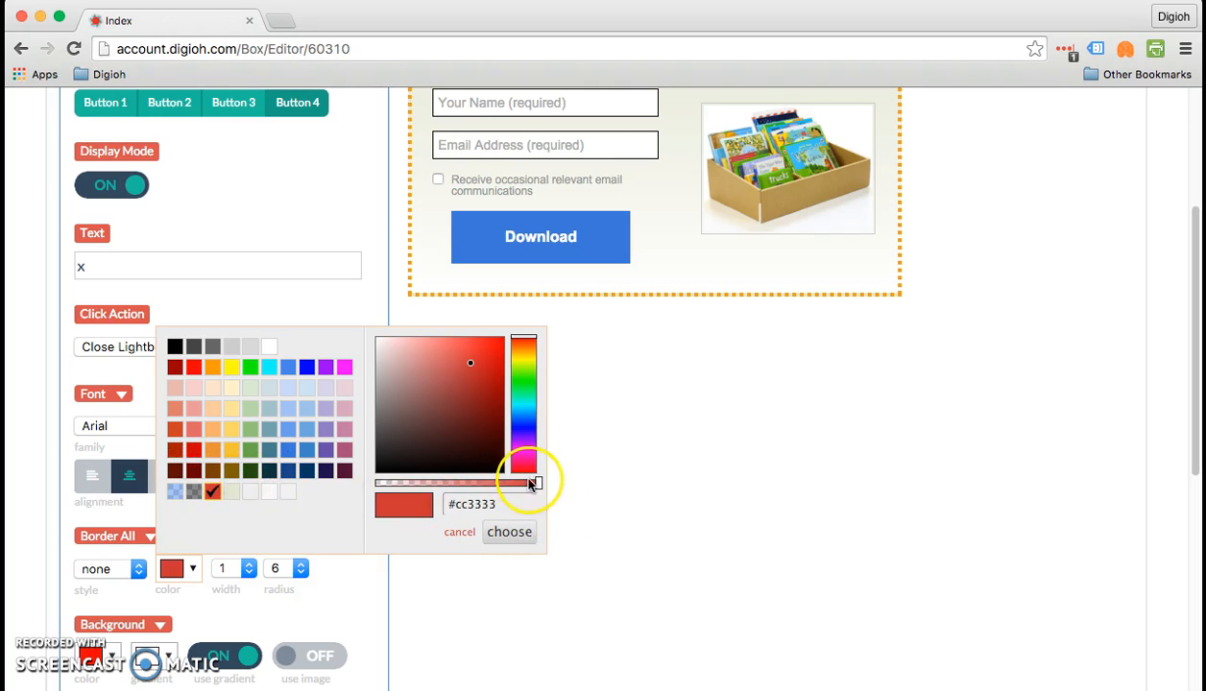
pyautogui.moveTo(536, 483); pyautogui.dragTo(379, 468)
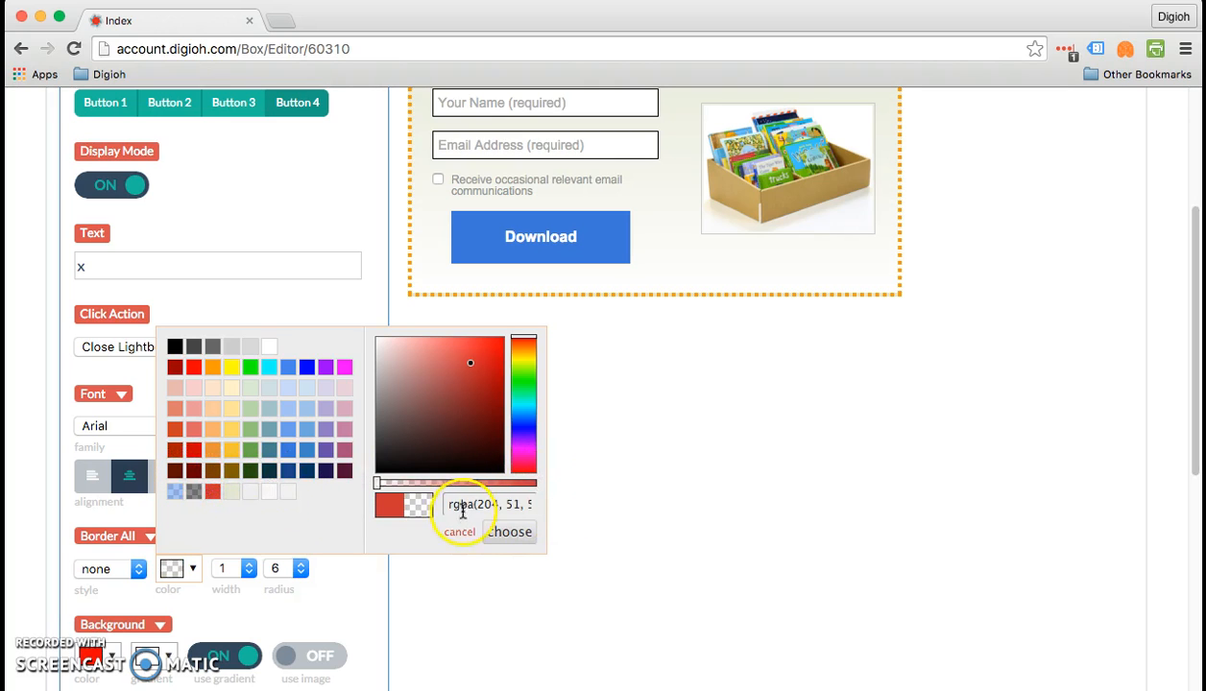
pyautogui.click(501, 531)
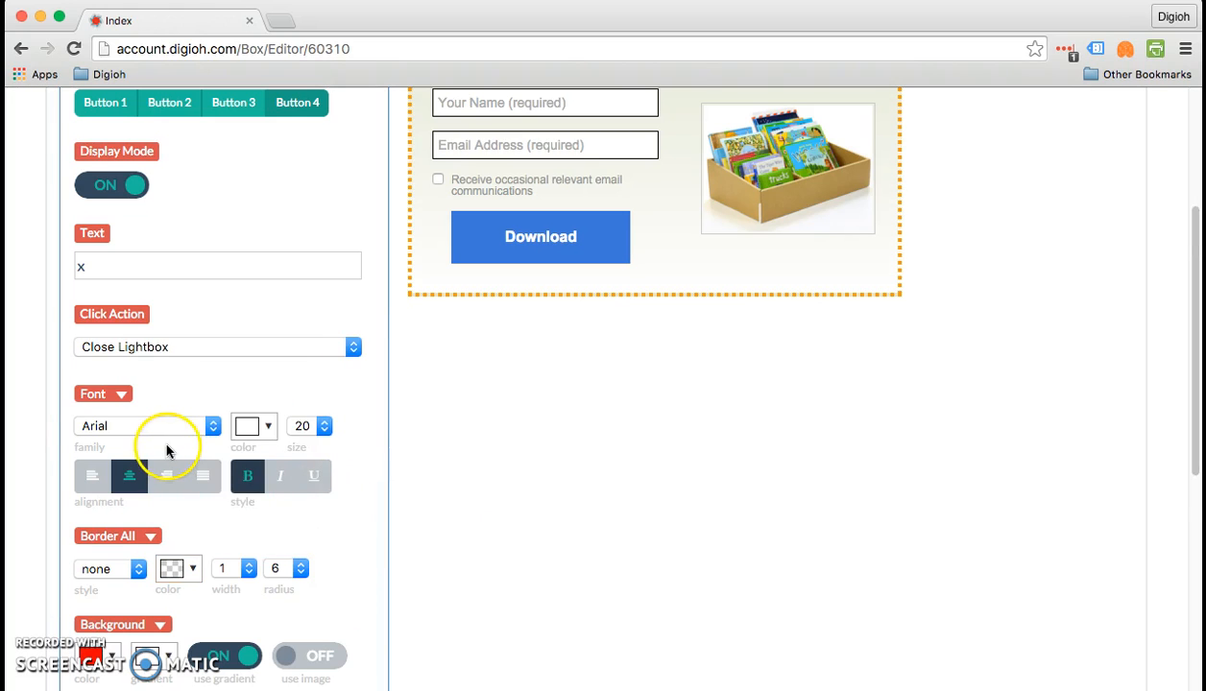
# - Apply Button 4's background settings to all states and try to make the background color fully transparent
pyautogui.scroll(-2, 166, 452)
pyautogui.click(160, 537)
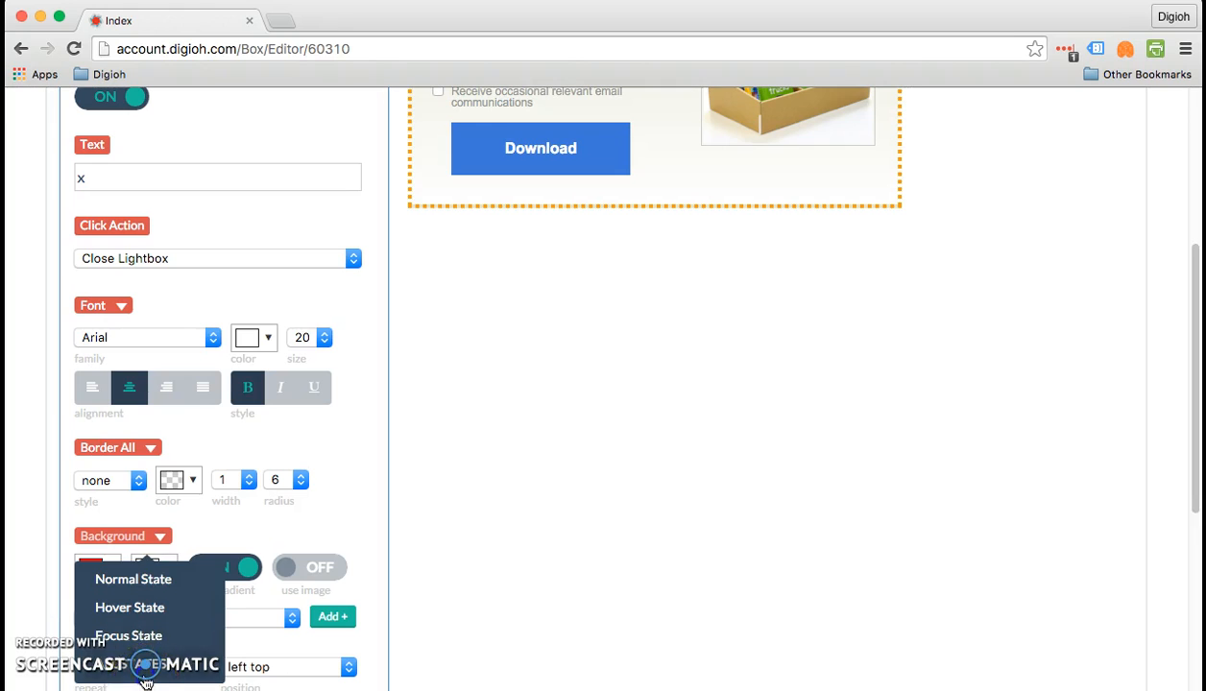
pyautogui.click(144, 672)
pyautogui.click(108, 567)
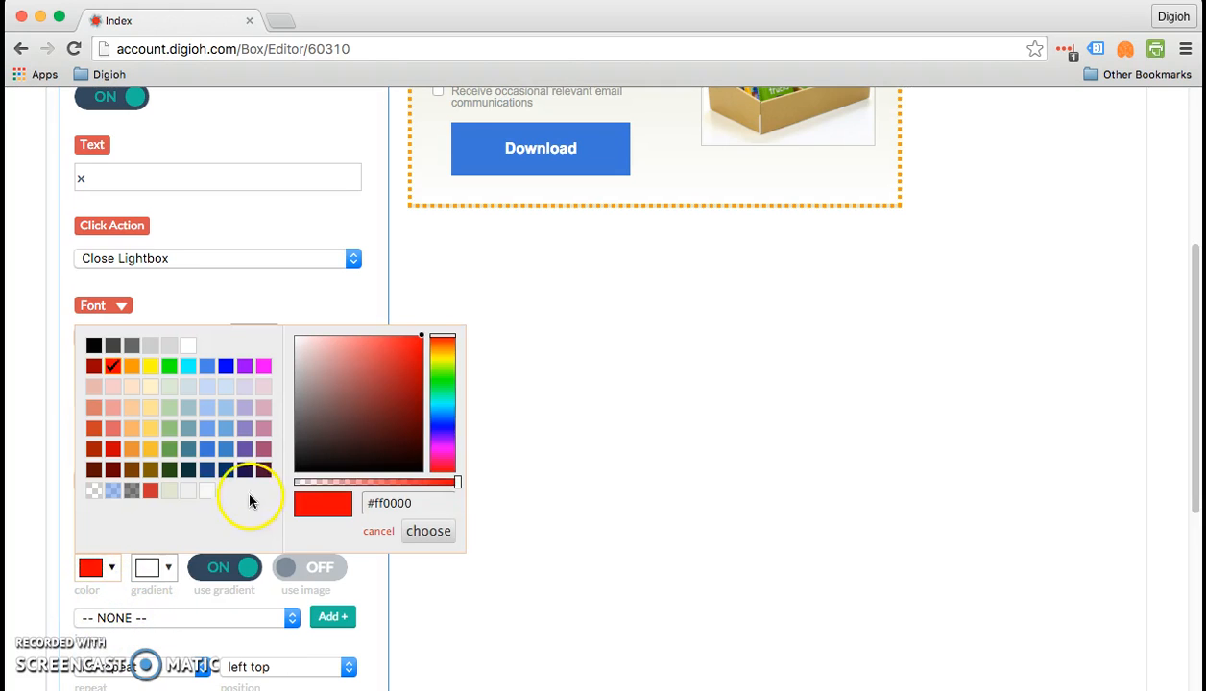
pyautogui.moveTo(457, 482); pyautogui.dragTo(283, 482)
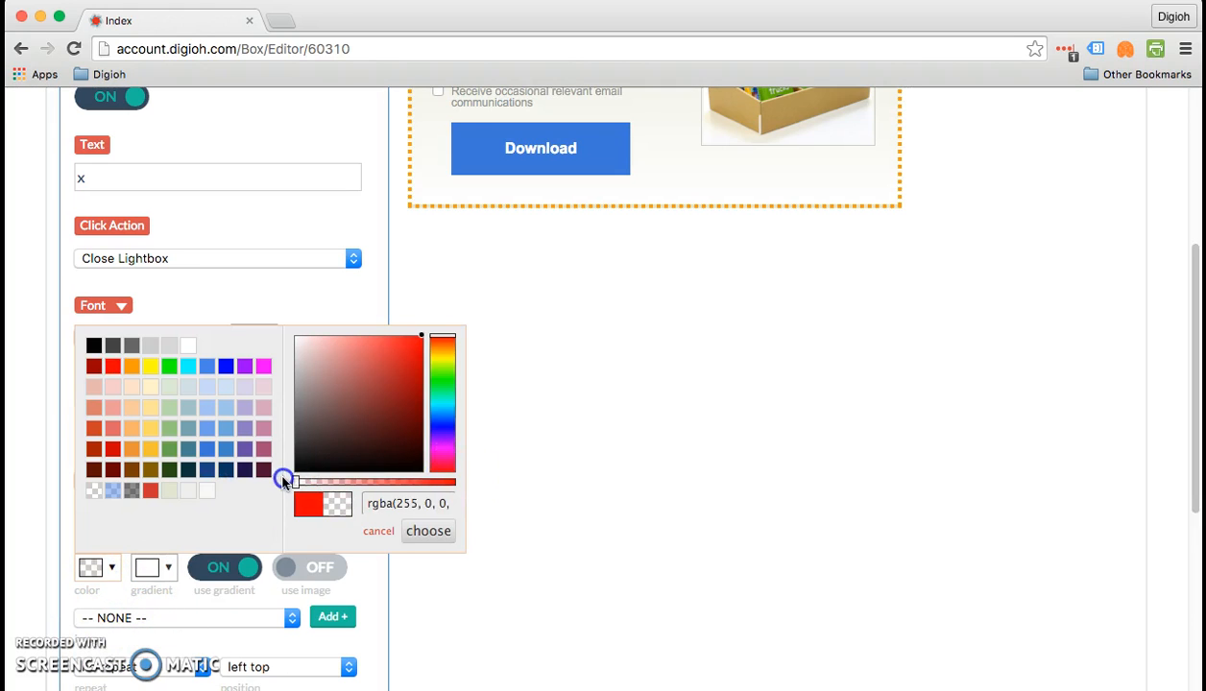
pyautogui.click(524, 497)
pyautogui.scroll(5, 297, 320)
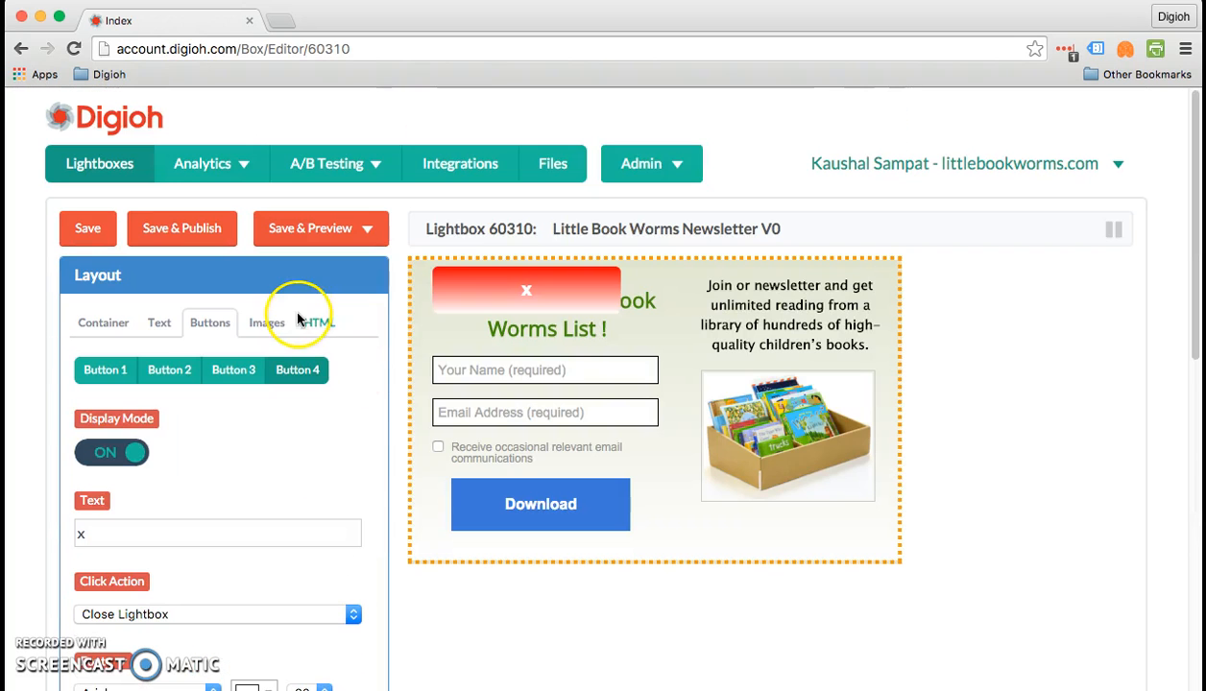
# - Make Button 4's red background color fully transparent and apply it
pyautogui.scroll(-5, 337, 408)
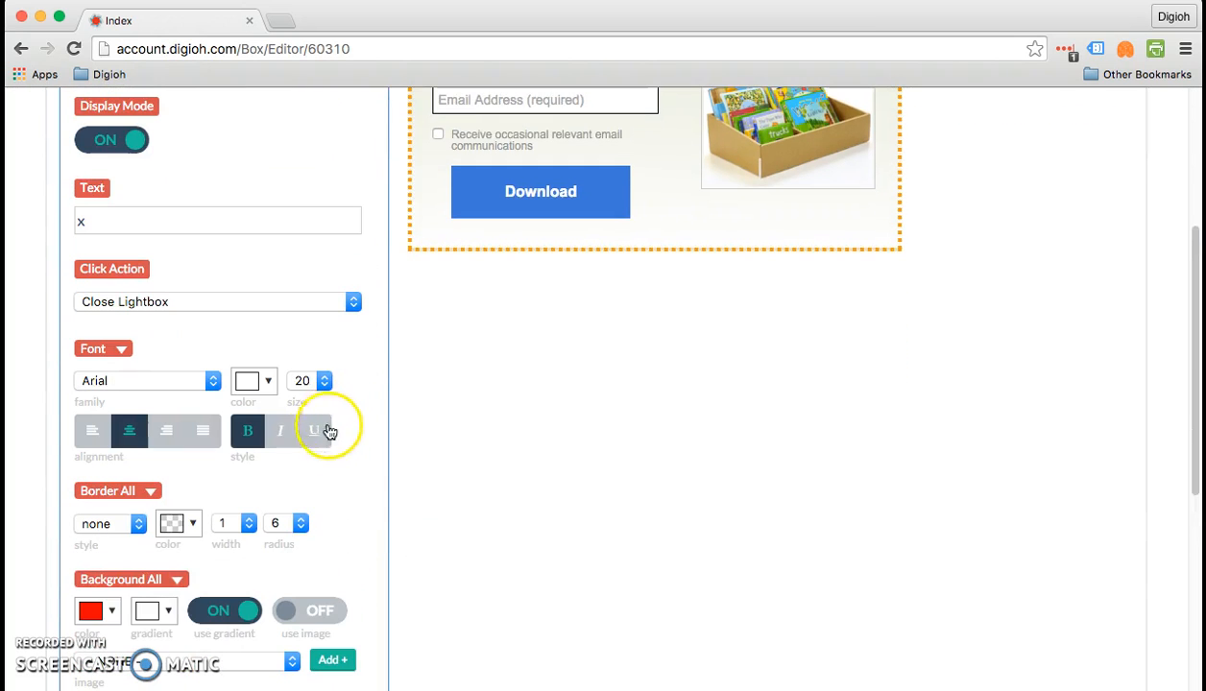
pyautogui.scroll(-1, 121, 600)
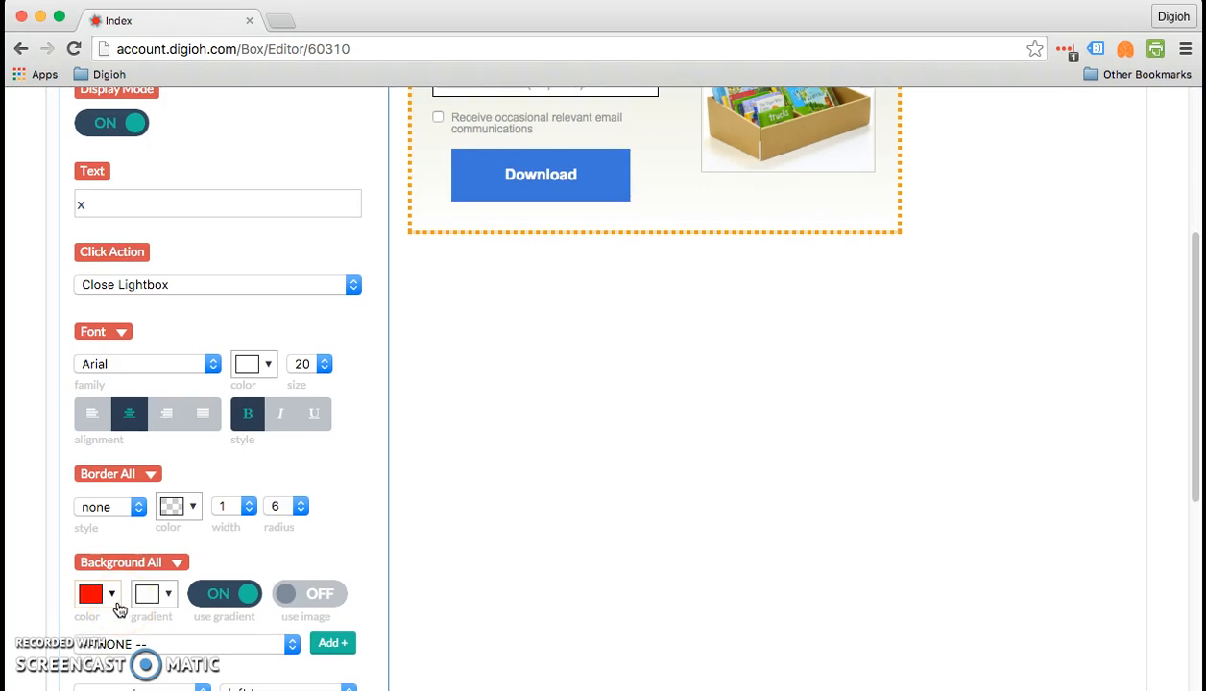
pyautogui.click(111, 597)
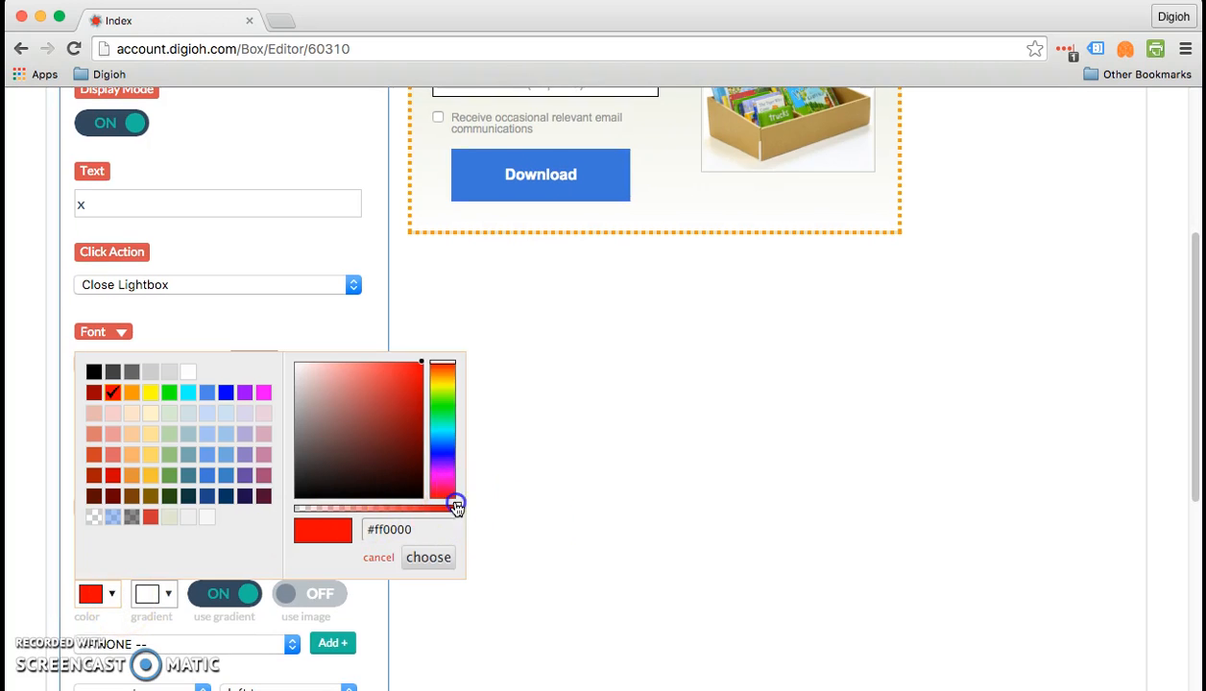
pyautogui.moveTo(458, 508); pyautogui.dragTo(267, 515)
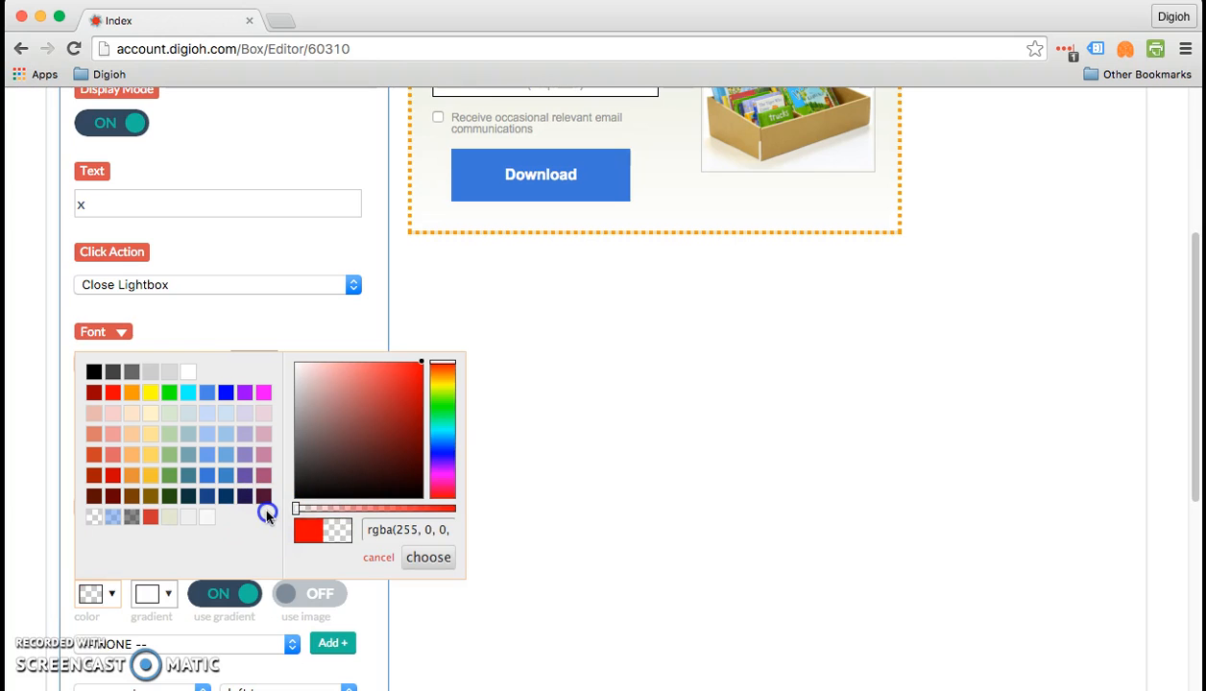
pyautogui.click(422, 557)
# - Turn off the background gradient for Button 4
pyautogui.scroll(5, 424, 564)
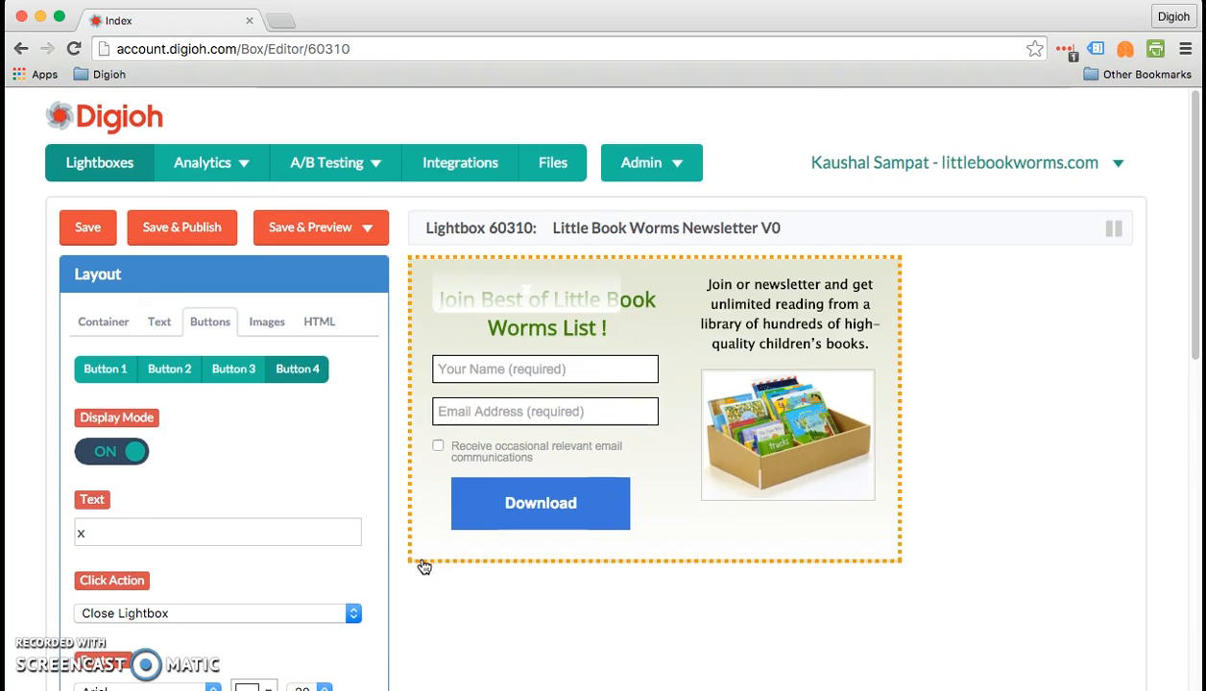
pyautogui.scroll(-10, 424, 565)
pyautogui.click(197, 175)
pyautogui.scroll(10, 196, 183)
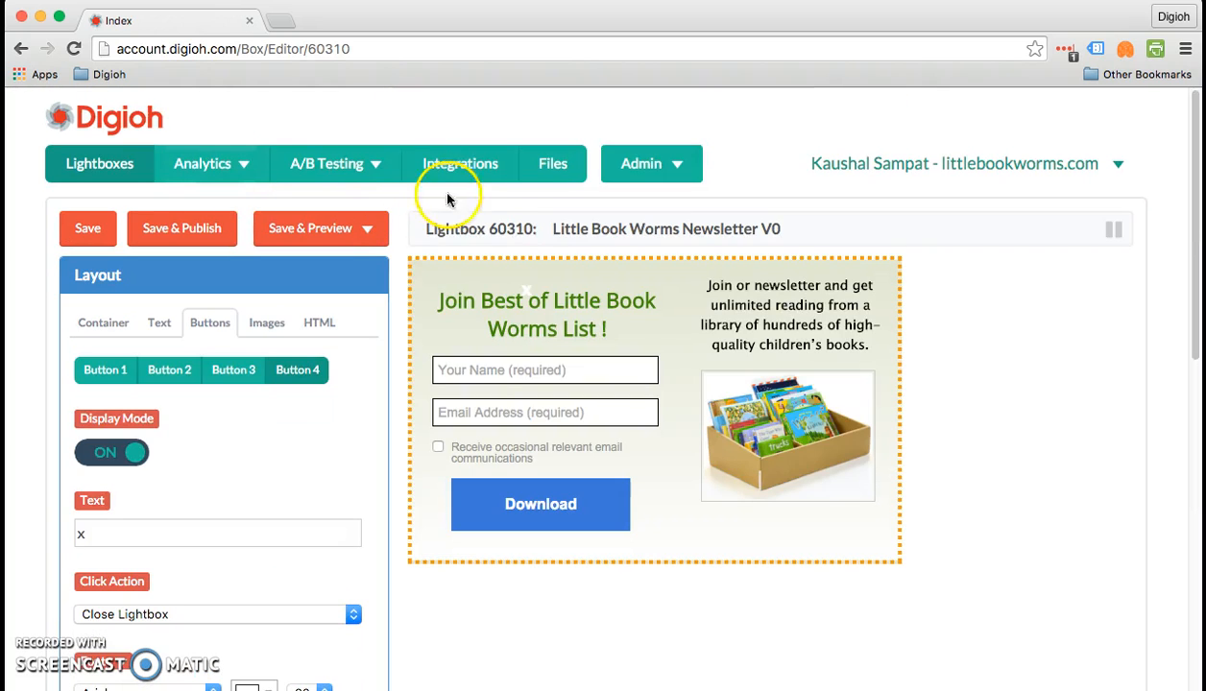
# - Nudge Button 4 slightly up and left on the lightbox, and narrow it to a small box
pyautogui.moveTo(528, 270); pyautogui.dragTo(524, 265)
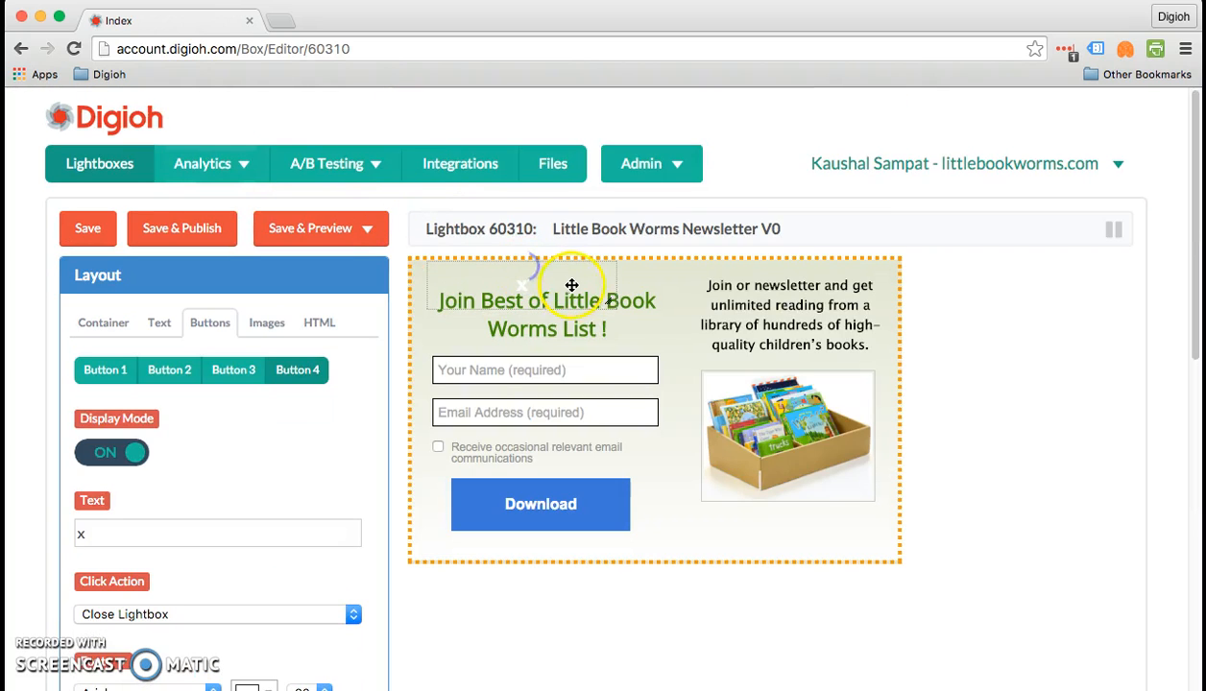
pyautogui.moveTo(601, 302); pyautogui.dragTo(460, 284)
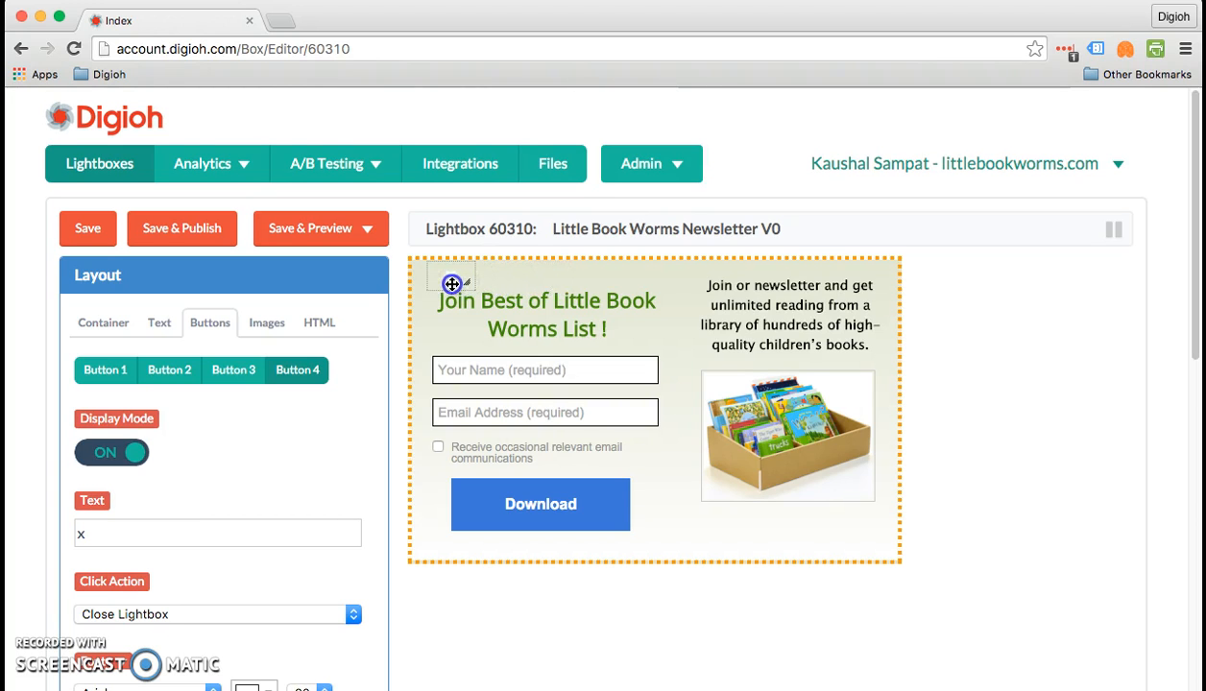
# - Apply Button 4's font settings to all states, with a dark brownish-red color and size 10
pyautogui.scroll(-5, 148, 528)
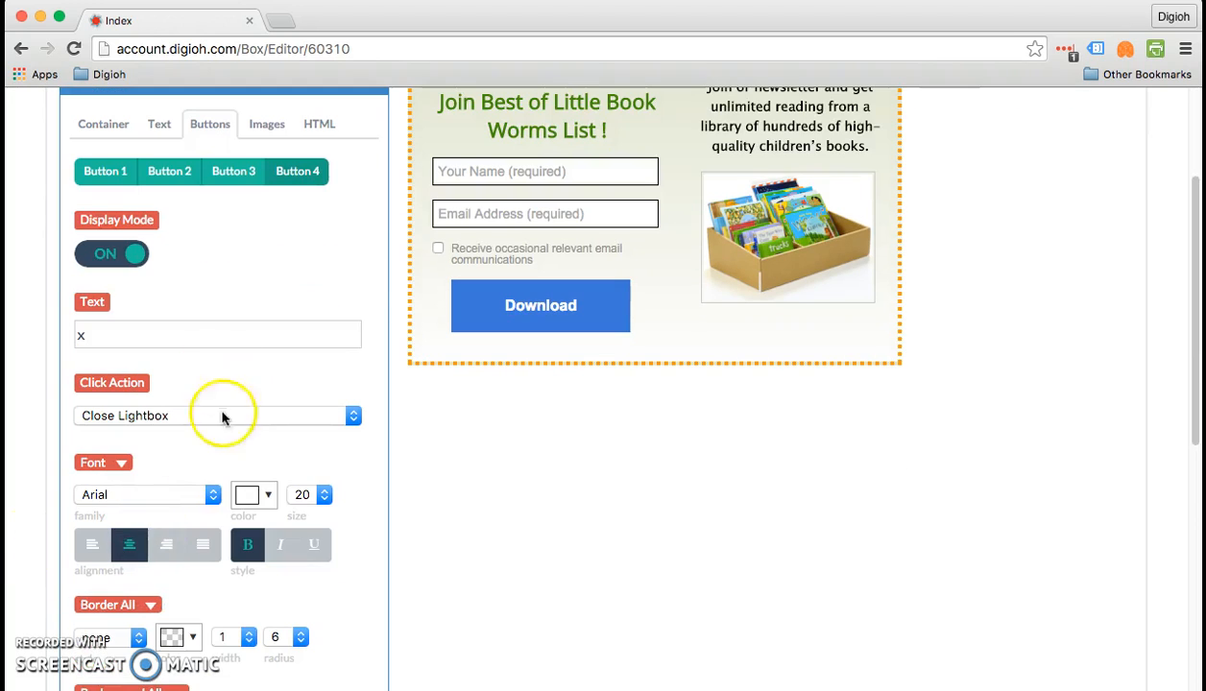
pyautogui.click(123, 459)
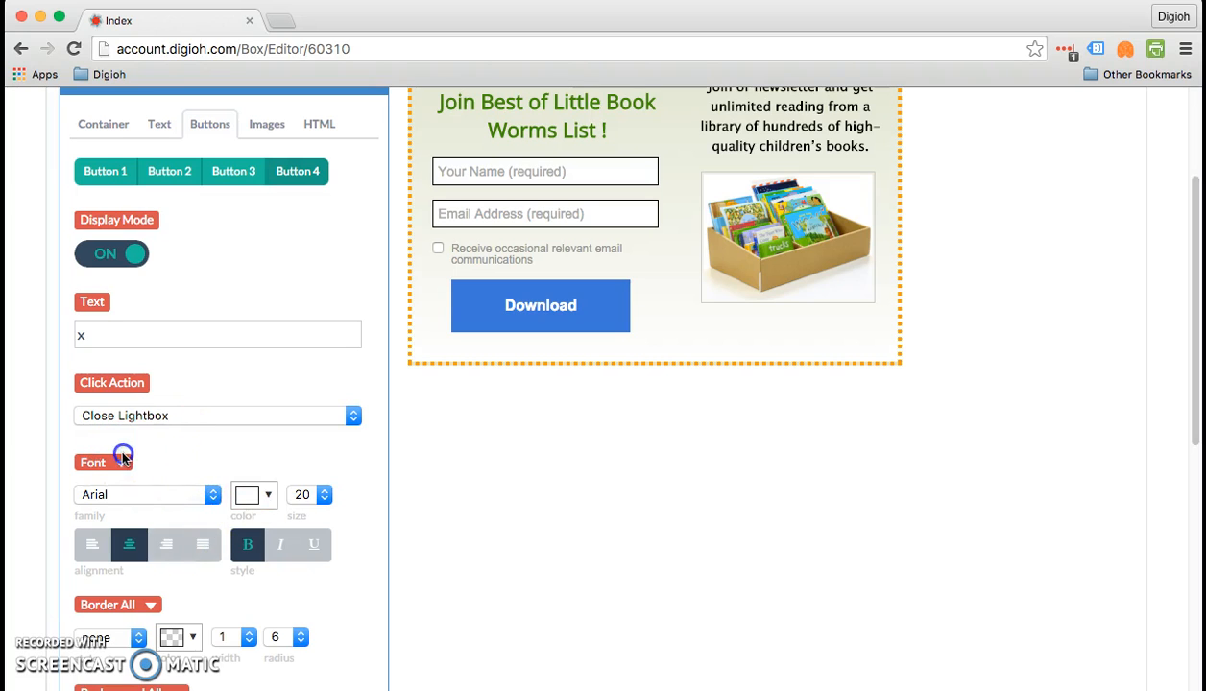
pyautogui.click(141, 602)
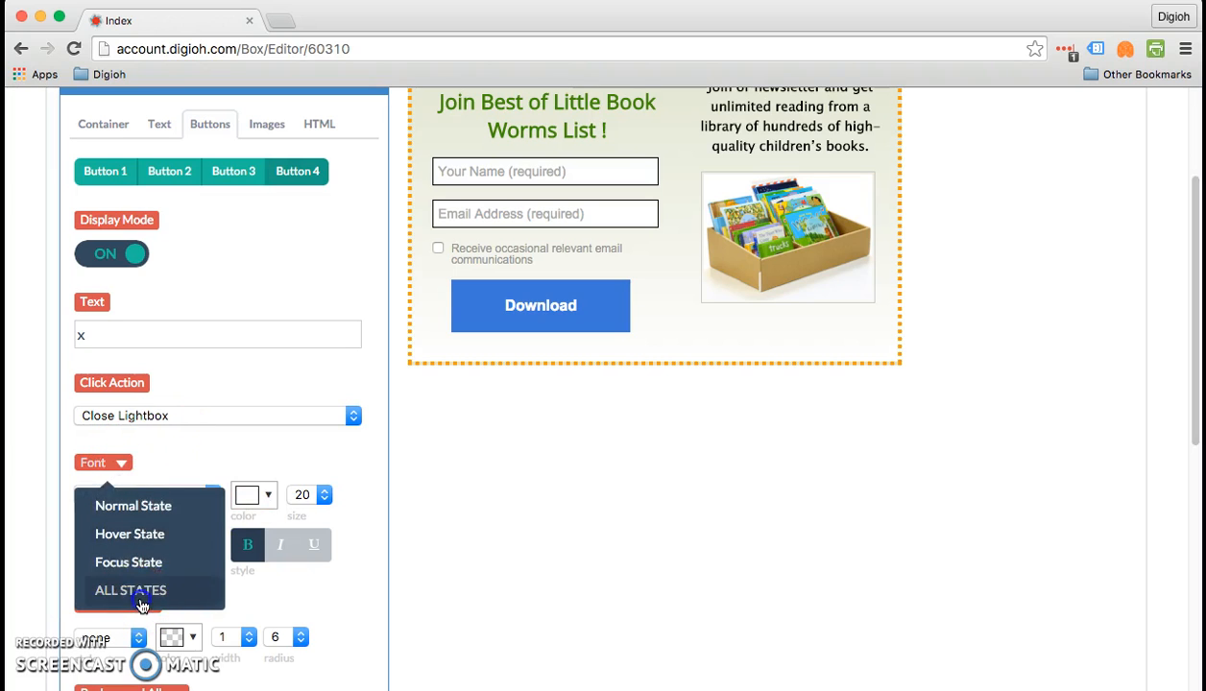
pyautogui.click(251, 397)
pyautogui.click(287, 491)
pyautogui.click(288, 491)
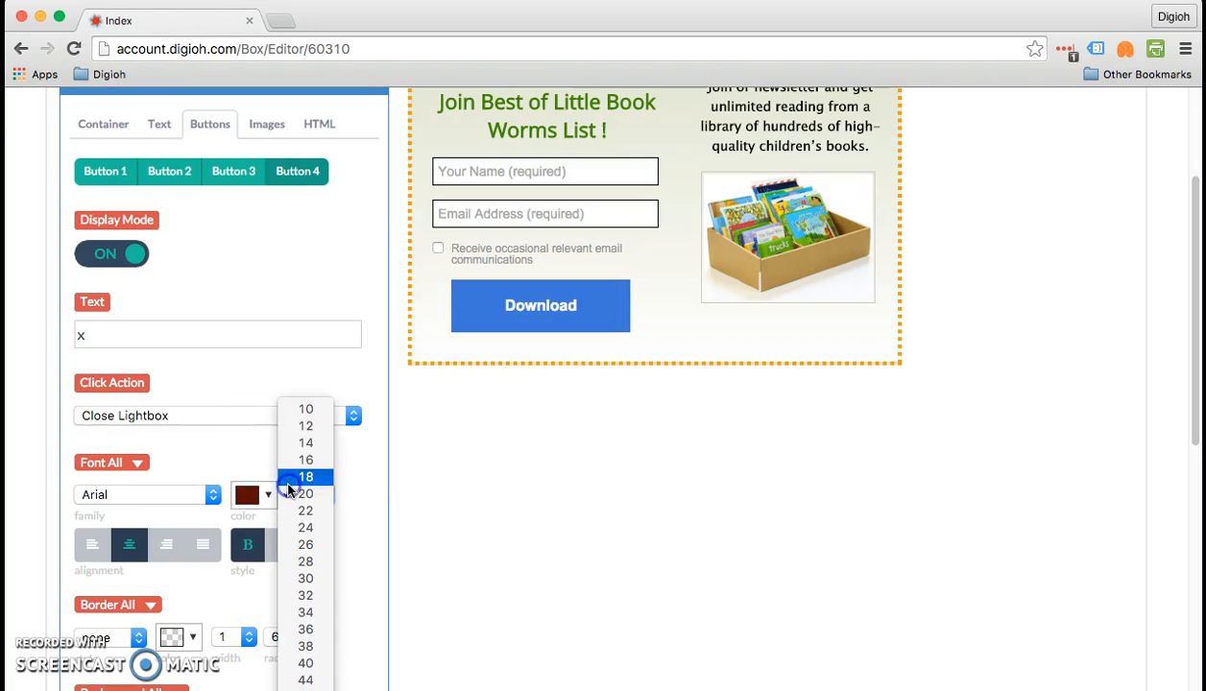
pyautogui.click(311, 412)
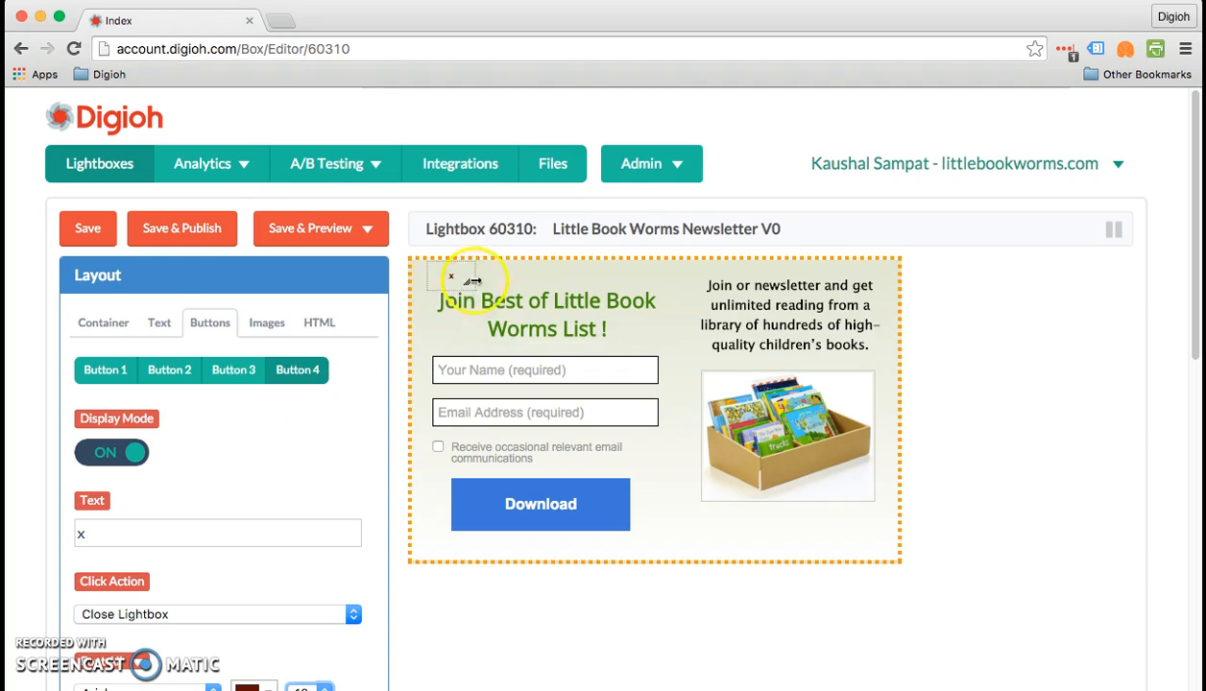
# - Set Button 4's font size to 14
pyautogui.scroll(-3, 307, 628)
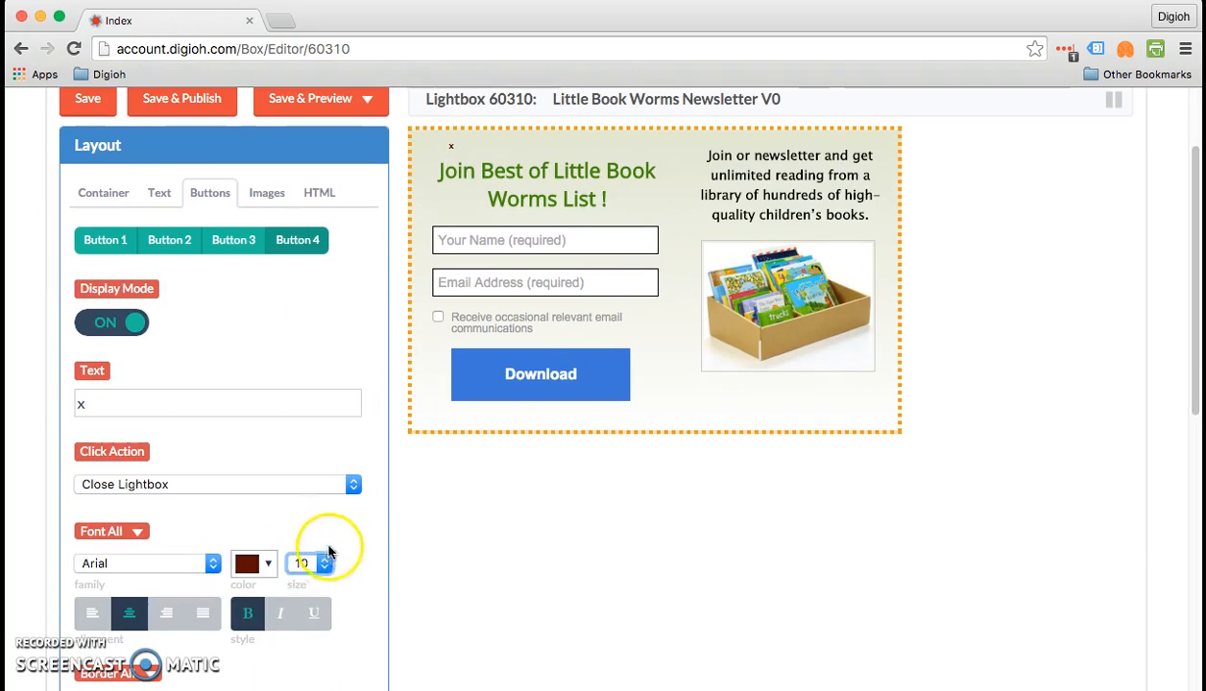
pyautogui.click(320, 562)
pyautogui.click(305, 597)
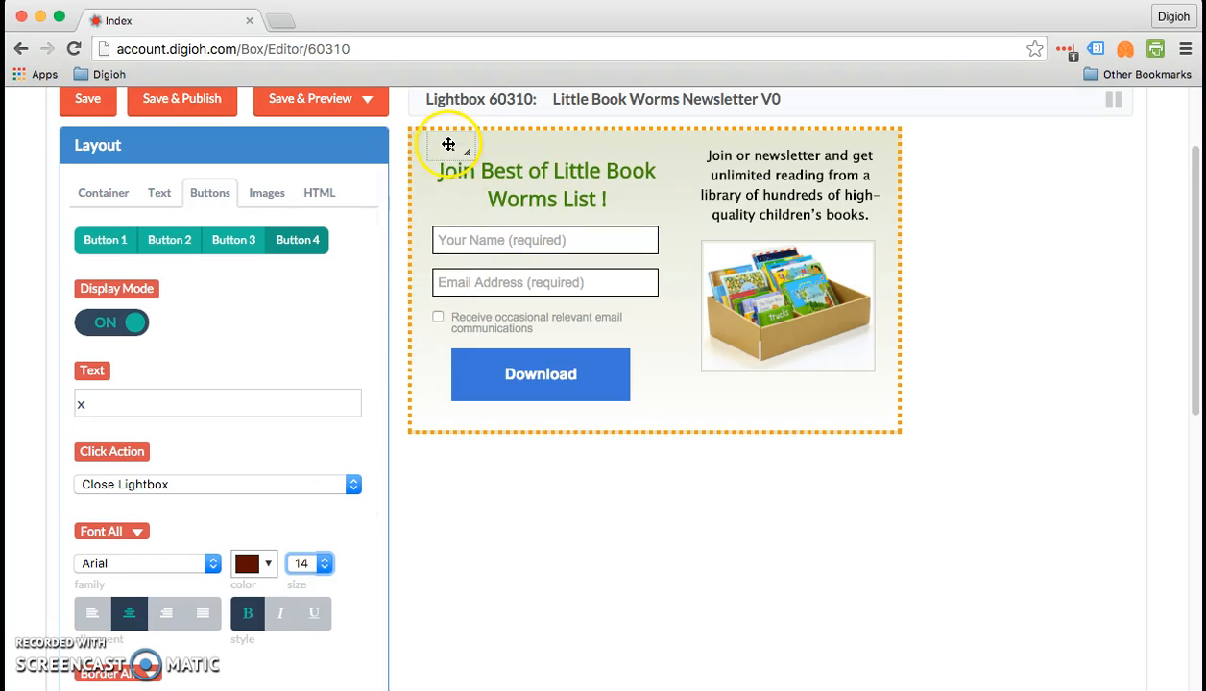
# - Move Button 4 to the lightbox's upper-right corner, and shift the newsletter description text down and left to x 280, y 30
pyautogui.moveTo(452, 139); pyautogui.dragTo(884, 134)
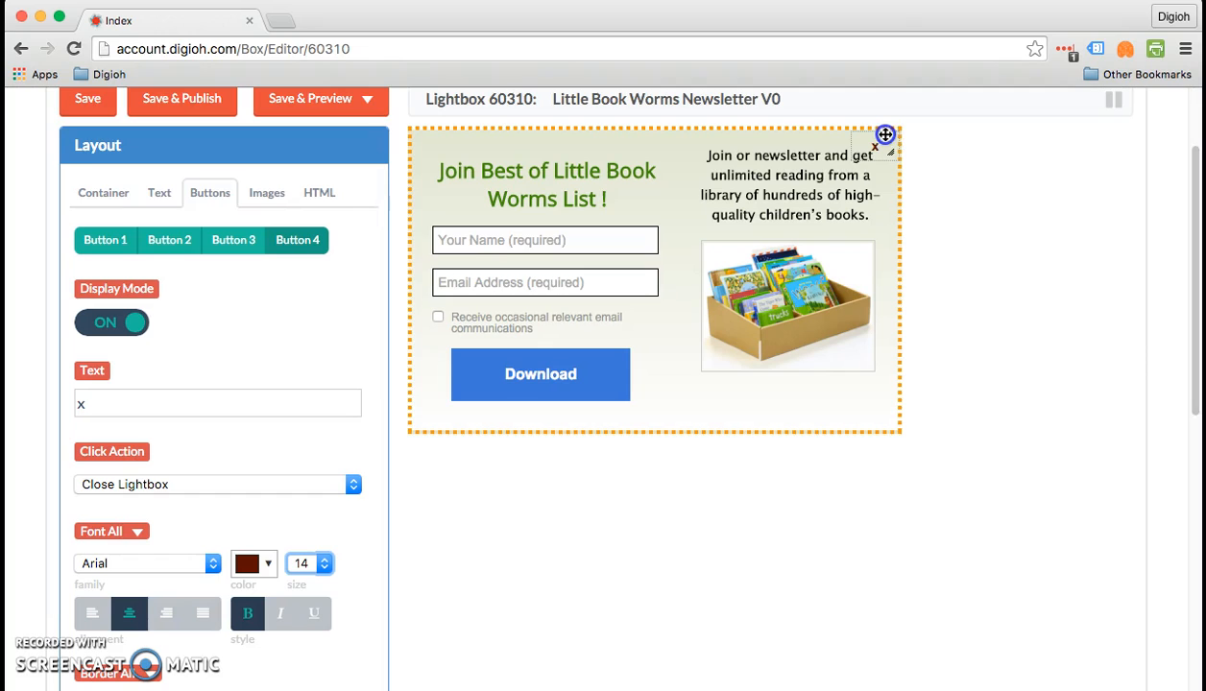
pyautogui.moveTo(807, 156); pyautogui.dragTo(798, 165)
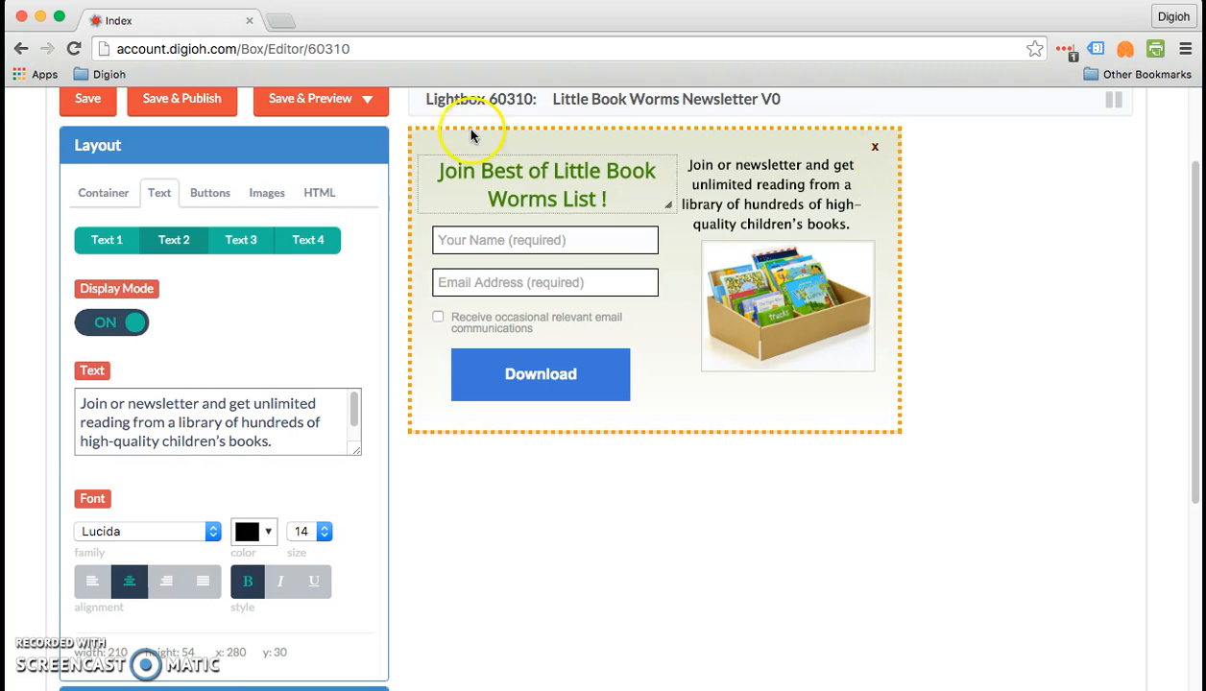
# - In the Lightbox/Sidebar settings, turn on the close button display
pyautogui.scroll(-5, 445, 470)
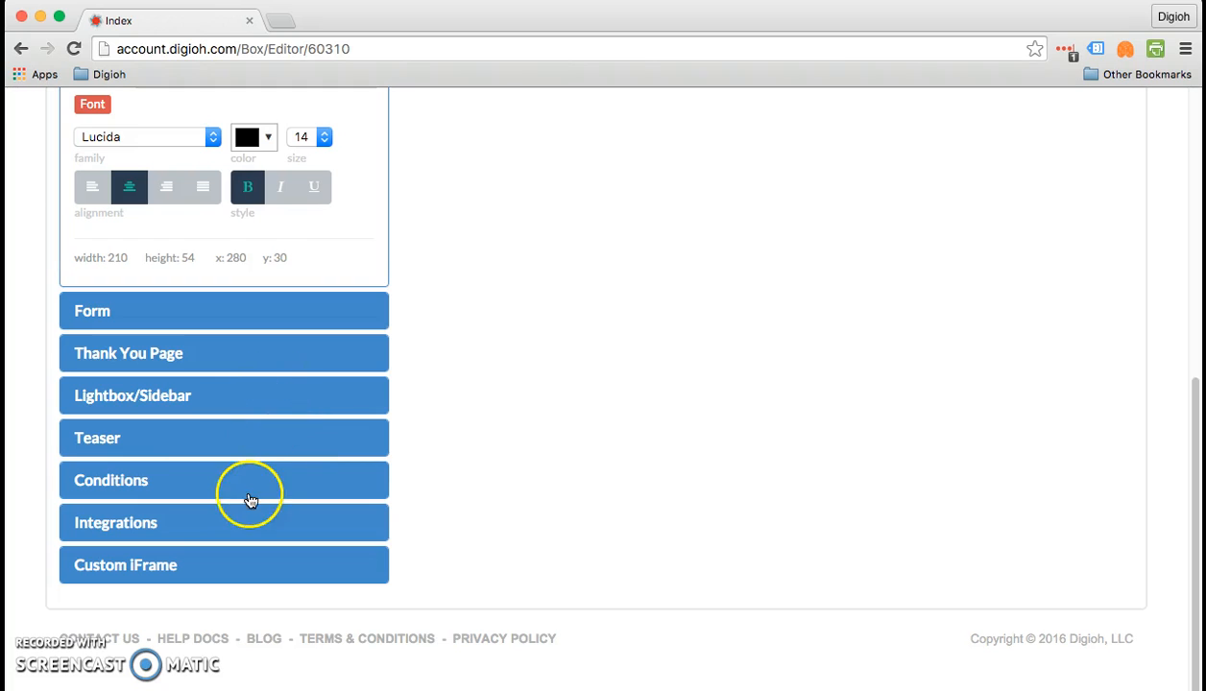
pyautogui.click(204, 394)
pyautogui.scroll(-5, 254, 555)
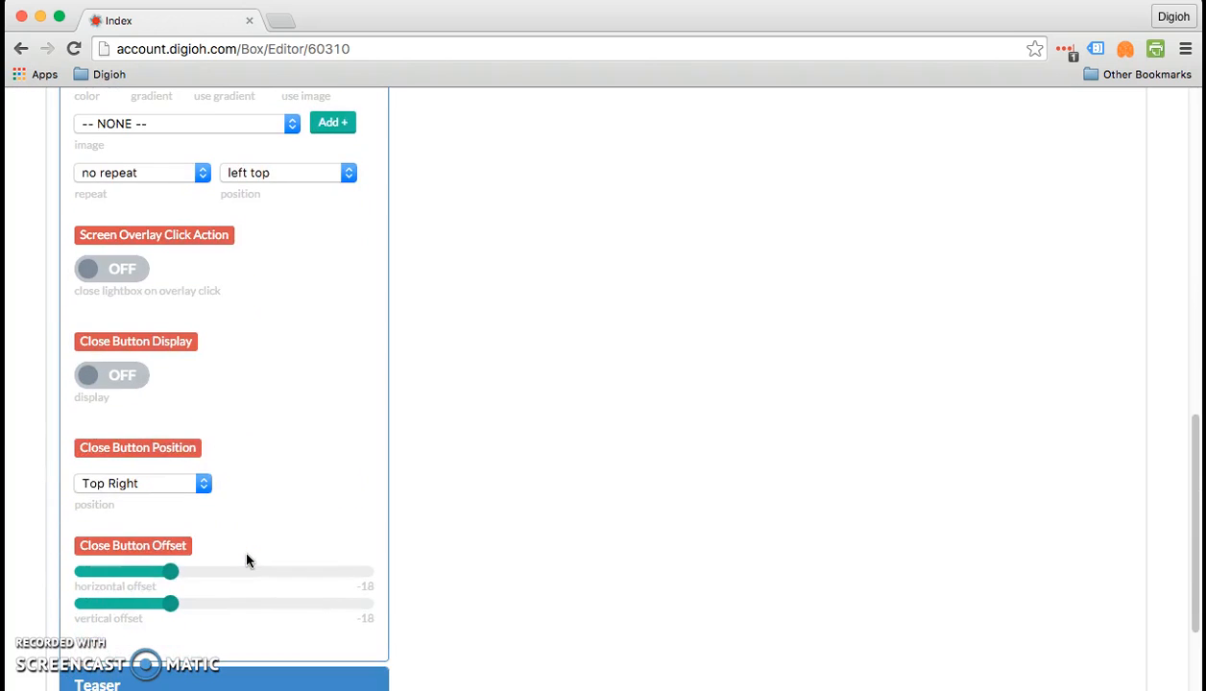
pyautogui.click(102, 374)
# - Save and preview the lightbox on a blank site, dismiss it with the default round close button, and close the preview window
pyautogui.scroll(10, 256, 286)
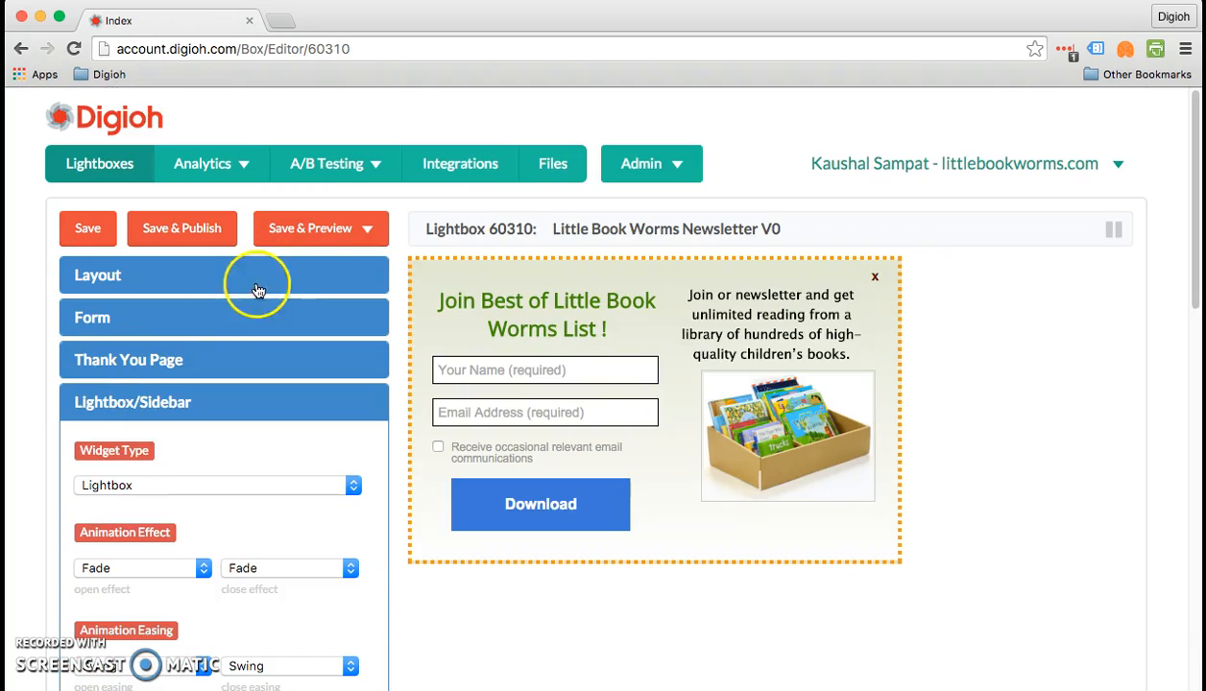
pyautogui.click(318, 229)
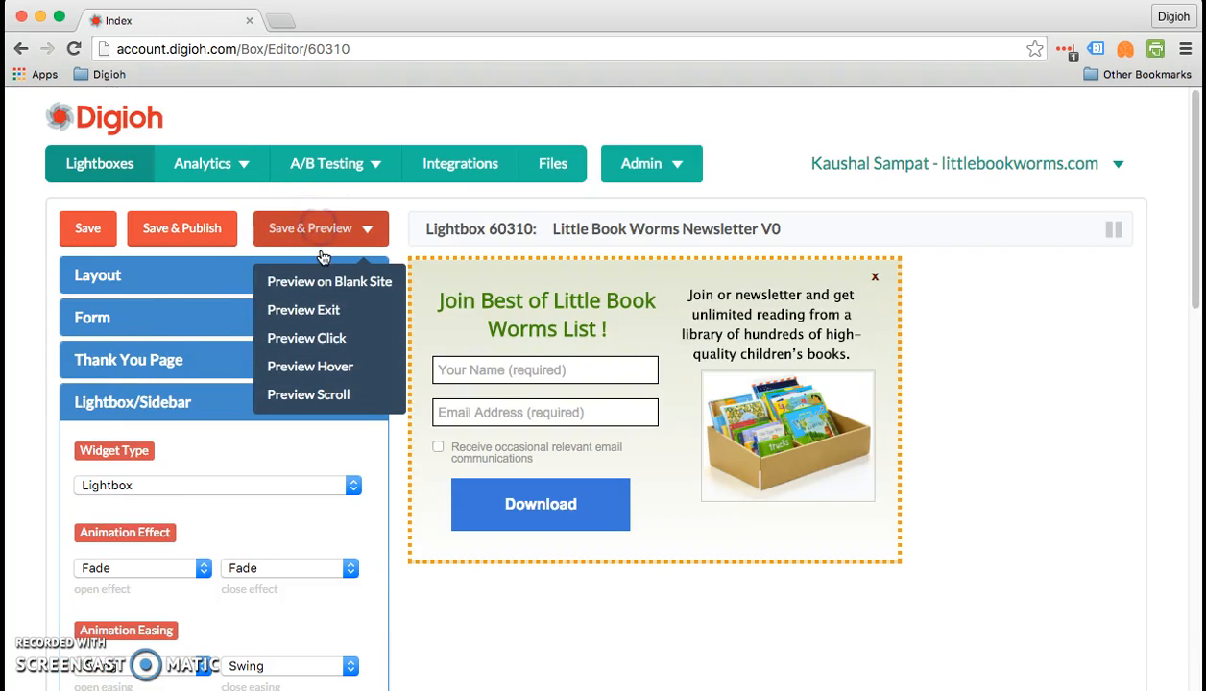
pyautogui.click(324, 280)
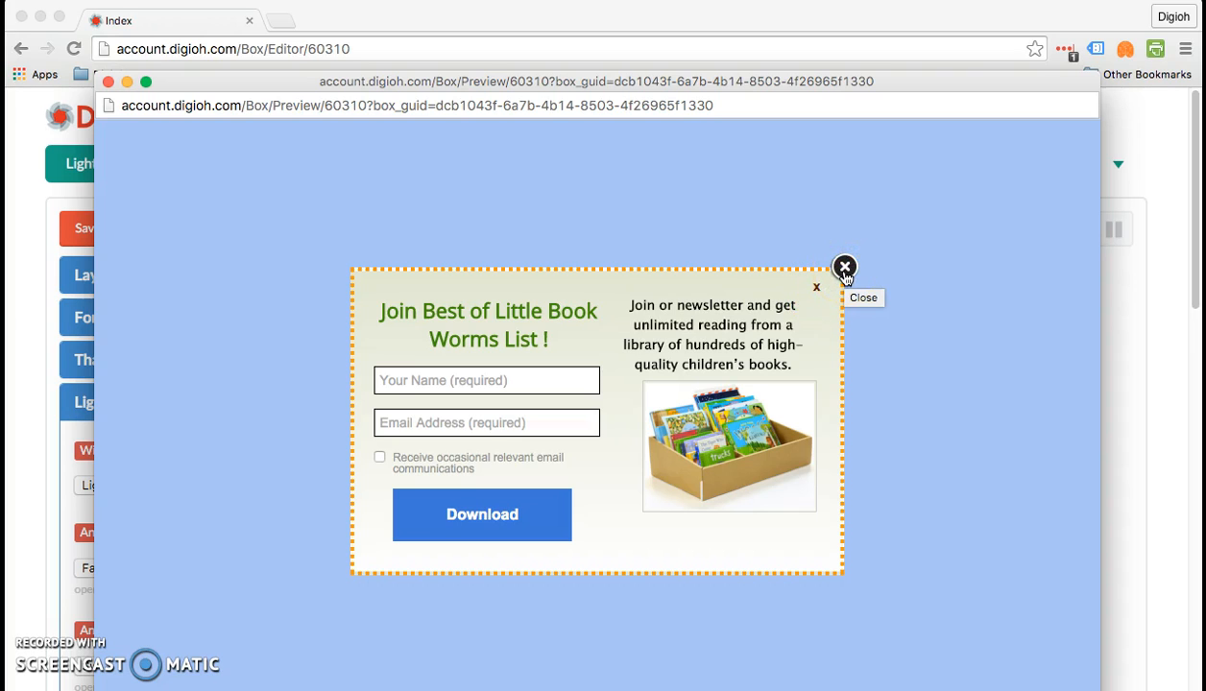
pyautogui.click(844, 273)
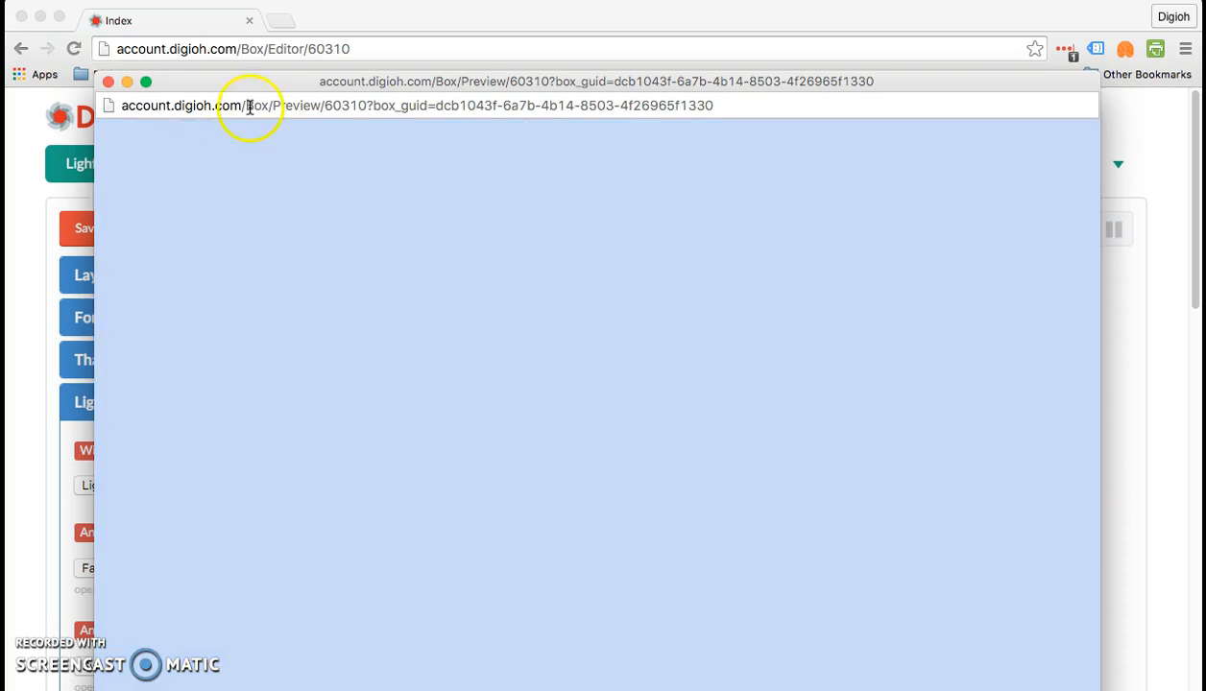
pyautogui.click(109, 82)
# - Turn the close button display back off
pyautogui.scroll(-15, 97, 487)
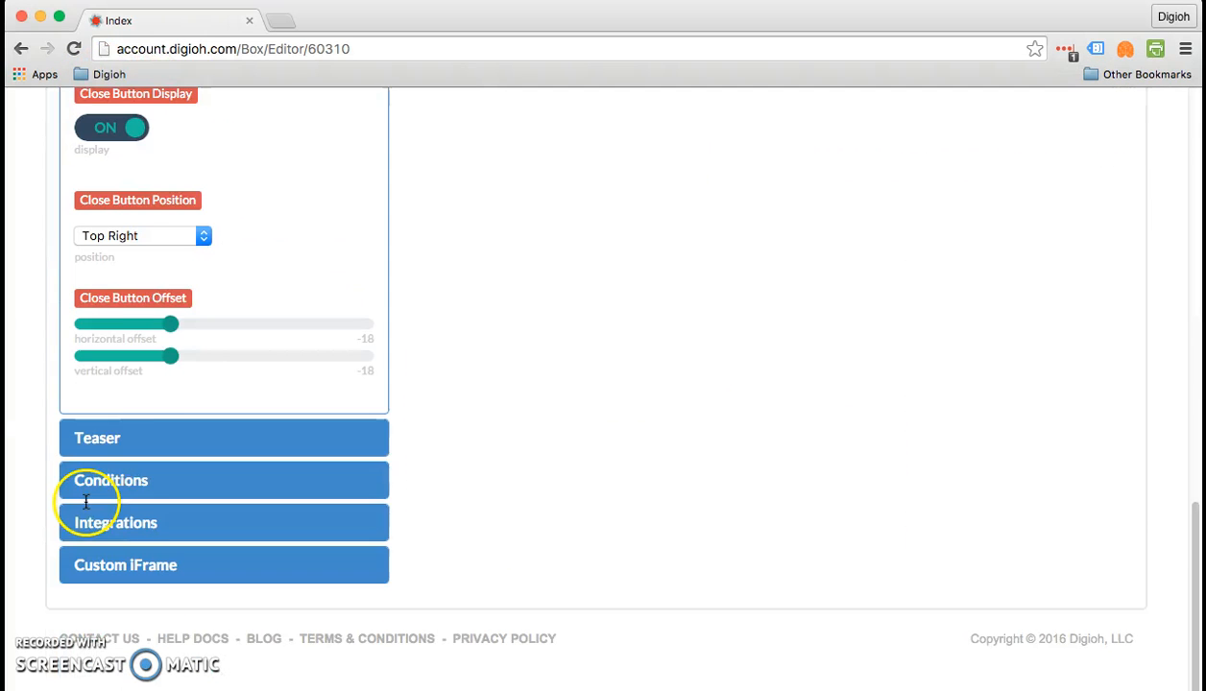
pyautogui.scroll(1, 185, 347)
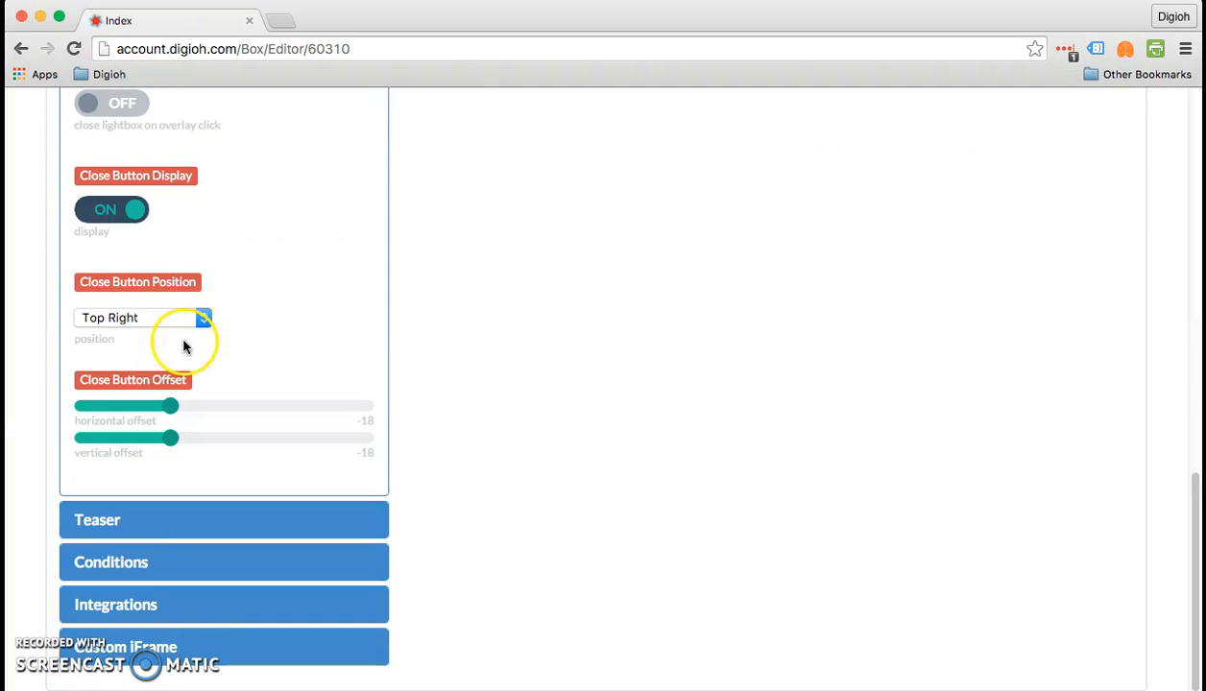
pyautogui.click(113, 210)
# - Save and preview the lightbox on a blank site, dismiss it with the custom "x" button, and close the preview window
pyautogui.scroll(15, 163, 183)
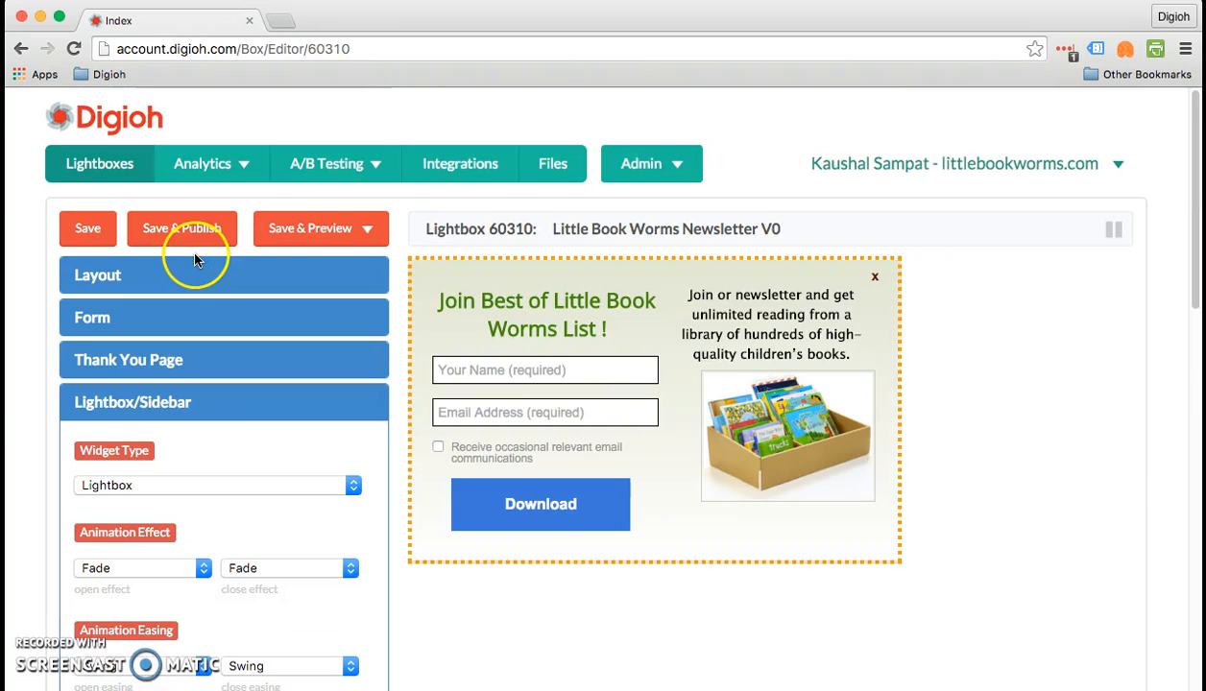
pyautogui.click(297, 232)
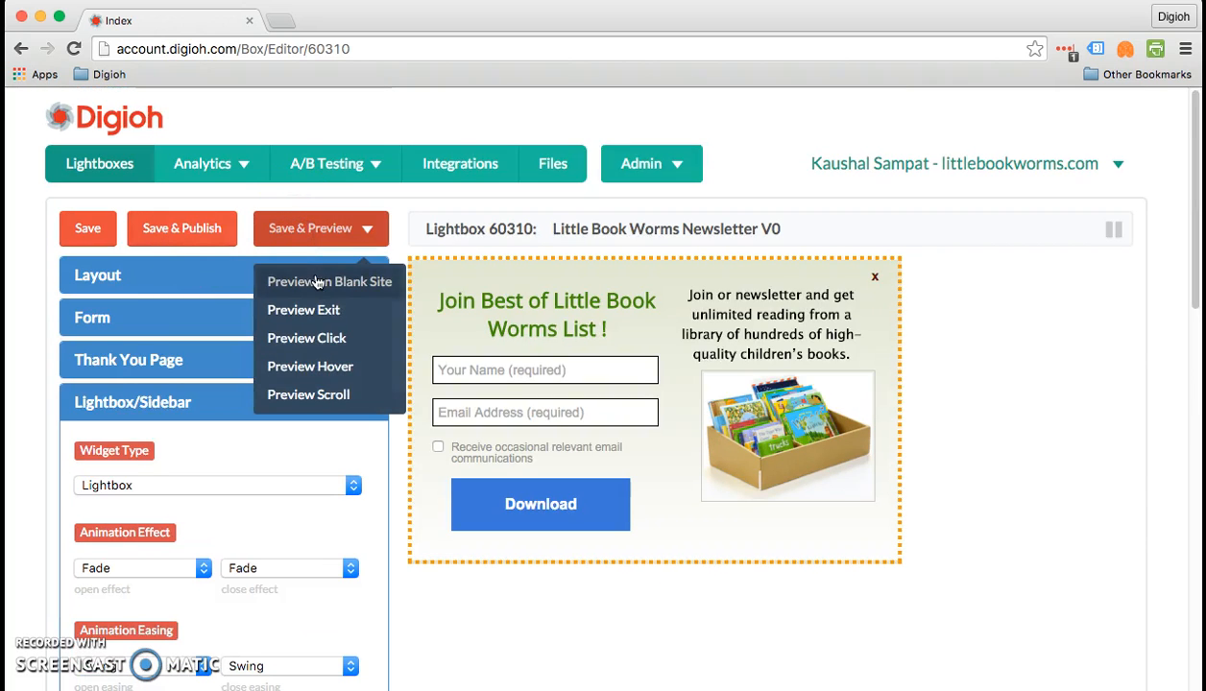
pyautogui.click(318, 281)
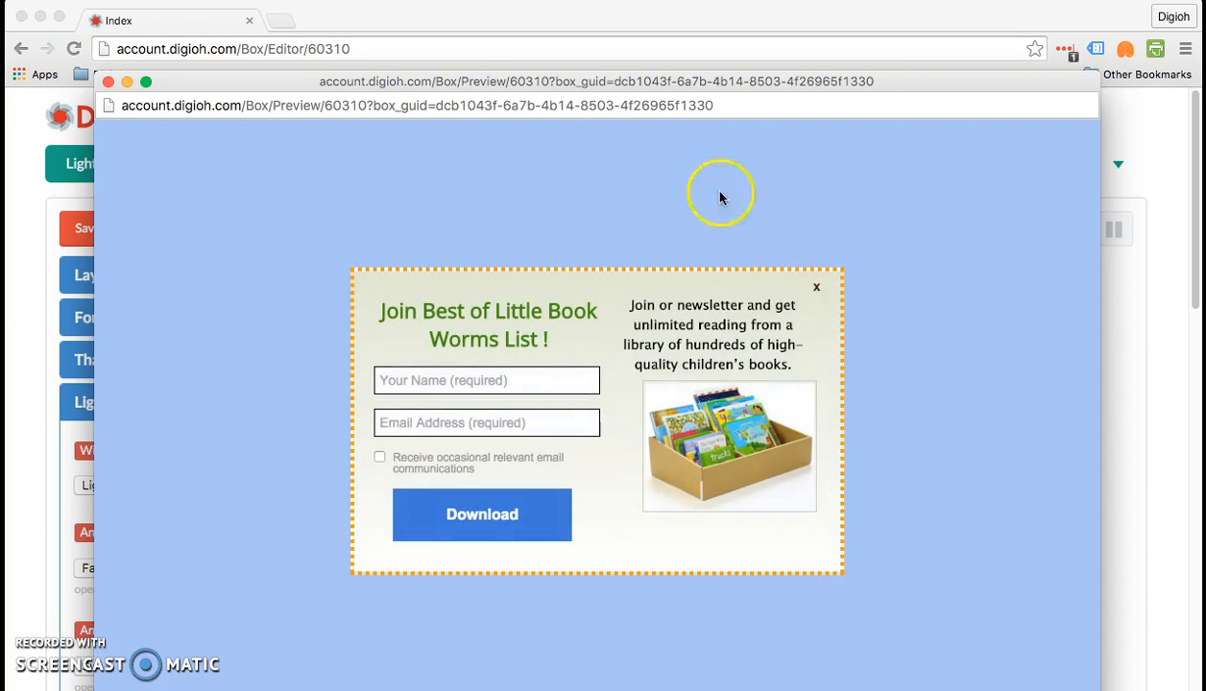
pyautogui.click(815, 285)
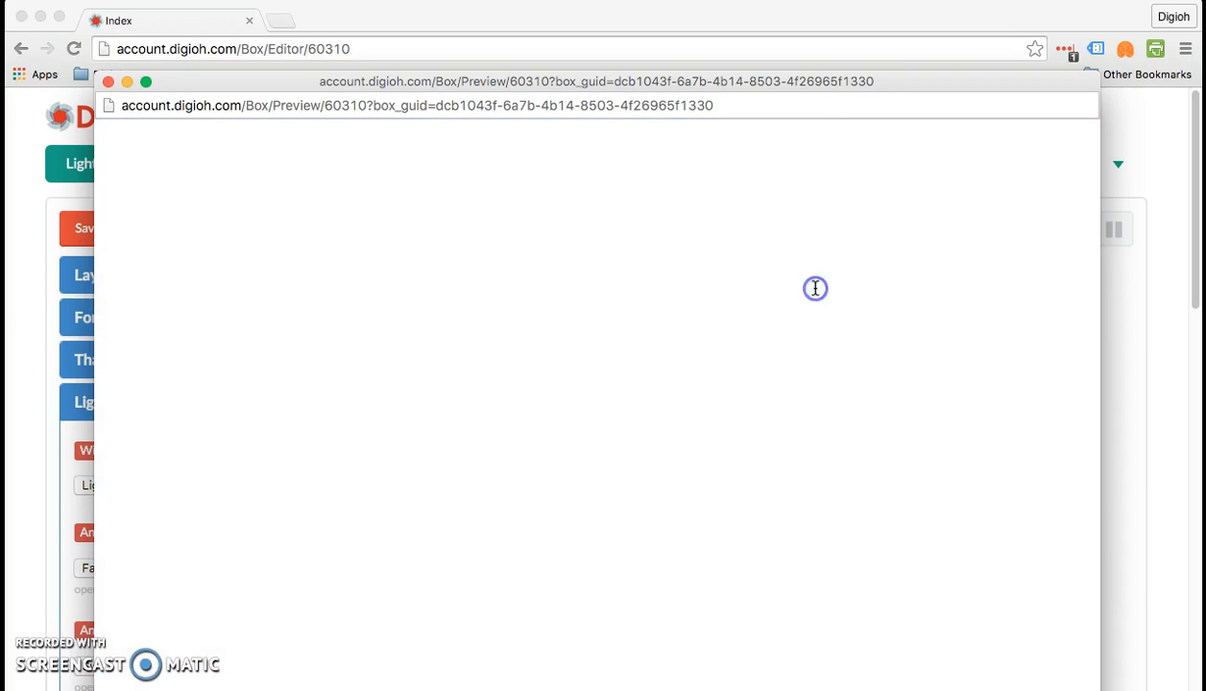
pyautogui.click(108, 82)
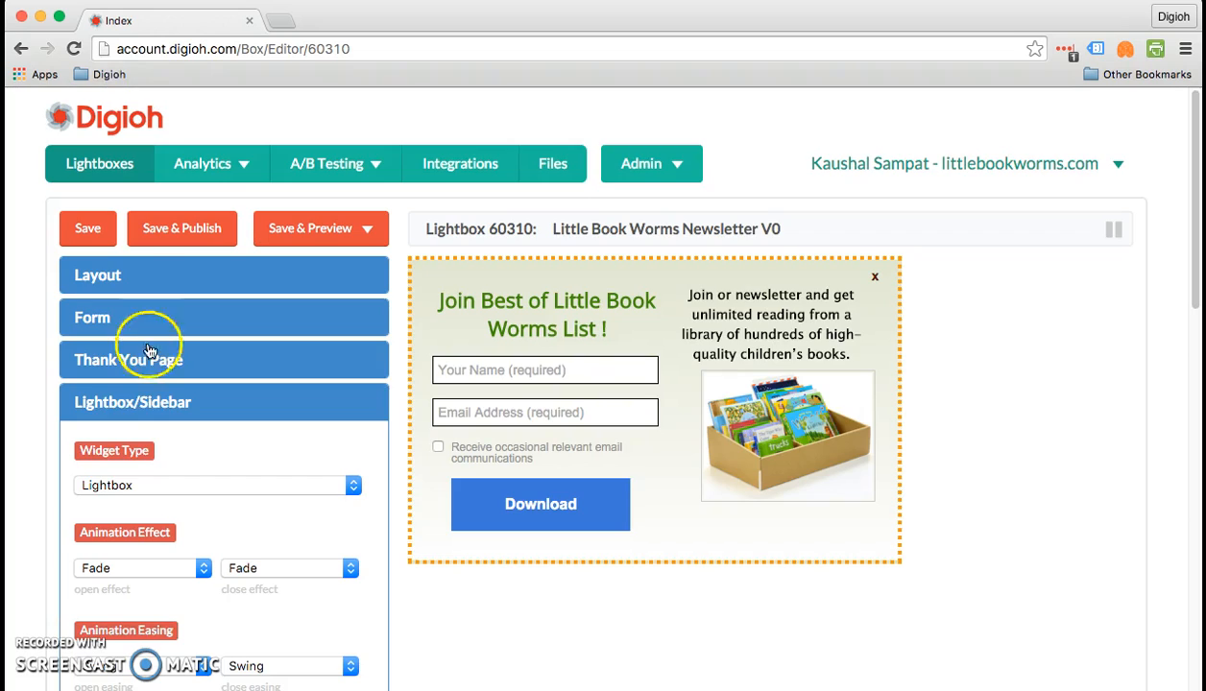
pyautogui.scroll(-3, 139, 404)
pyautogui.scroll(-10, 132, 434)
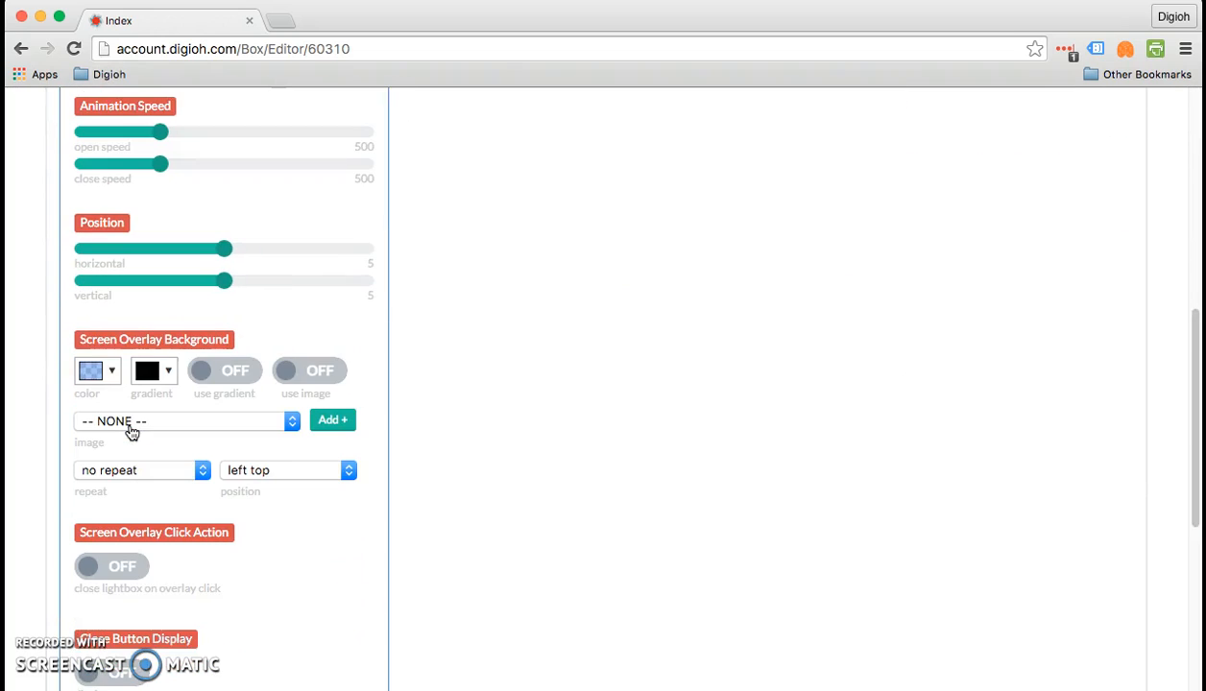
# - Examine the close button's display setting, available position options and offsets, and look back over the rest of the Lightbox/Sidebar settings
pyautogui.scroll(-11, 131, 434)
pyautogui.click(159, 363)
pyautogui.scroll(1, 180, 273)
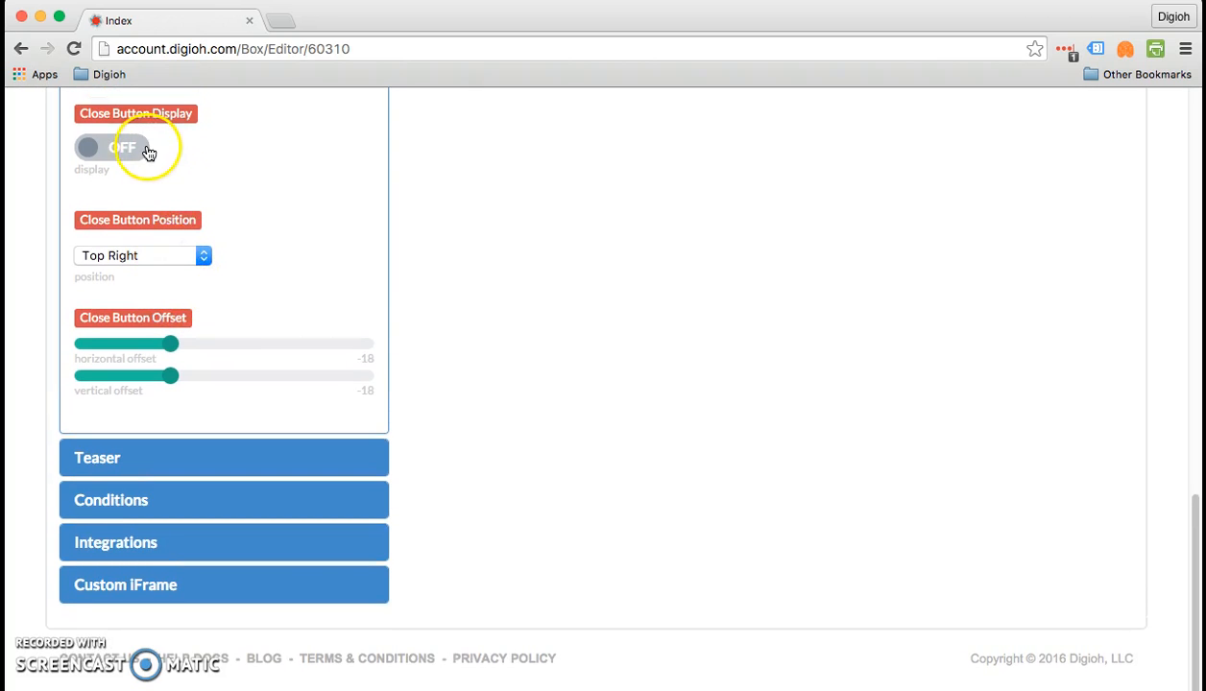
pyautogui.click(173, 256)
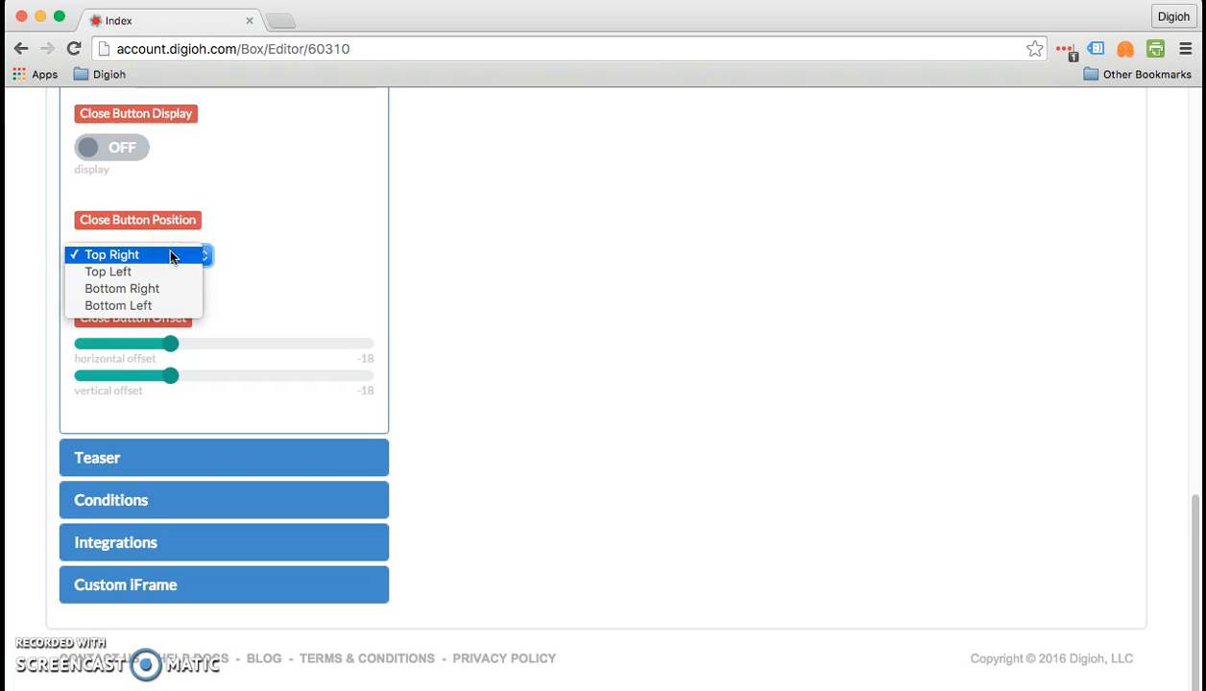
pyautogui.click(224, 240)
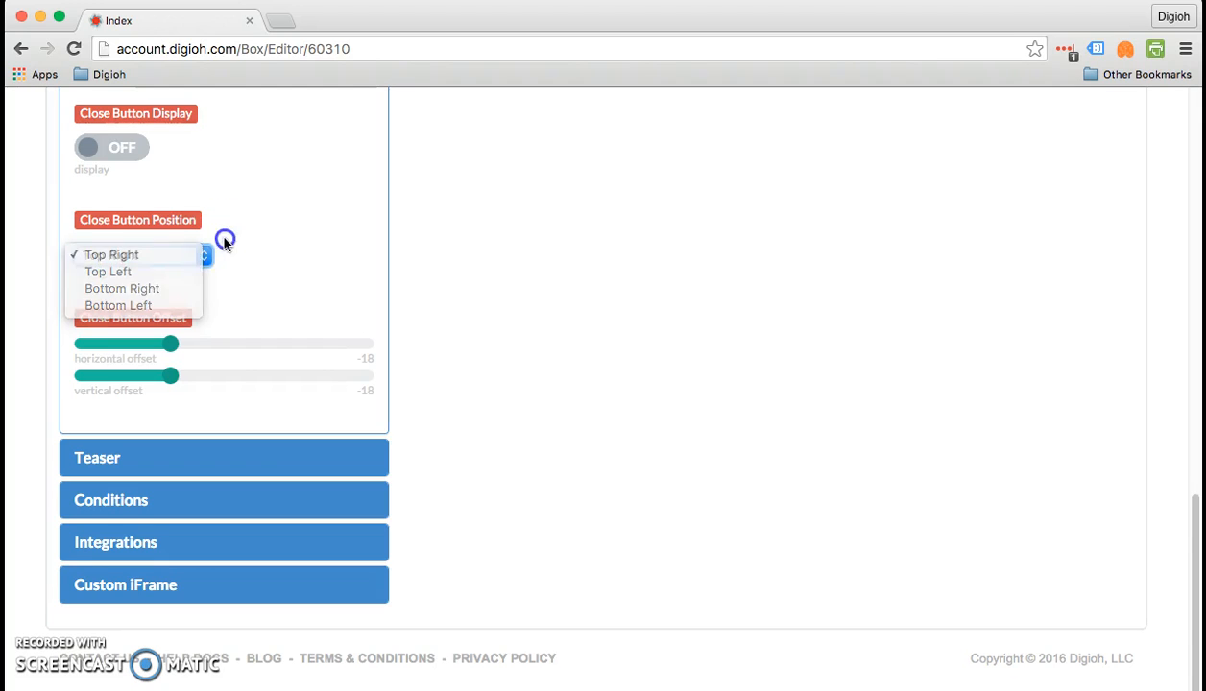
pyautogui.scroll(-1, 274, 259)
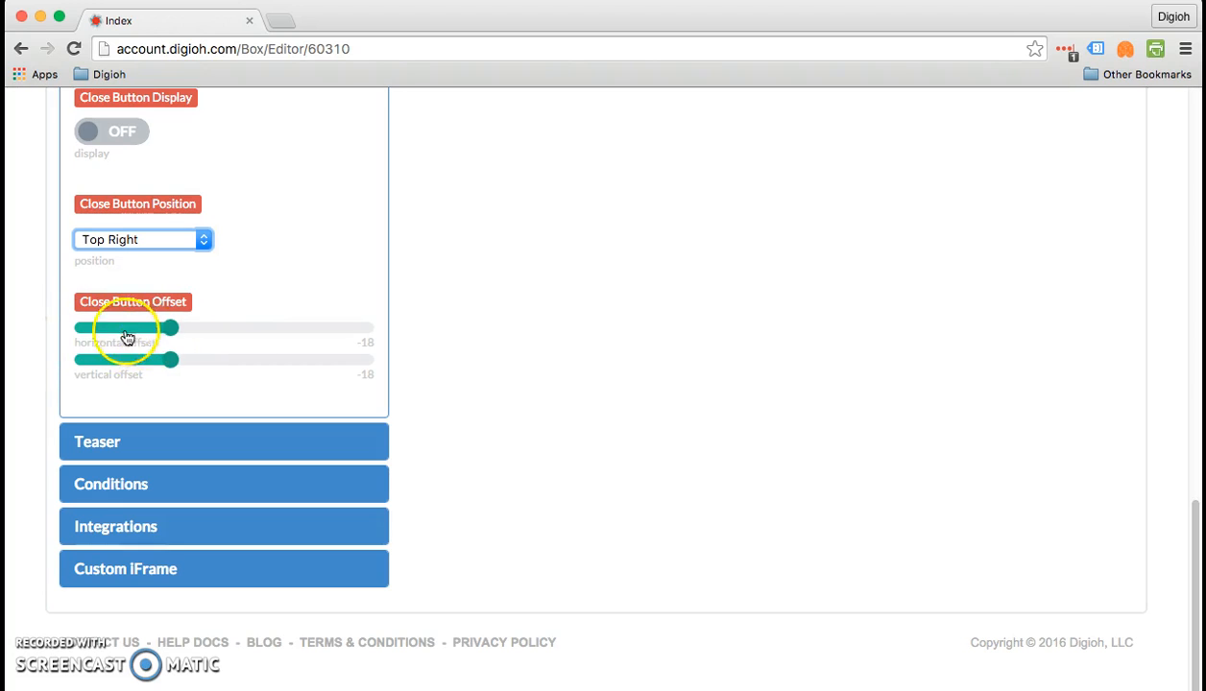
pyautogui.scroll(5, 133, 324)
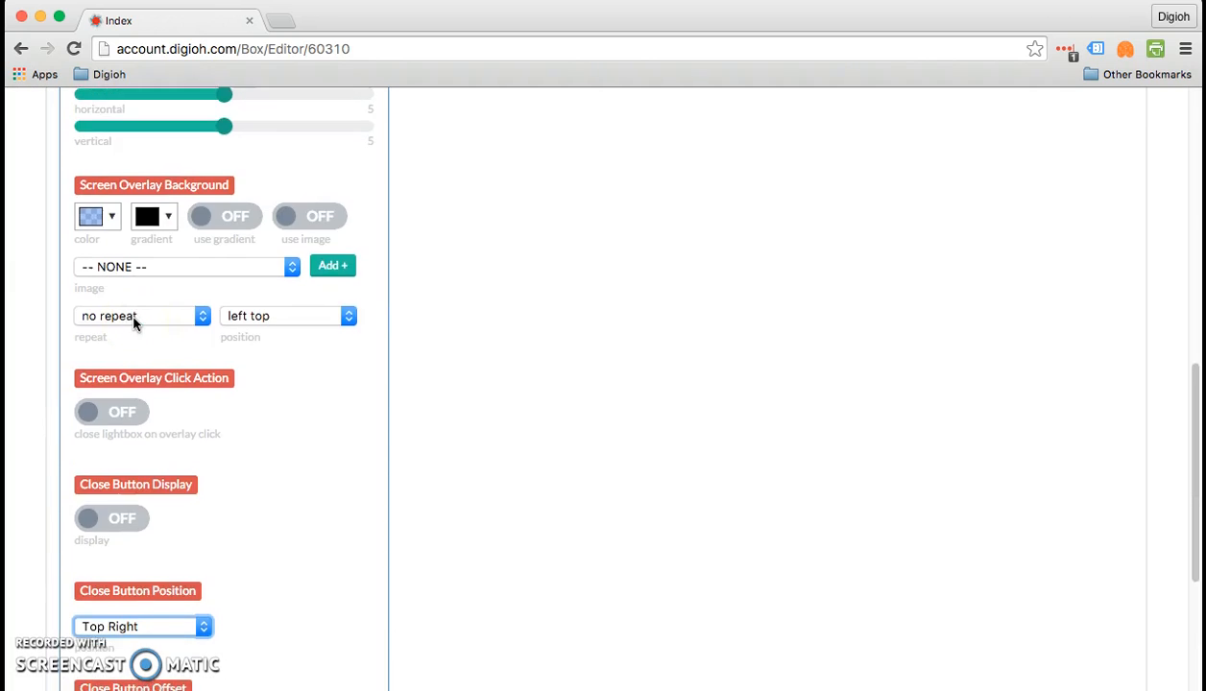
pyautogui.scroll(8, 134, 325)
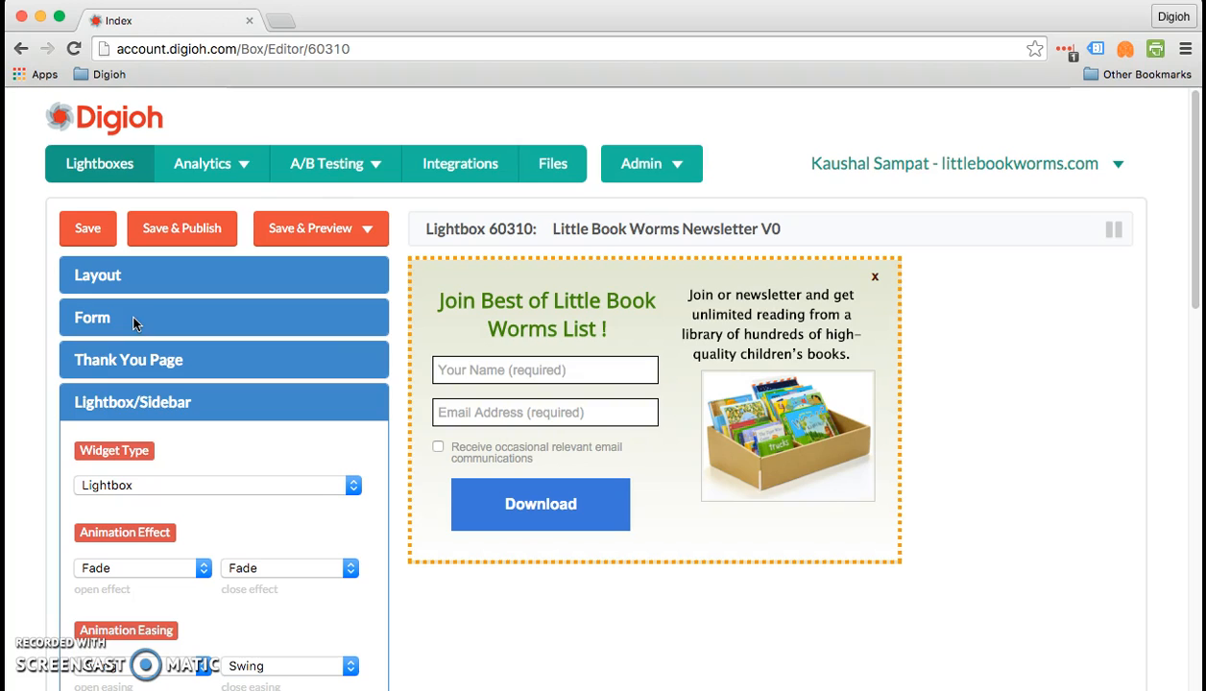
pyautogui.scroll(-3, 308, 342)
pyautogui.scroll(-5, 309, 342)
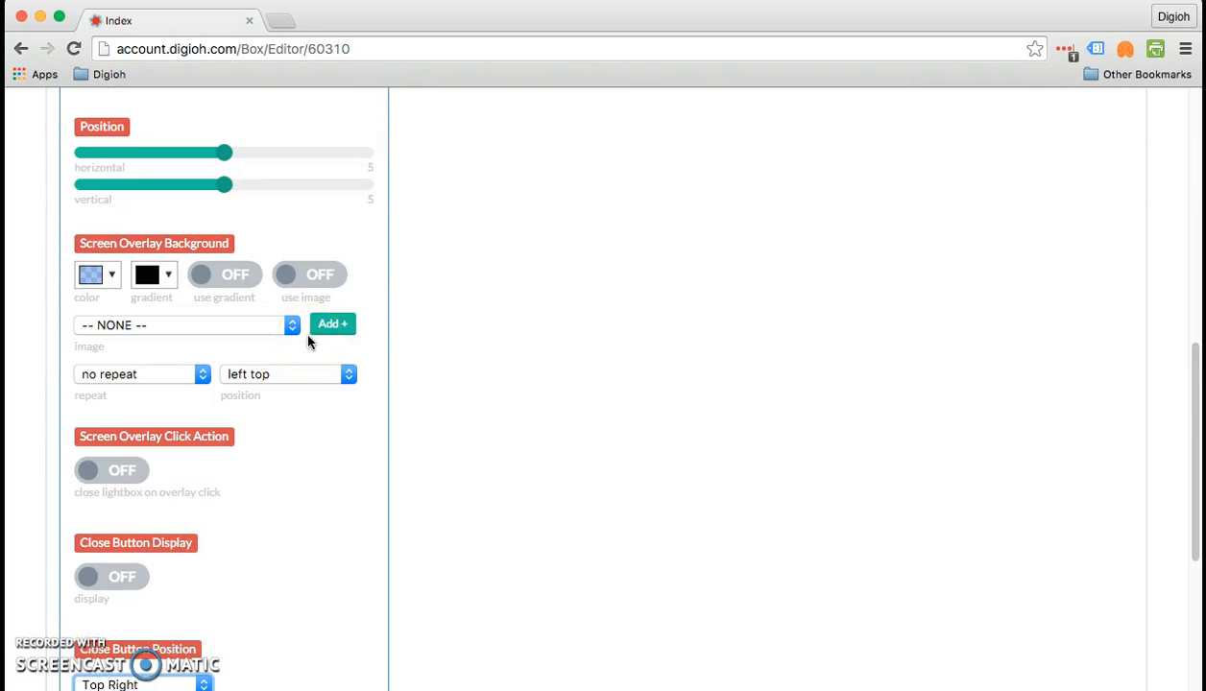